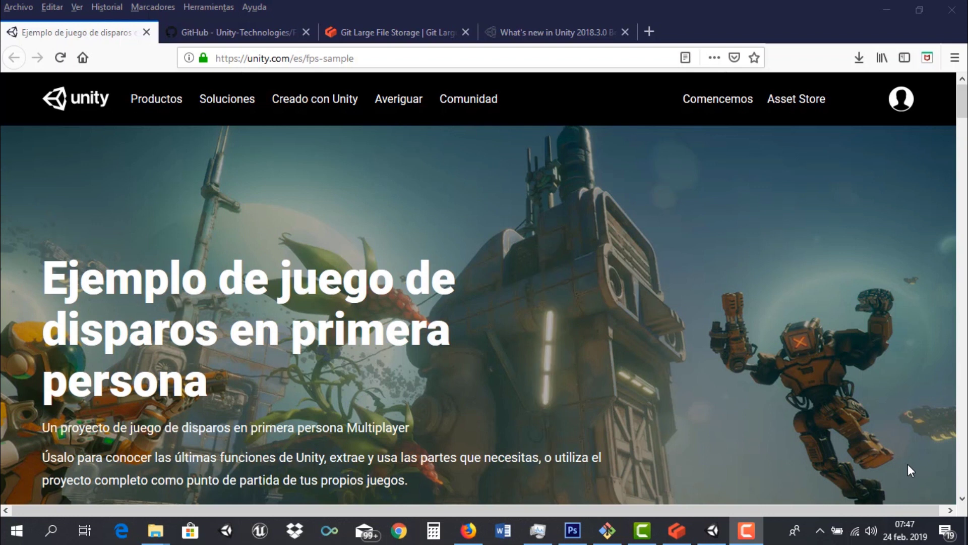
Scroll the FPS Sample page down to the 'Cómo empezar' section and its 'Obtenlo en Github' link
scroll(530, 399, "down", 4)
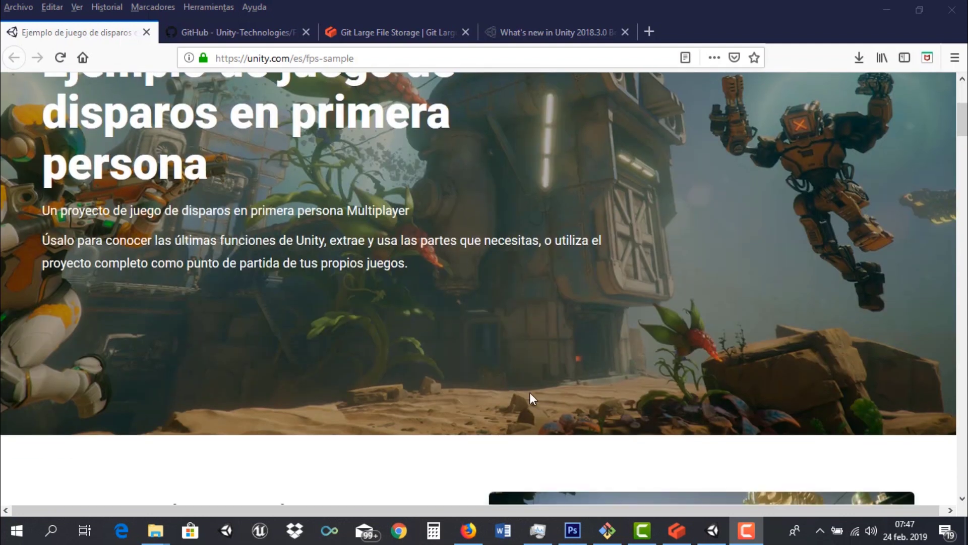
scroll(299, 320, "up", 3)
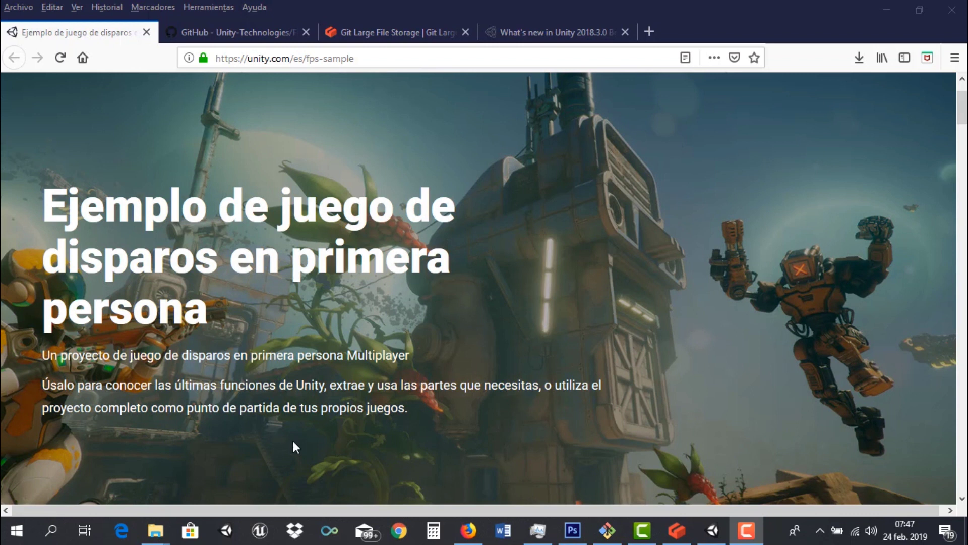
scroll(601, 343, "down", 6)
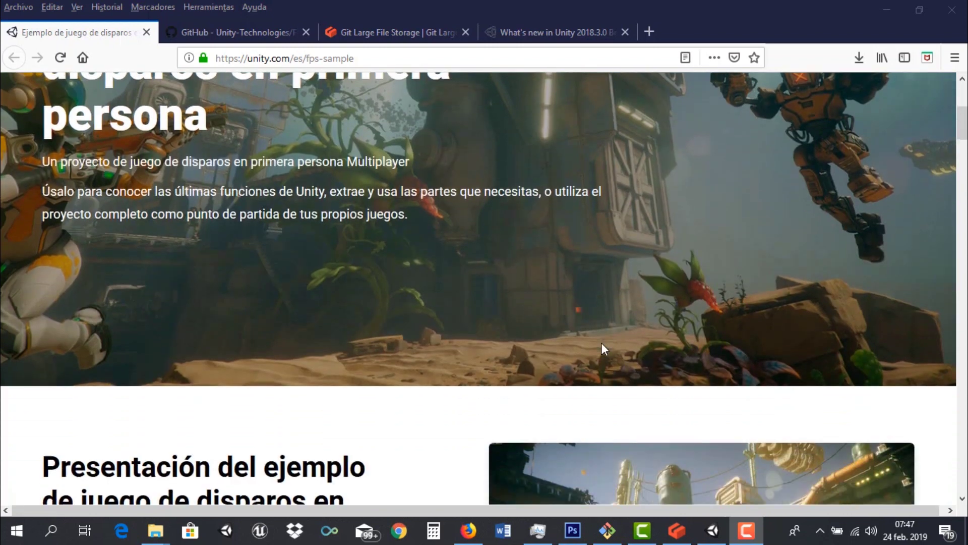
scroll(417, 347, "down", 4)
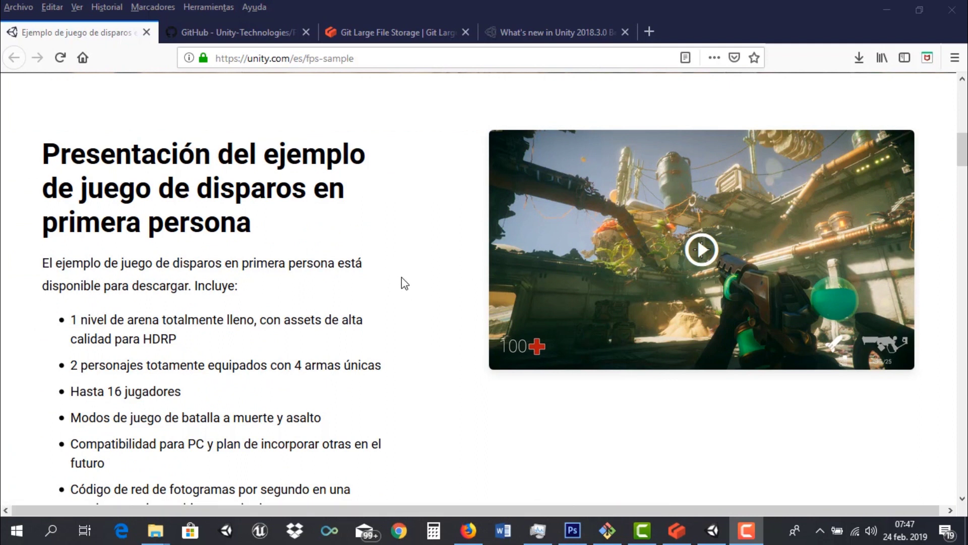
scroll(401, 277, "down", 3)
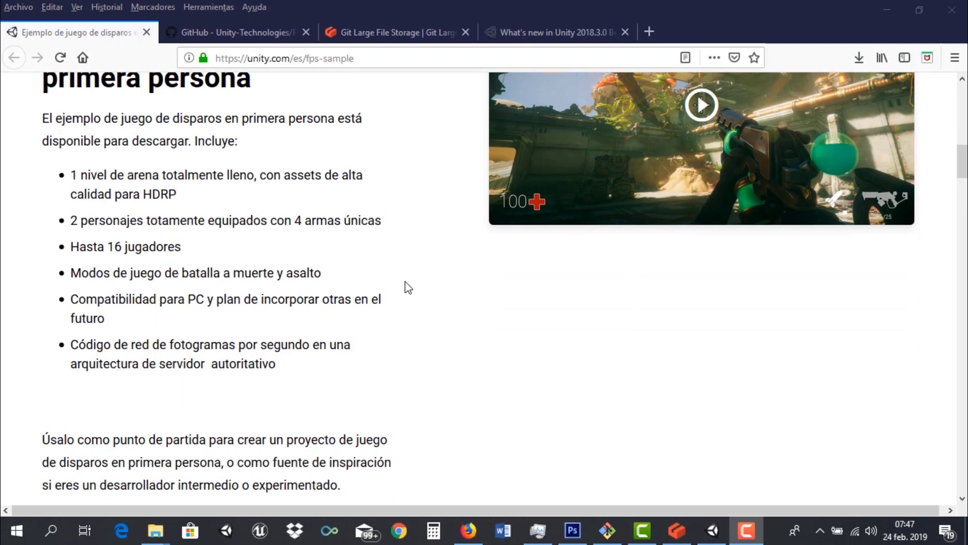
scroll(410, 287, "down", 4)
scroll(439, 288, "down", 6)
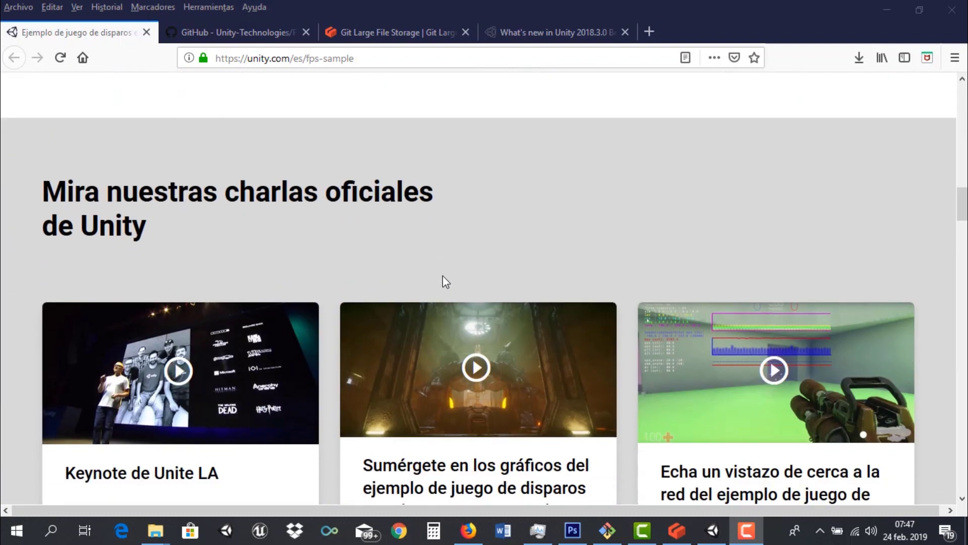
scroll(403, 282, "down", 3)
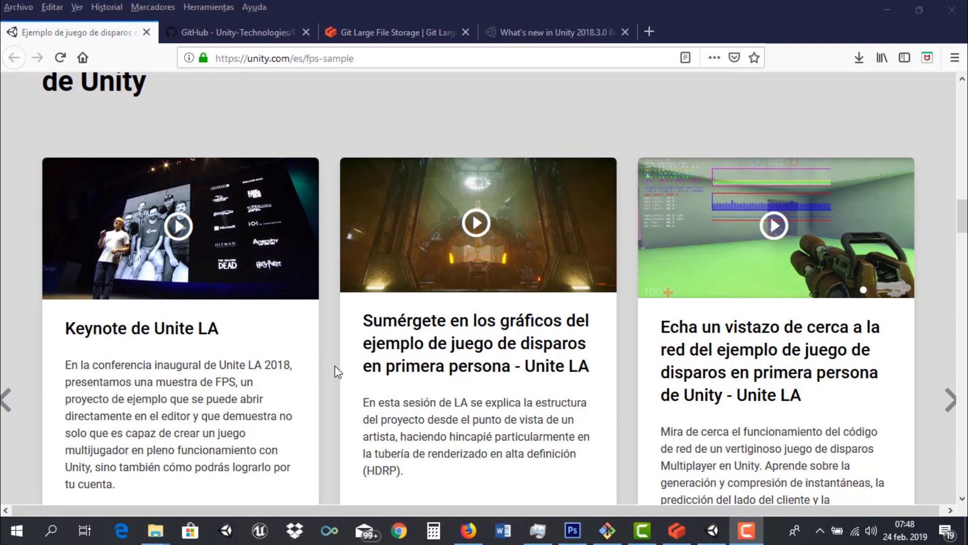
scroll(335, 365, "down", 10)
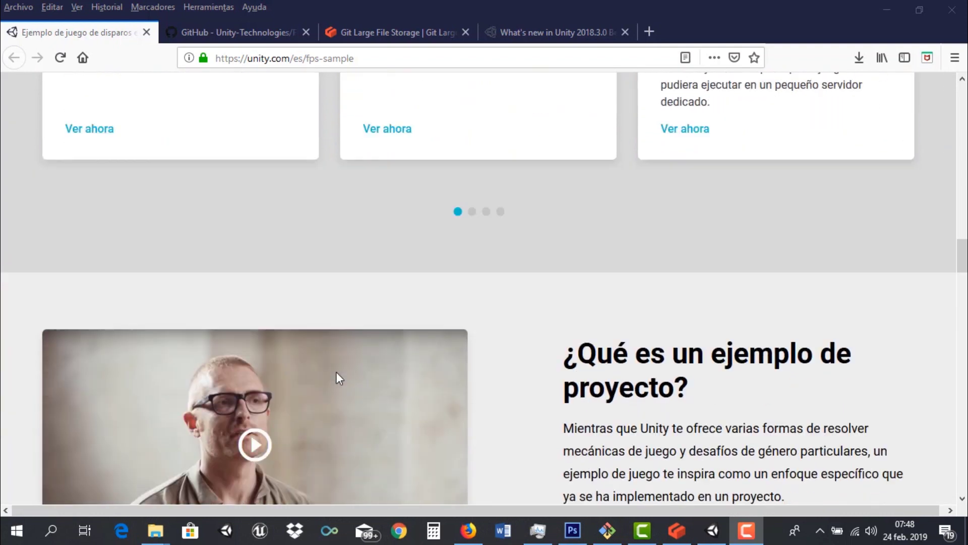
scroll(337, 377, "down", 3)
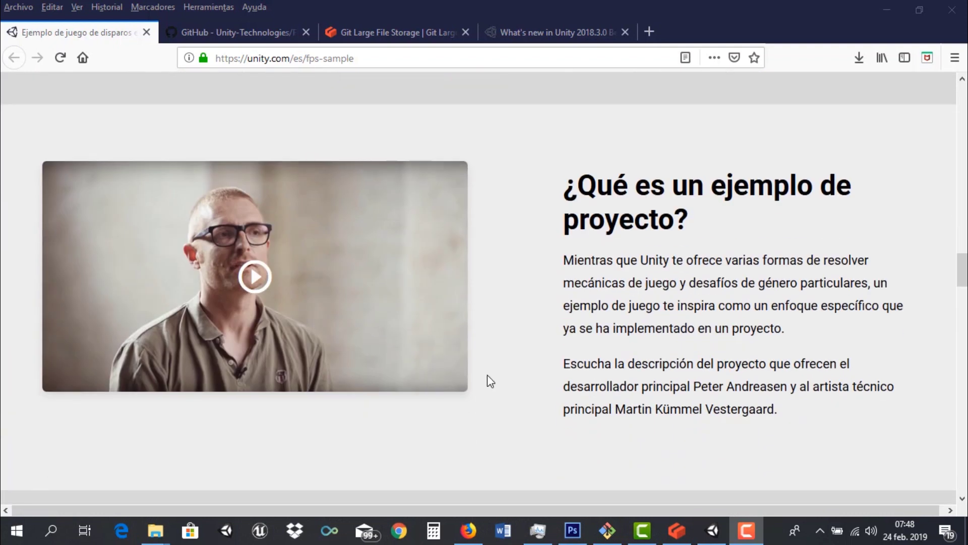
scroll(487, 376, "down", 3)
scroll(413, 376, "down", 4)
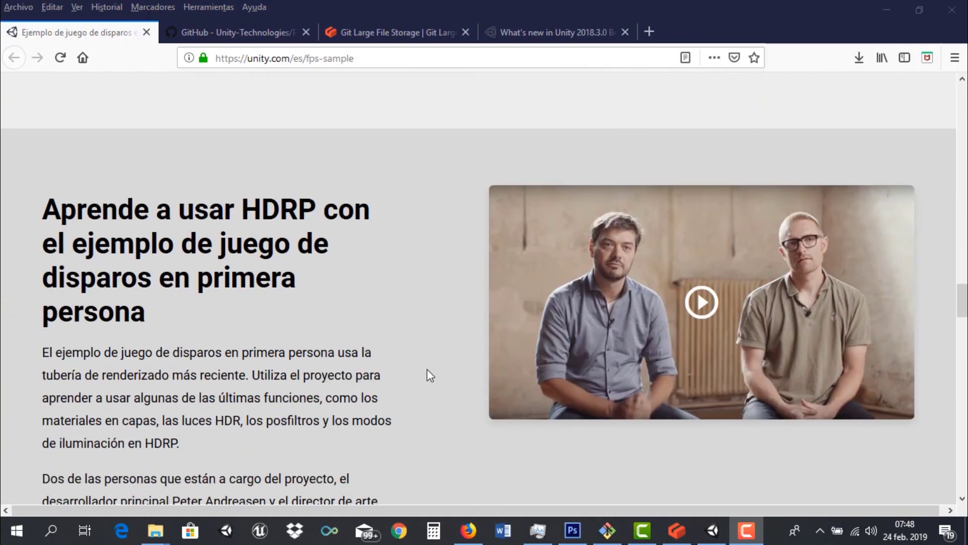
scroll(430, 376, "down", 3)
scroll(429, 378, "down", 2)
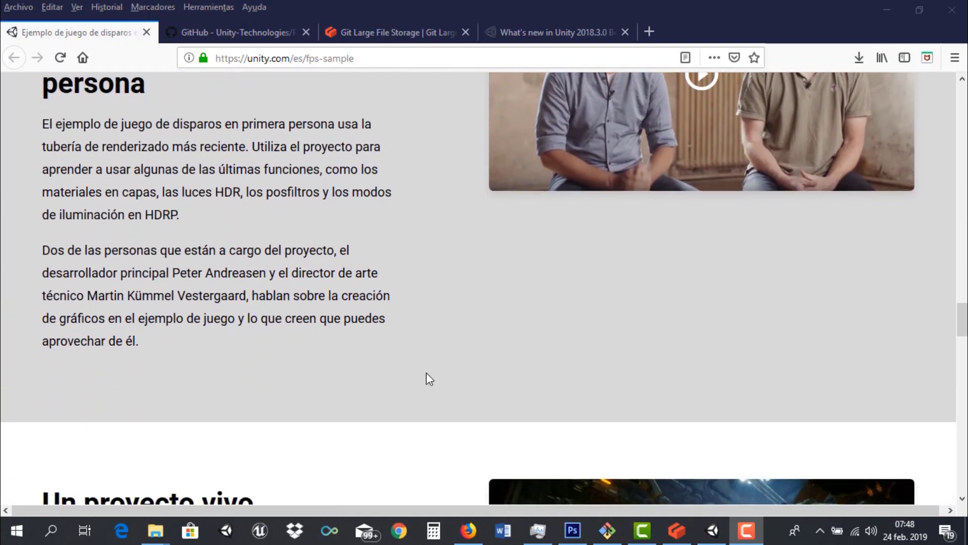
scroll(426, 373, "down", 4)
scroll(424, 376, "down", 1)
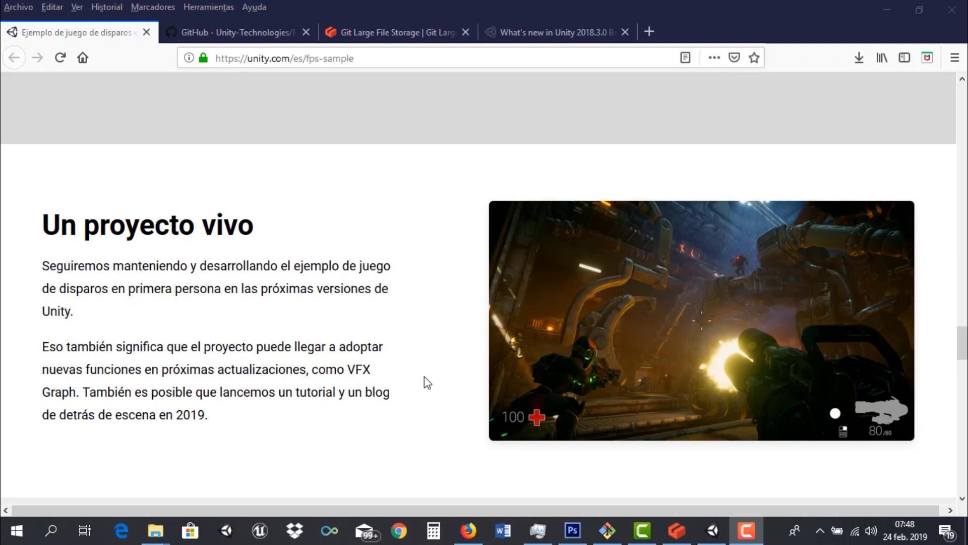
scroll(425, 377, "down", 7)
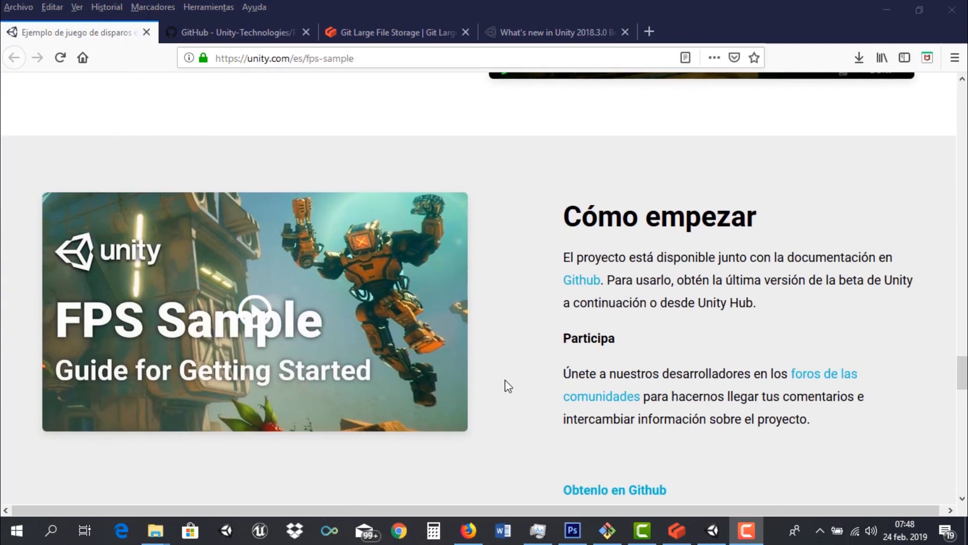
scroll(507, 381, "down", 3)
Scroll down to the footer of the FPS Sample page
scroll(507, 380, "down", 3)
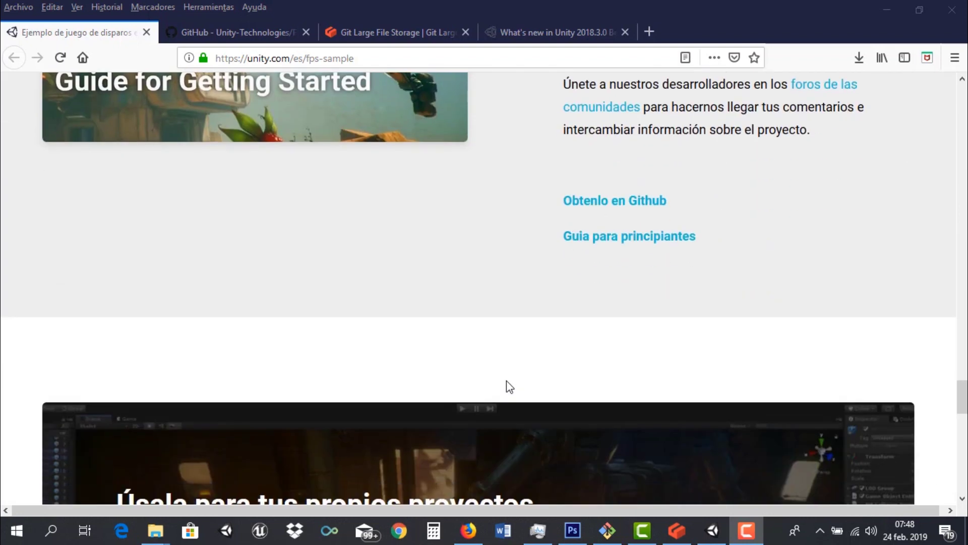
scroll(506, 381, "down", 4)
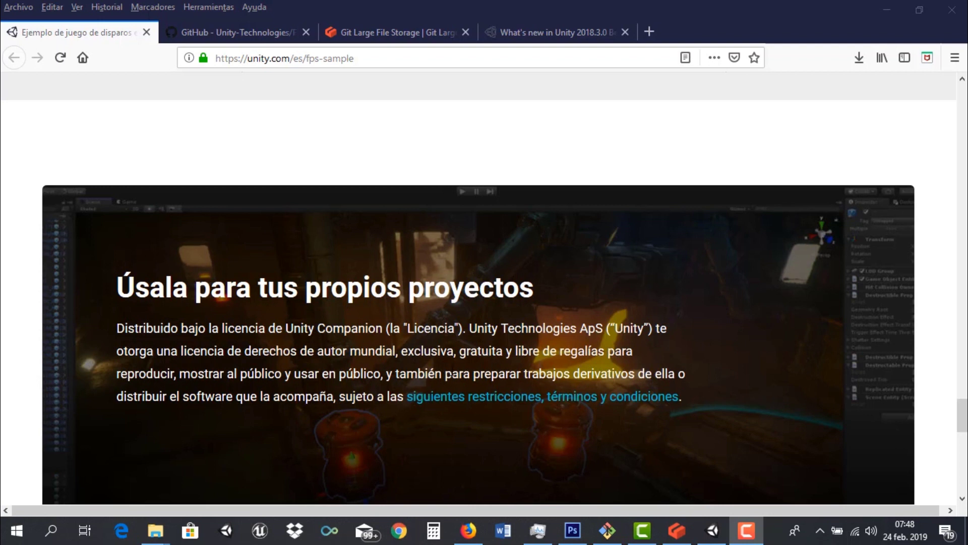
scroll(310, 351, "down", 4)
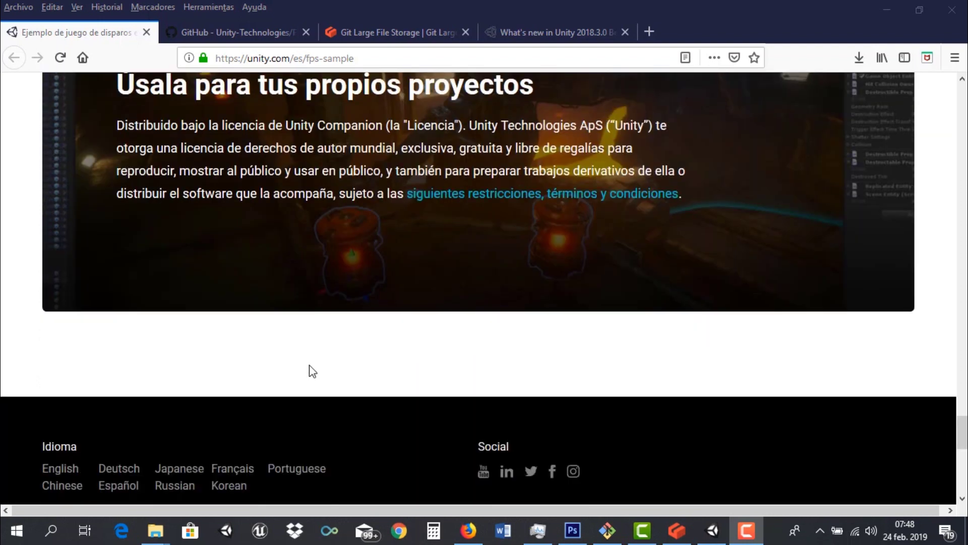
scroll(309, 365, "down", 5)
scroll(310, 365, "down", 4)
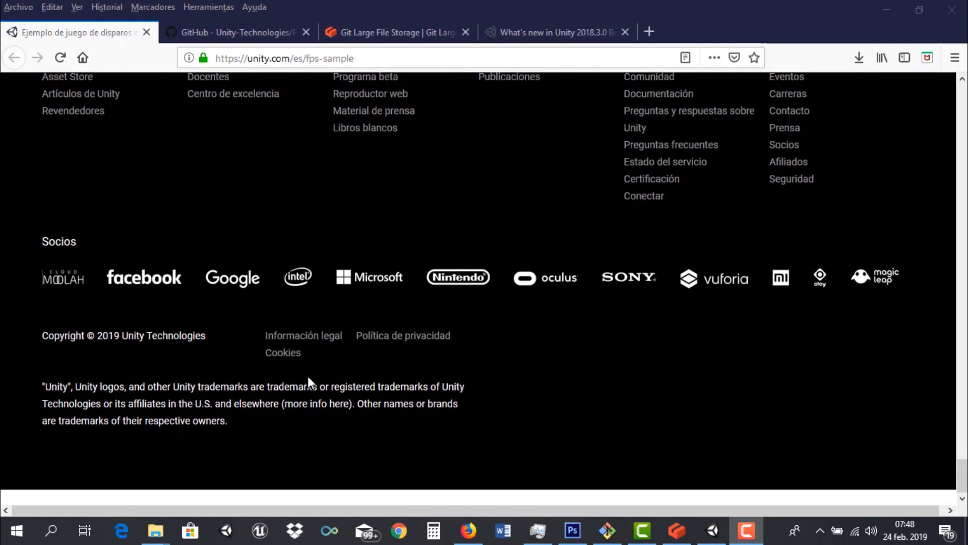
Scroll back up to the 'Mira nuestras charlas oficiales de Unity' video carousel
scroll(308, 377, "up", 5)
scroll(309, 376, "up", 5)
scroll(309, 376, "up", 3)
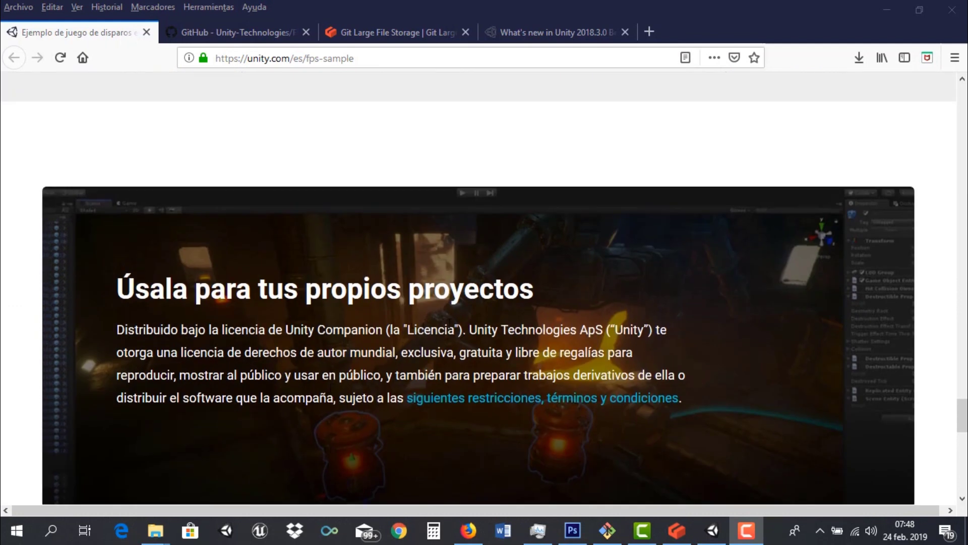
scroll(565, 308, "up", 4)
scroll(558, 328, "up", 2)
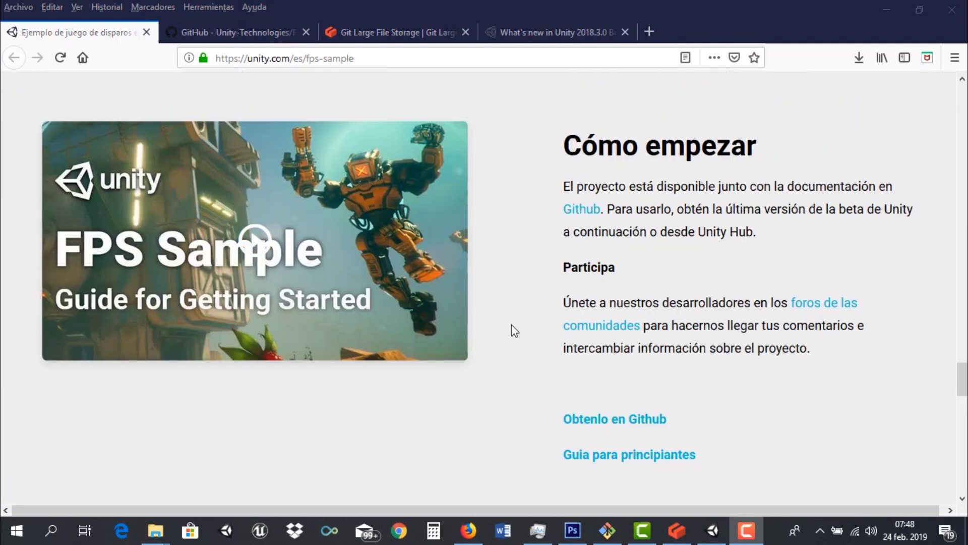
scroll(511, 330, "up", 3)
scroll(514, 328, "up", 4)
scroll(473, 331, "up", 2)
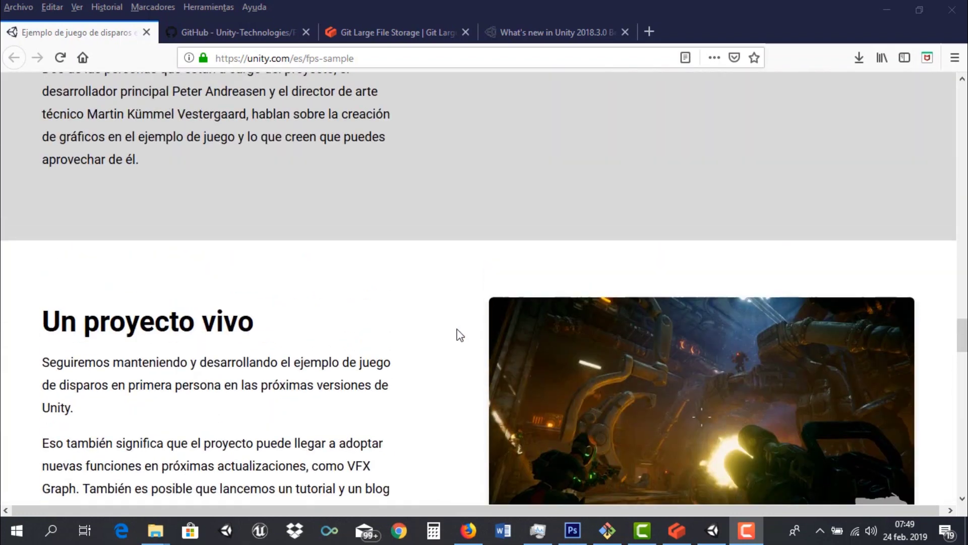
scroll(460, 334, "up", 3)
scroll(459, 332, "up", 4)
scroll(458, 332, "up", 4)
scroll(457, 335, "up", 5)
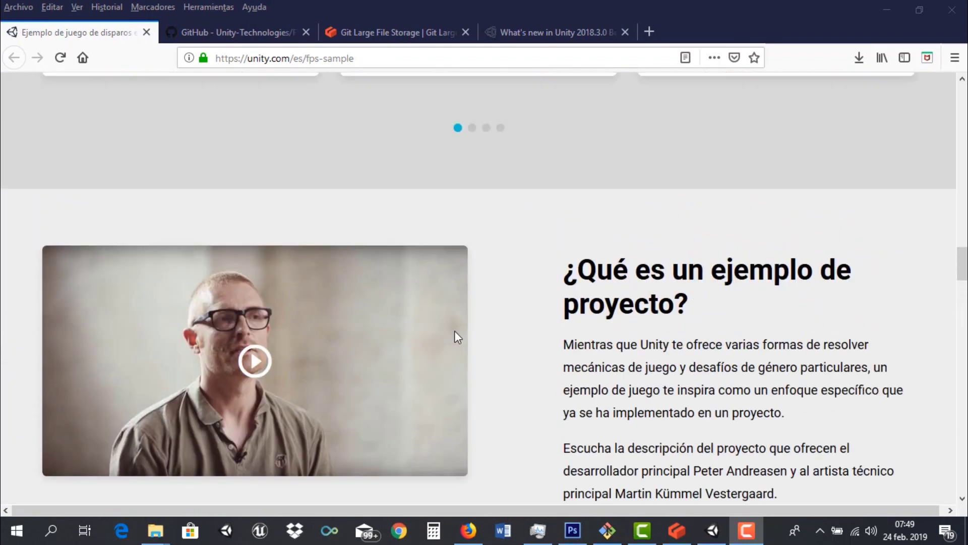
scroll(507, 333, "up", 2)
scroll(507, 333, "up", 5)
scroll(507, 333, "up", 4)
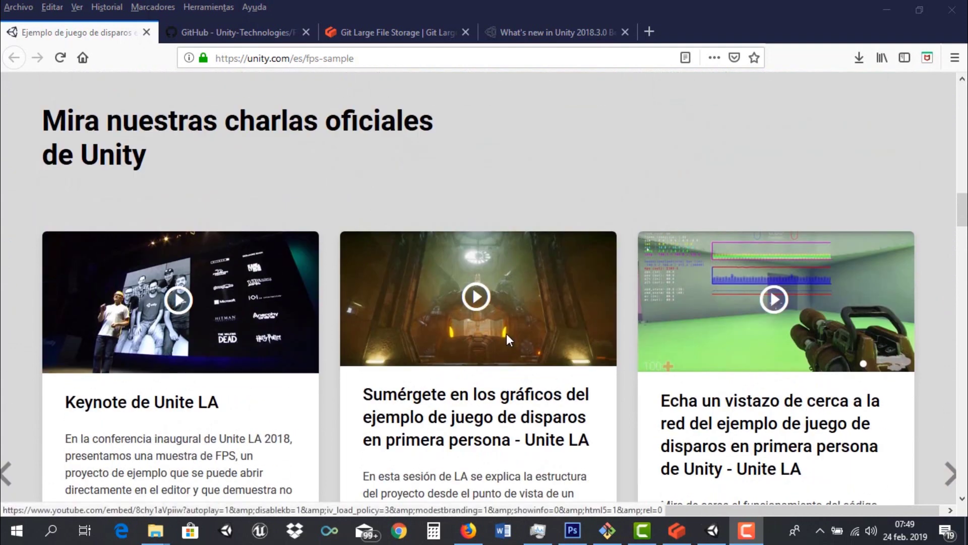
scroll(507, 334, "down", 6)
scroll(499, 313, "down", 3)
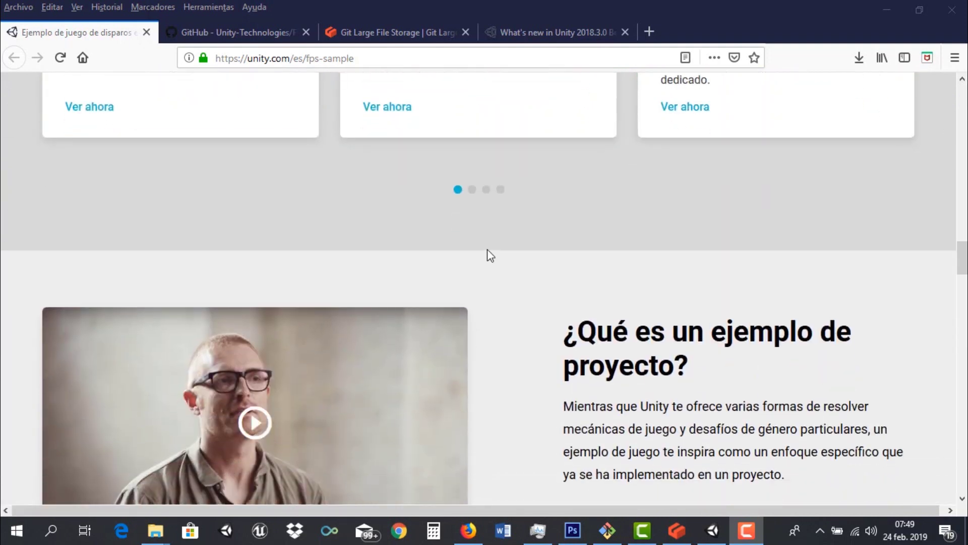
left_click(472, 191)
scroll(525, 282, "up", 1)
scroll(509, 353, "up", 4)
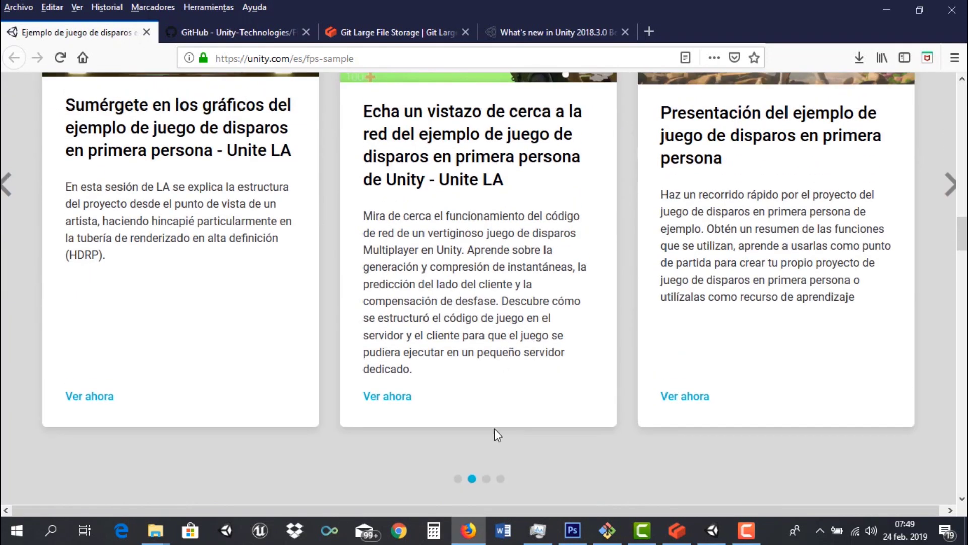
left_click(487, 479)
scroll(492, 434, "up", 4)
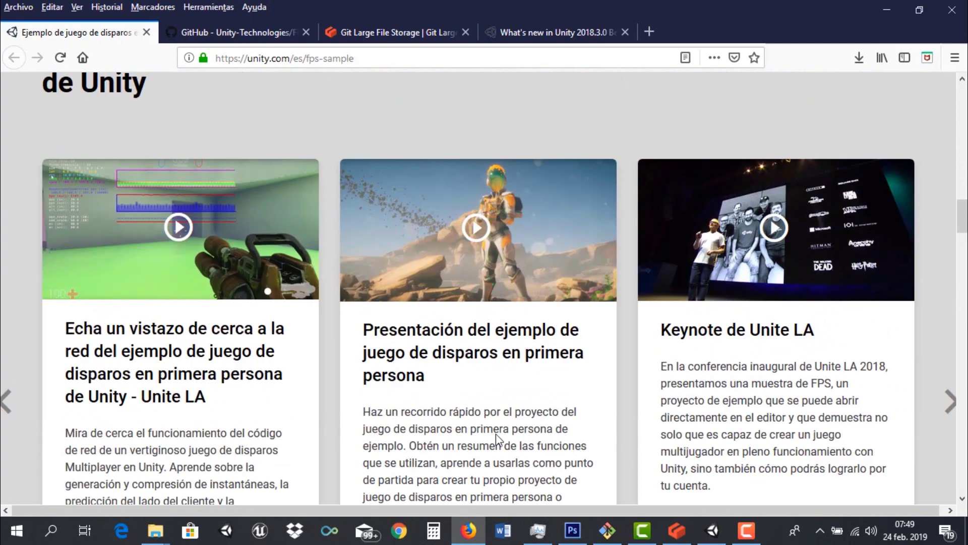
scroll(497, 439, "down", 3)
scroll(507, 461, "up", 3)
left_click(951, 402)
scroll(697, 404, "down", 2)
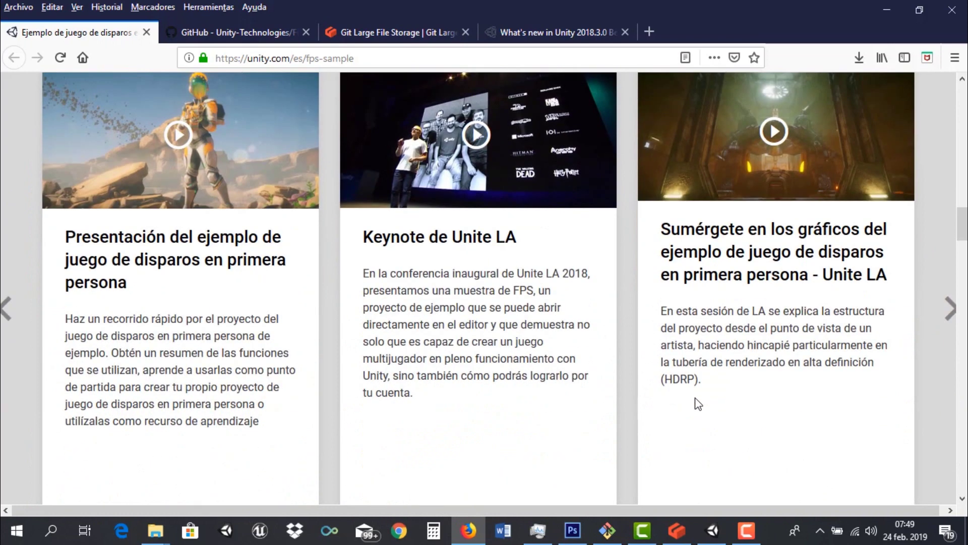
scroll(697, 404, "down", 4)
scroll(681, 394, "up", 10)
scroll(671, 386, "up", 8)
scroll(605, 368, "up", 7)
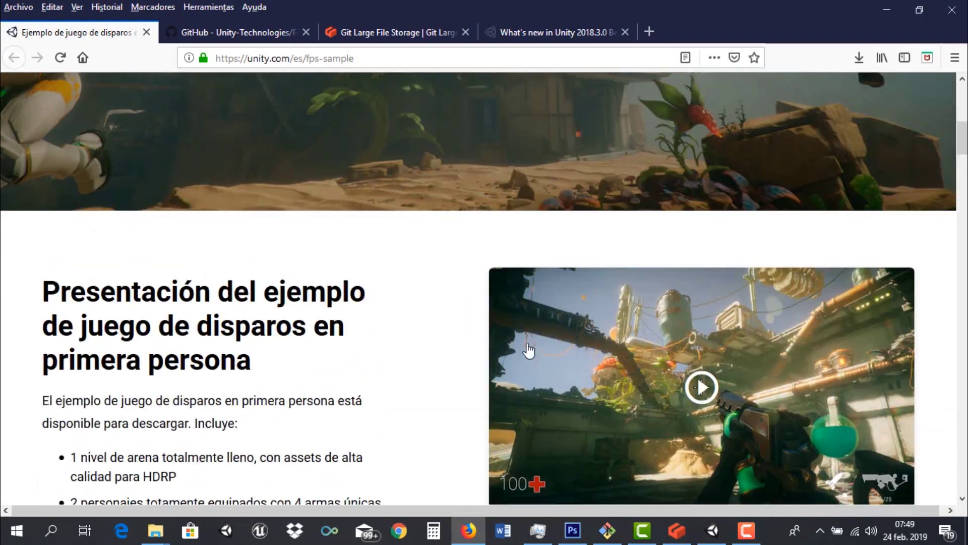
scroll(528, 349, "up", 6)
scroll(480, 317, "up", 3)
scroll(426, 288, "down", 4)
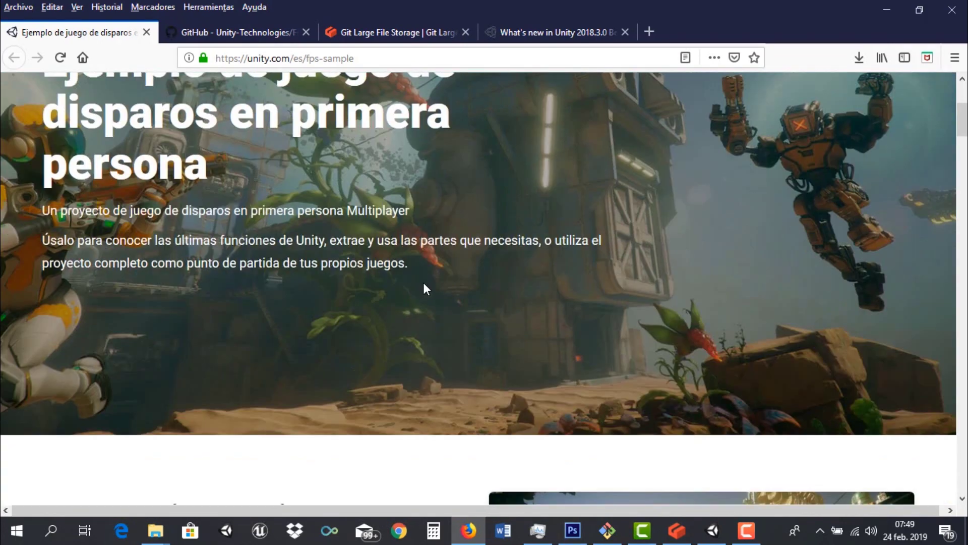
scroll(424, 295, "down", 5)
scroll(416, 315, "down", 2)
scroll(421, 325, "down", 5)
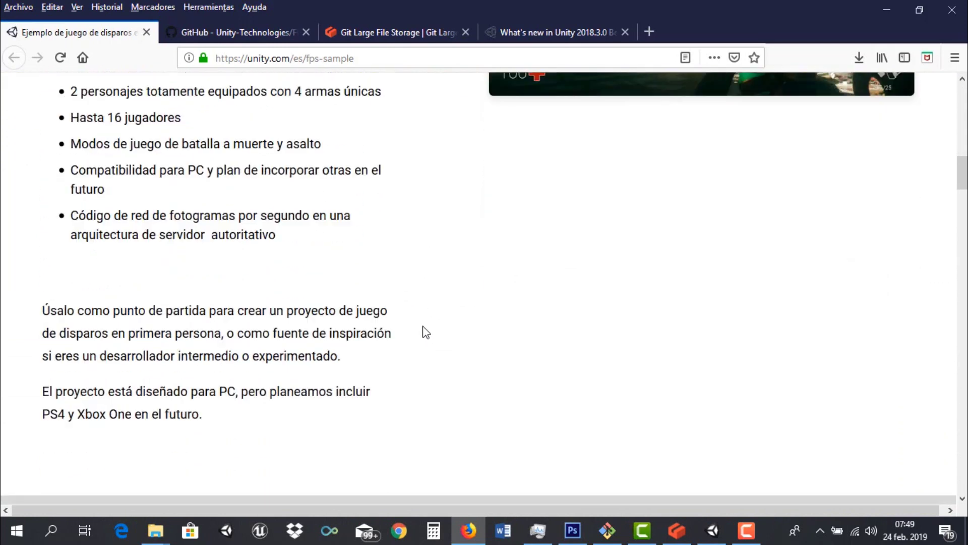
scroll(426, 328, "down", 4)
scroll(432, 318, "down", 5)
scroll(433, 325, "down", 5)
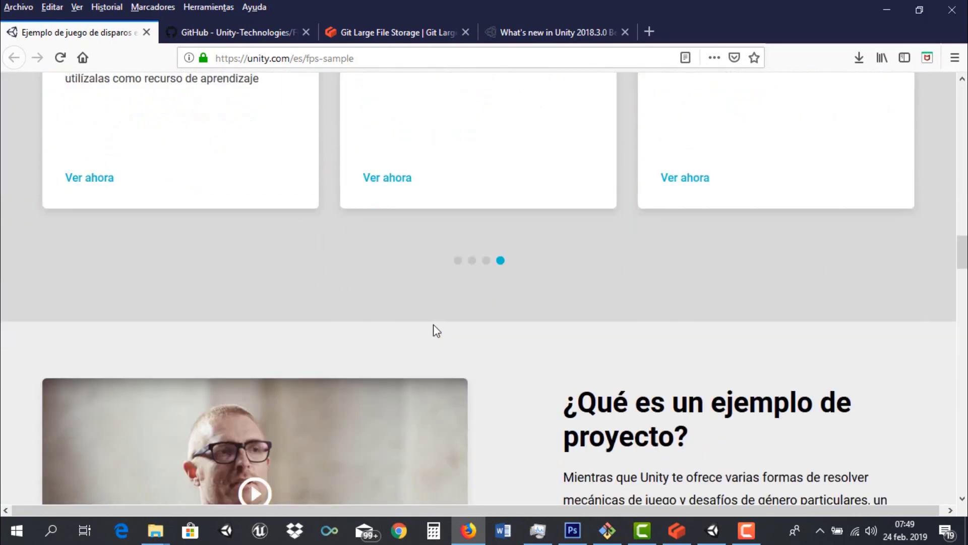
scroll(434, 326, "down", 5)
scroll(439, 324, "down", 4)
scroll(452, 325, "down", 3)
scroll(438, 325, "down", 2)
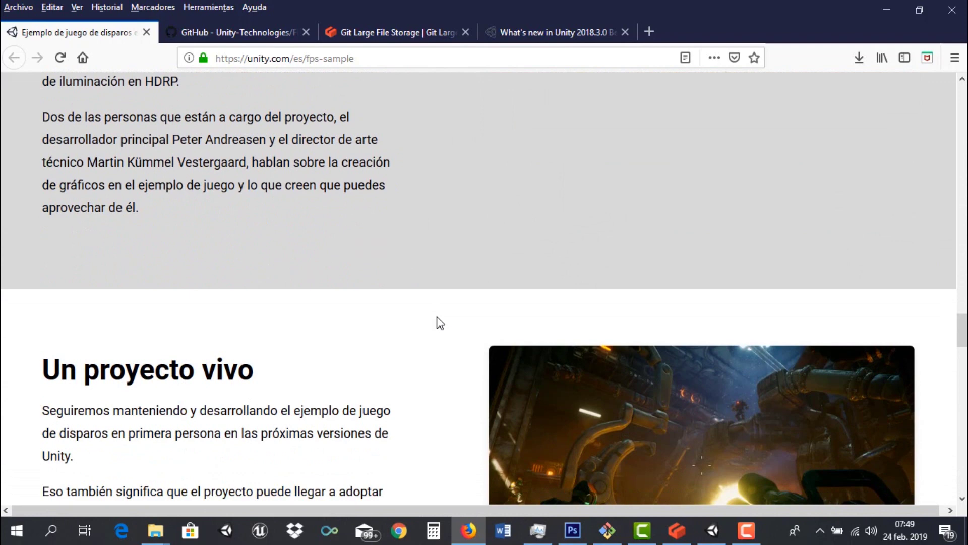
scroll(437, 323, "up", 3)
scroll(439, 316, "up", 5)
scroll(438, 318, "up", 5)
scroll(440, 321, "up", 5)
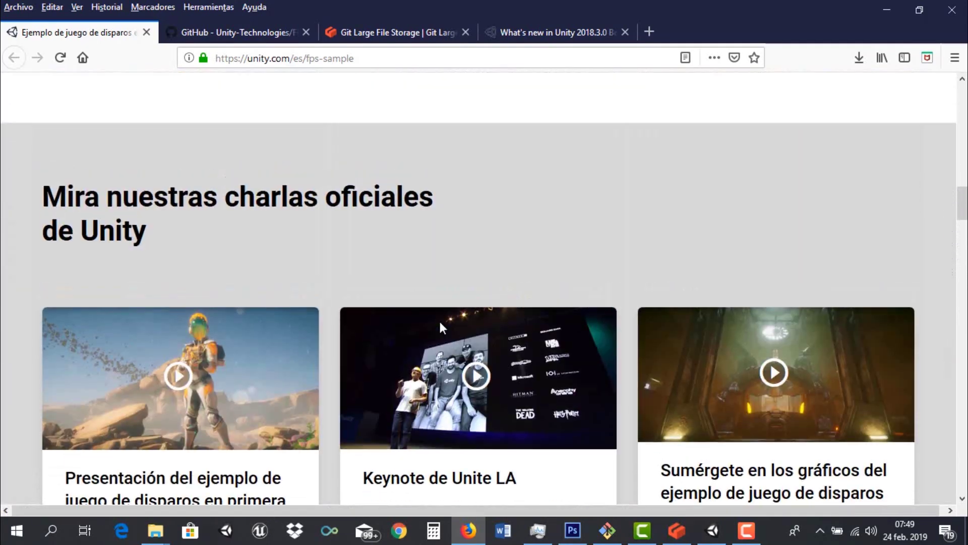
scroll(440, 323, "up", 5)
scroll(440, 323, "up", 5)
scroll(440, 322, "up", 3)
scroll(440, 323, "up", 2)
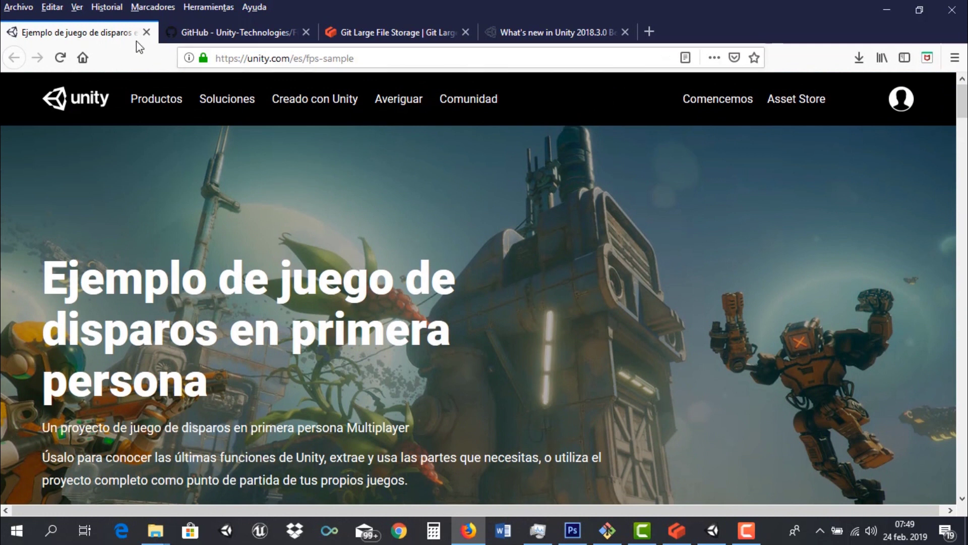
Switch to the FPSSample repository page and read through its README setup instructions
left_click(210, 38)
scroll(172, 211, "up", 5)
scroll(189, 224, "up", 6)
scroll(191, 224, "up", 4)
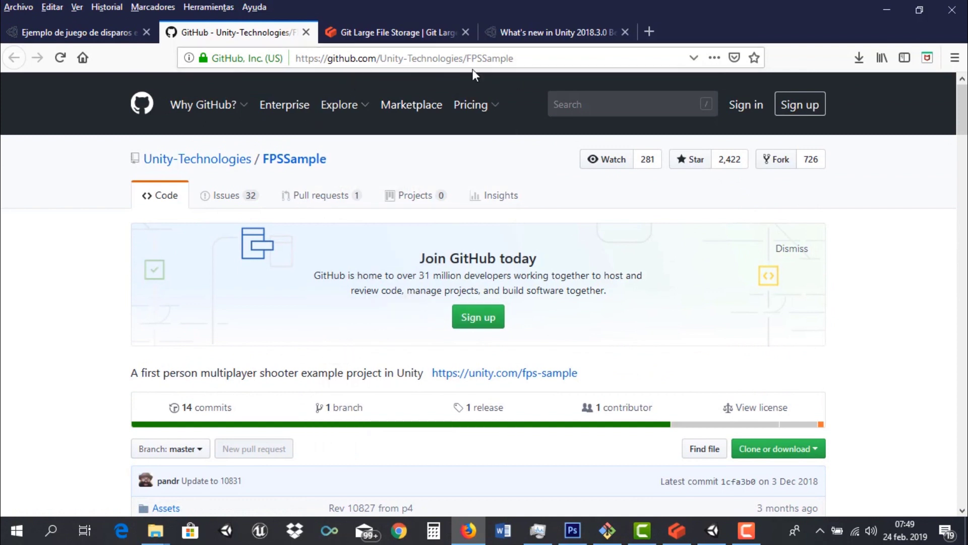
scroll(90, 250, "down", 4)
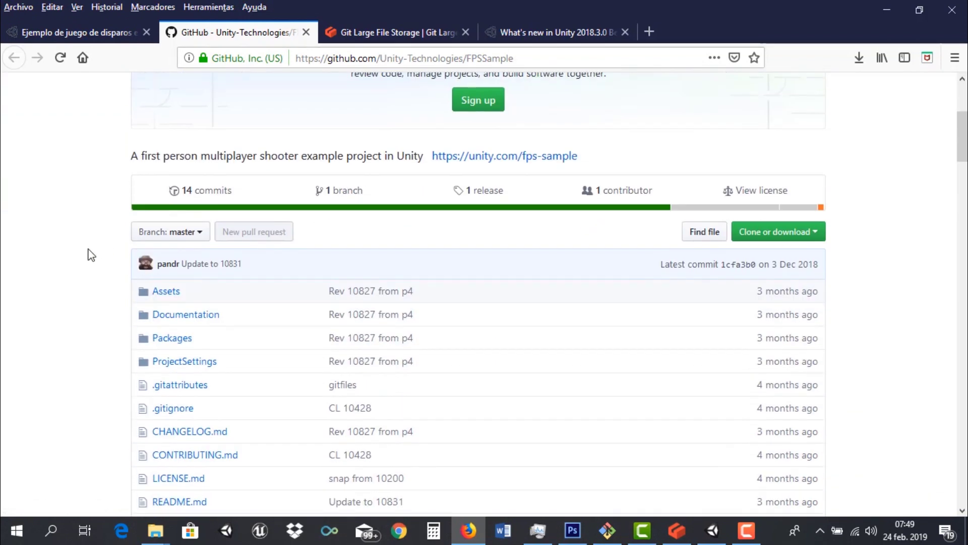
scroll(103, 260, "down", 3)
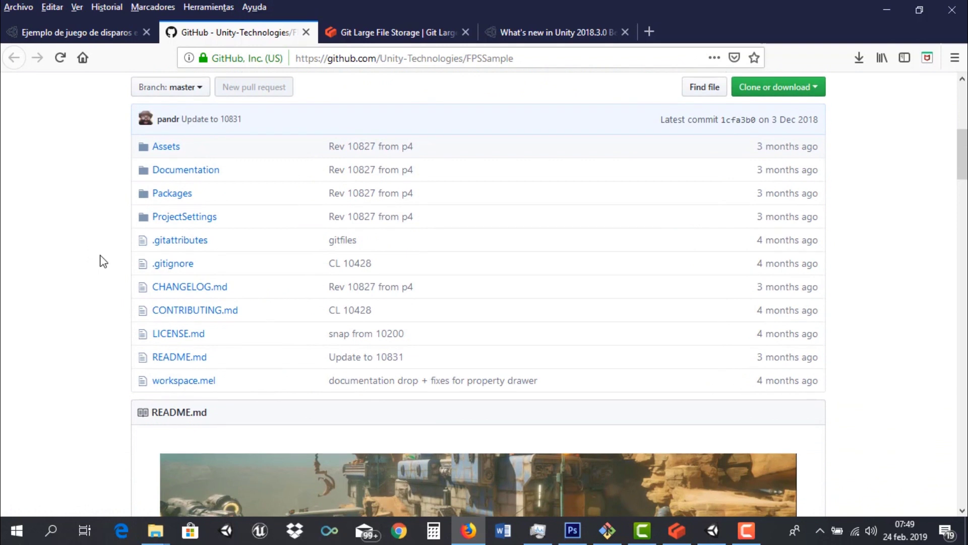
scroll(100, 266, "down", 5)
scroll(101, 266, "down", 4)
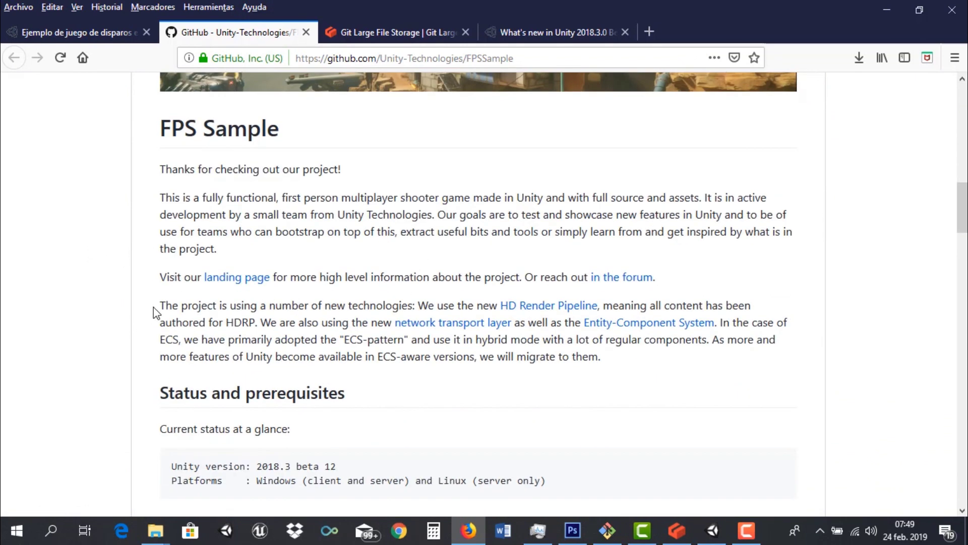
scroll(152, 318, "down", 3)
scroll(140, 335, "up", 1)
scroll(141, 335, "down", 5)
scroll(139, 337, "down", 2)
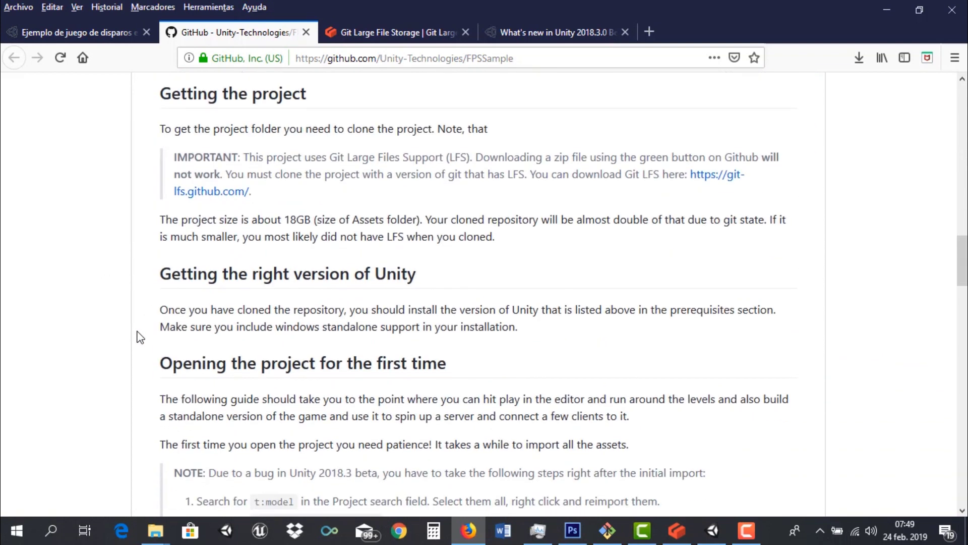
scroll(140, 337, "down", 9)
scroll(142, 341, "down", 1)
scroll(140, 335, "down", 3)
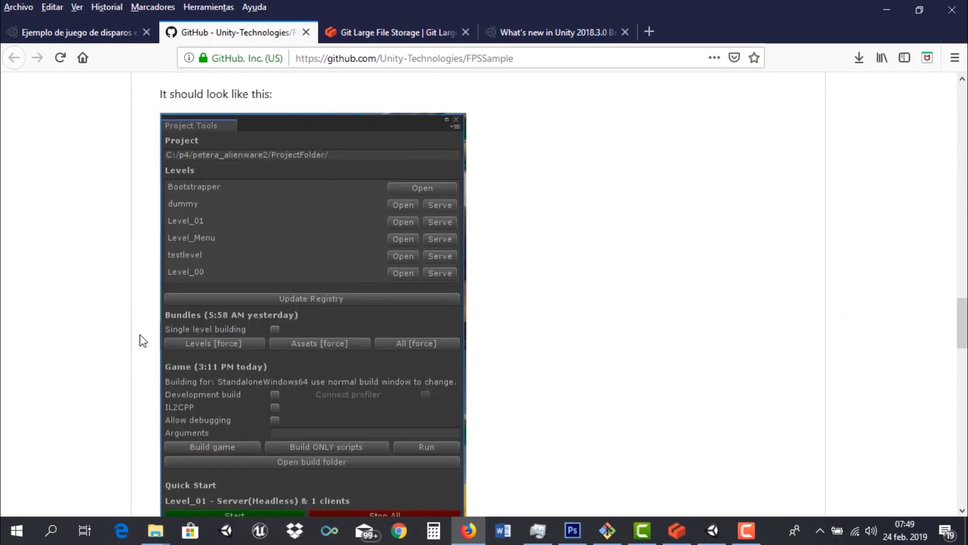
scroll(143, 338, "down", 4)
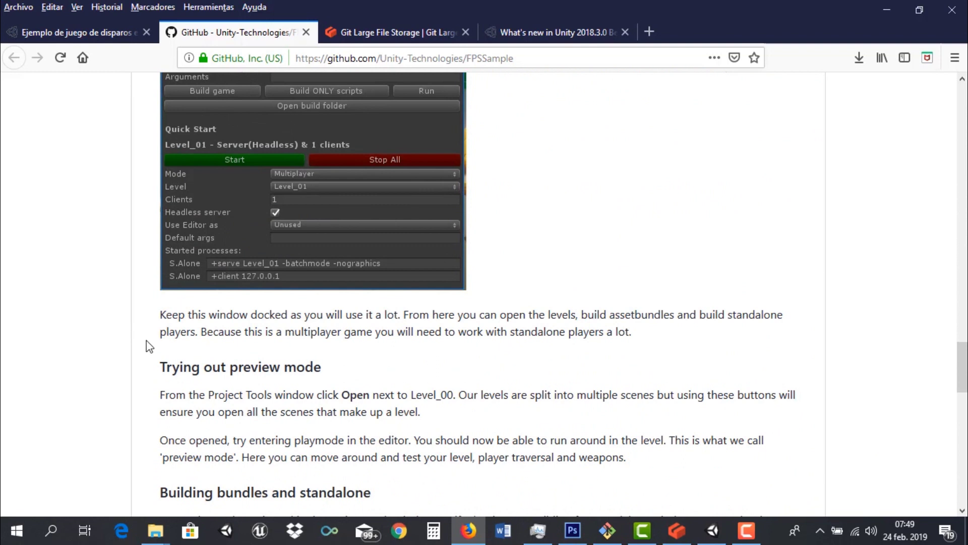
scroll(149, 343, "down", 3)
scroll(153, 345, "down", 4)
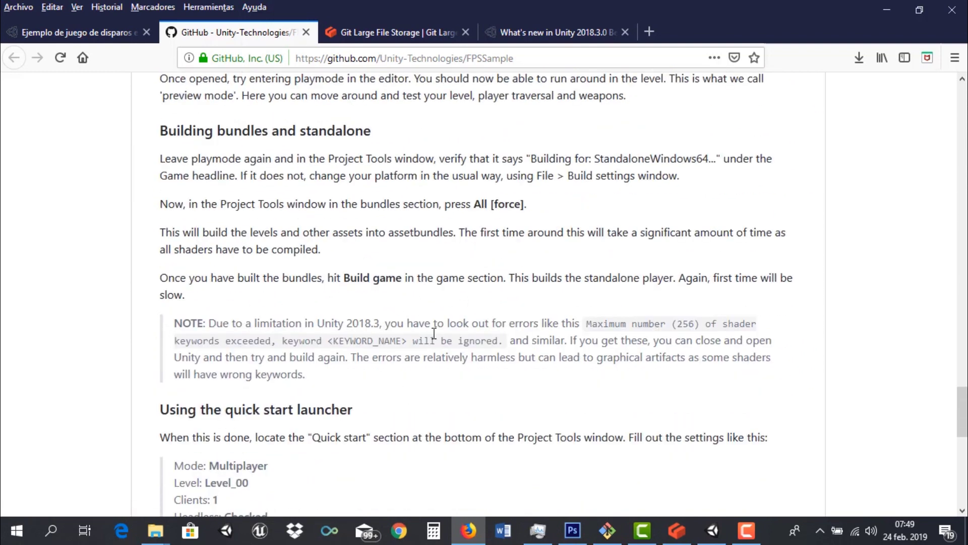
scroll(404, 346, "down", 3)
scroll(401, 348, "down", 4)
scroll(398, 351, "down", 2)
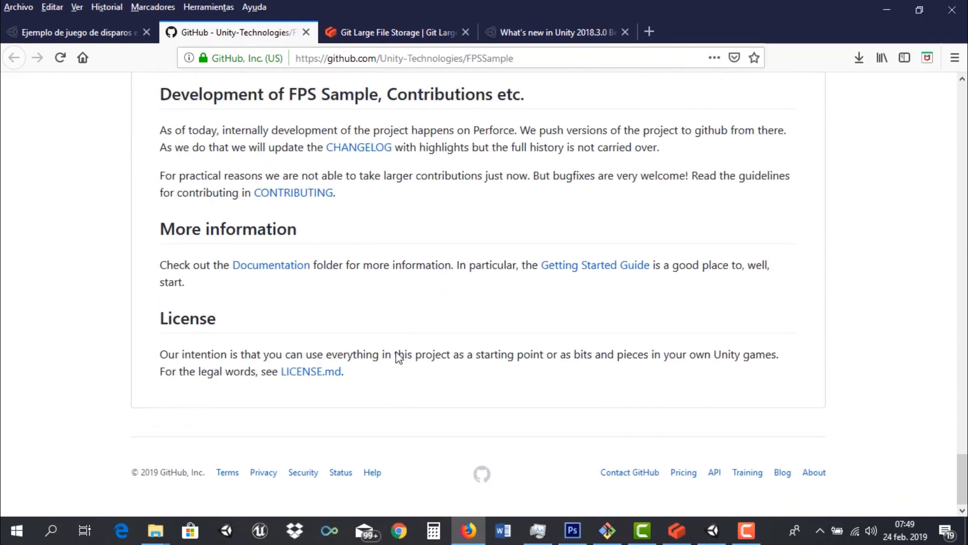
scroll(398, 351, "up", 4)
scroll(397, 359, "up", 4)
scroll(397, 360, "up", 3)
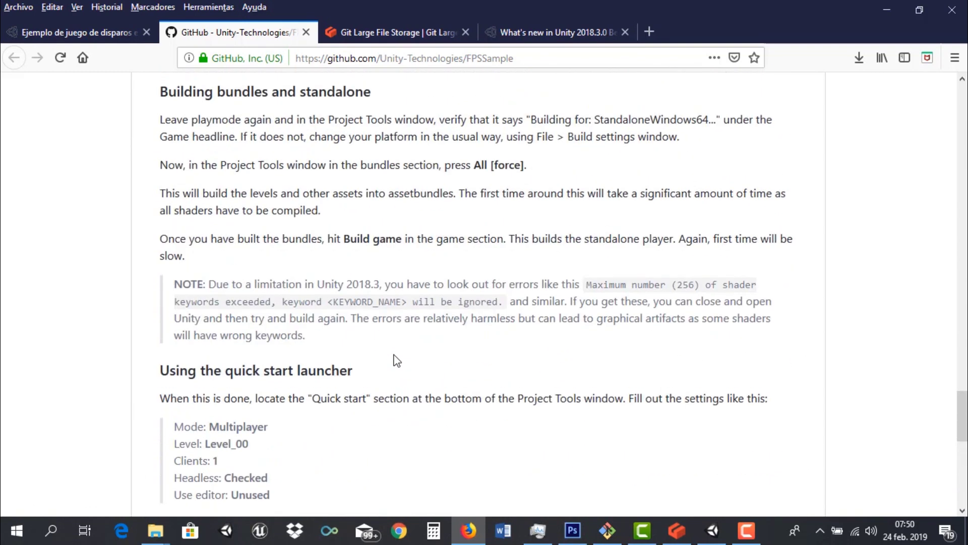
scroll(429, 356, "up", 5)
scroll(482, 348, "up", 5)
scroll(539, 348, "up", 5)
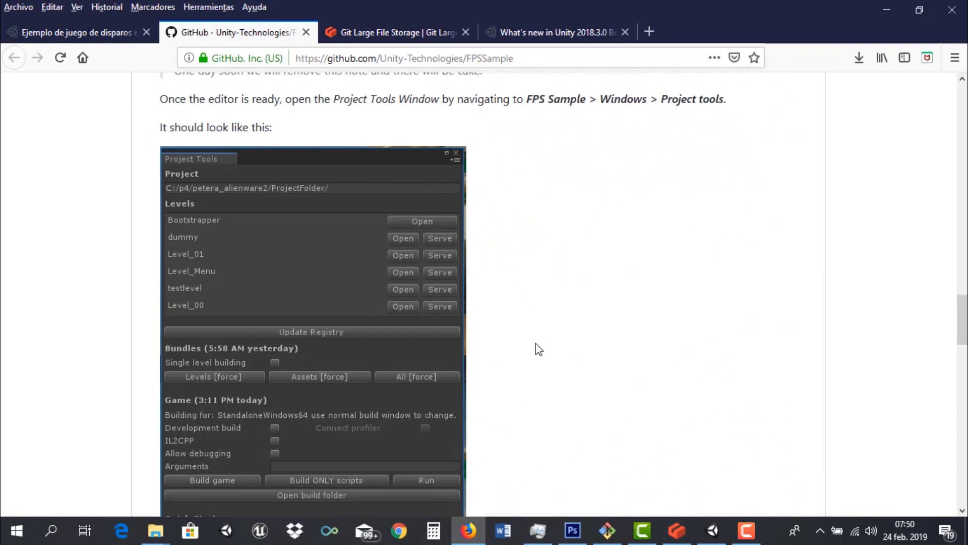
scroll(539, 348, "up", 6)
scroll(539, 348, "up", 4)
scroll(536, 345, "up", 3)
scroll(536, 344, "up", 3)
scroll(537, 344, "up", 5)
scroll(522, 347, "up", 5)
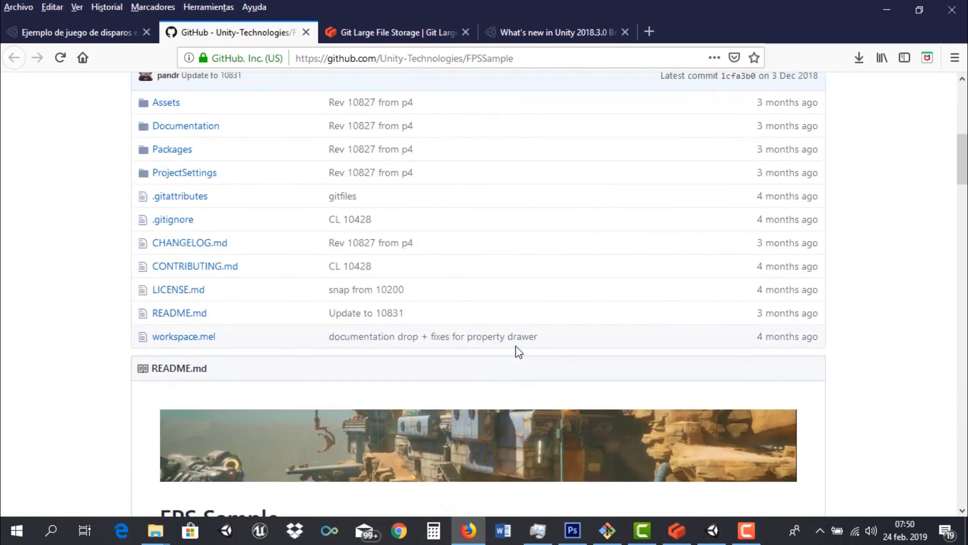
scroll(519, 349, "up", 3)
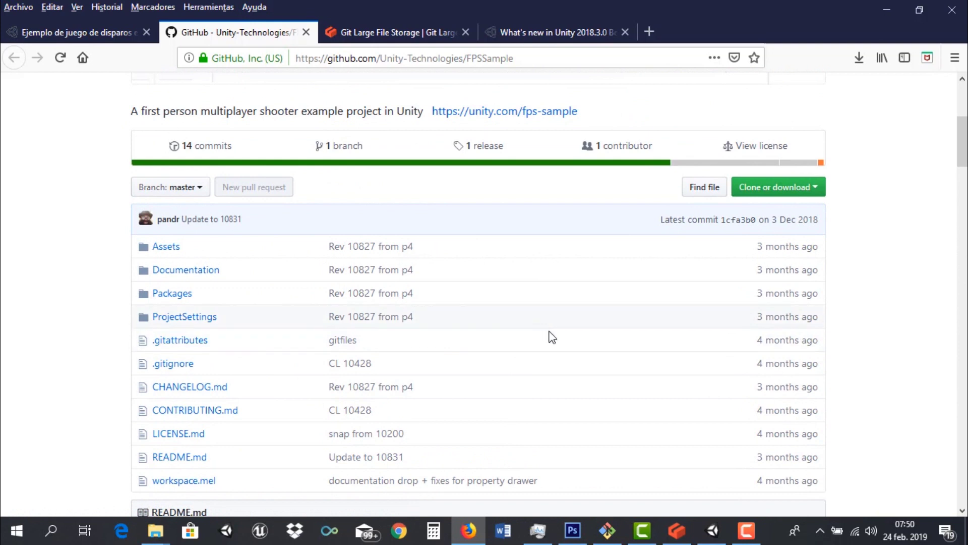
scroll(549, 333, "up", 5)
scroll(748, 328, "up", 1)
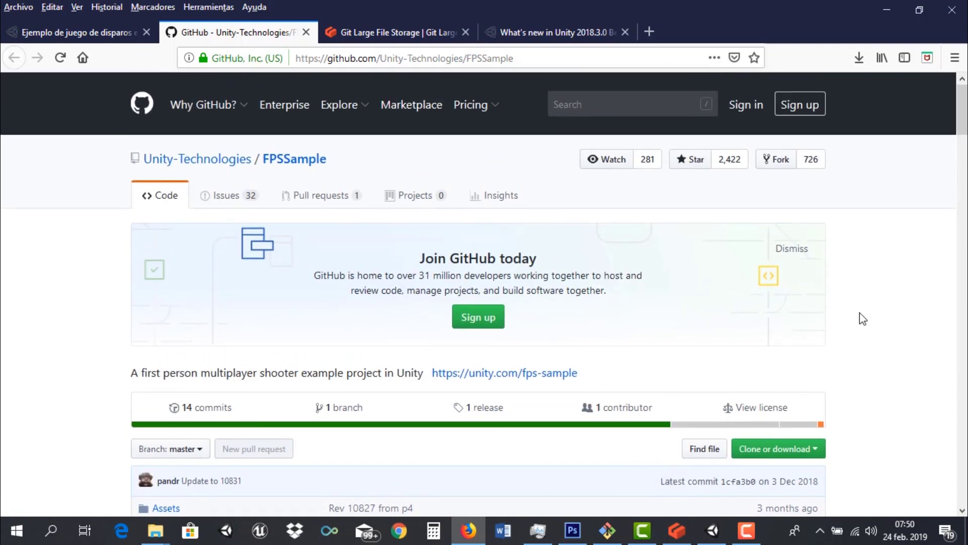
scroll(867, 315, "down", 3)
scroll(868, 318, "down", 3)
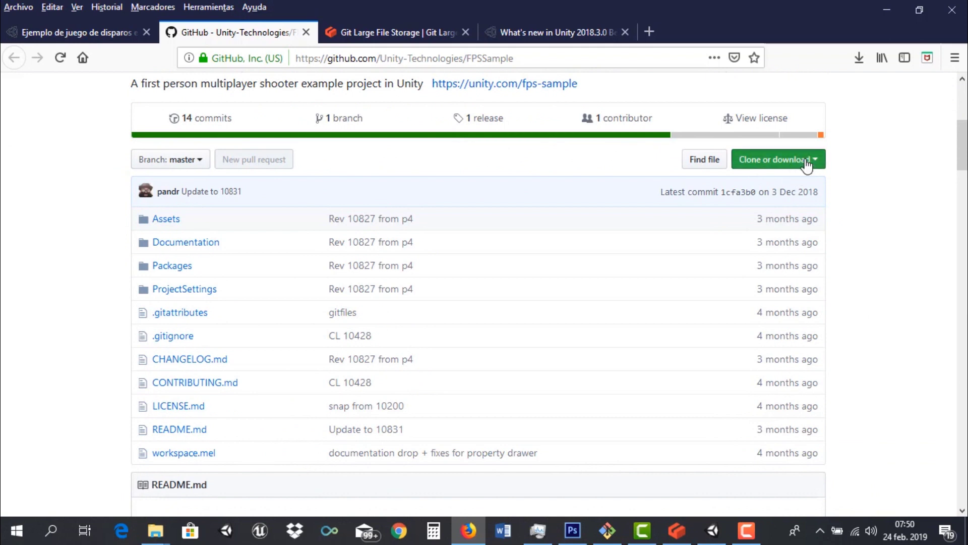
Open the Clone or download dropdown, then close it without downloading
left_click(806, 164)
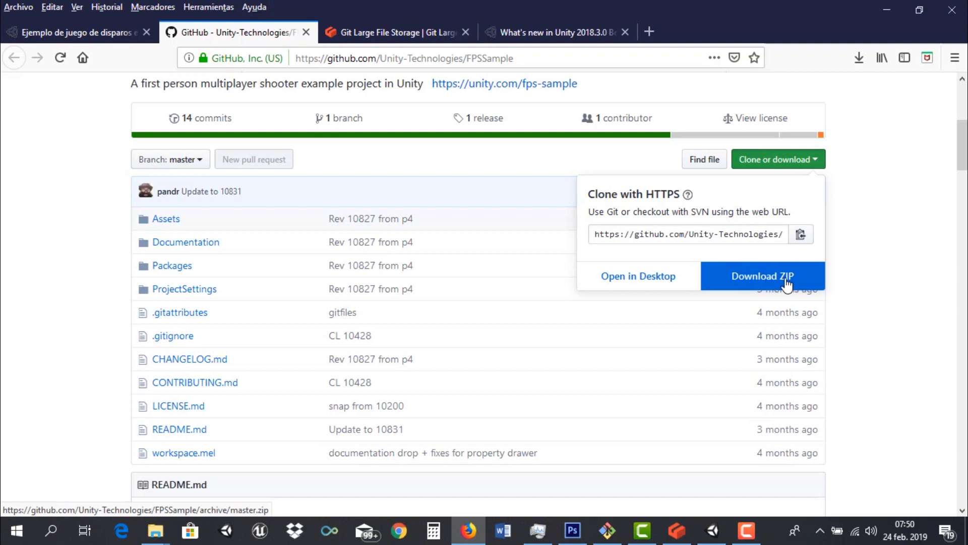
left_click(881, 279)
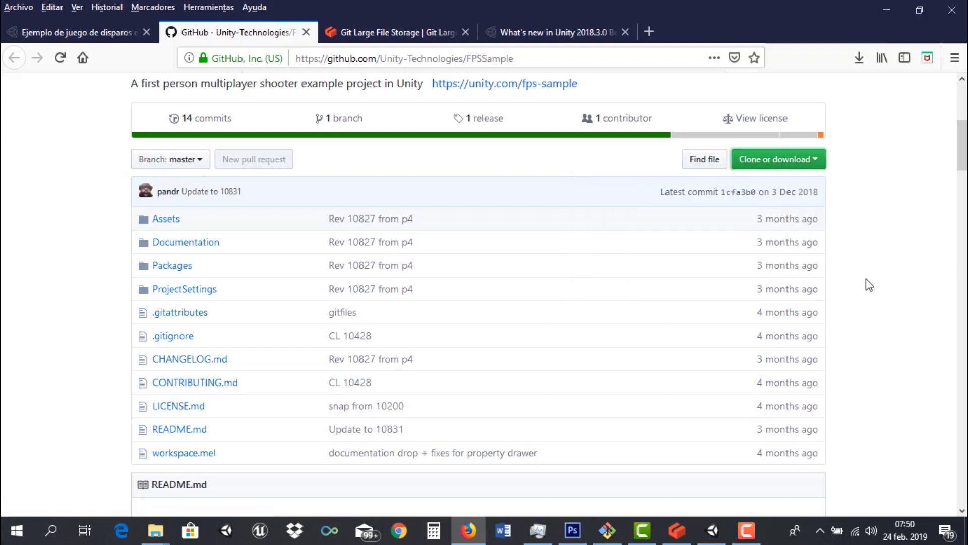
scroll(870, 280, "up", 5)
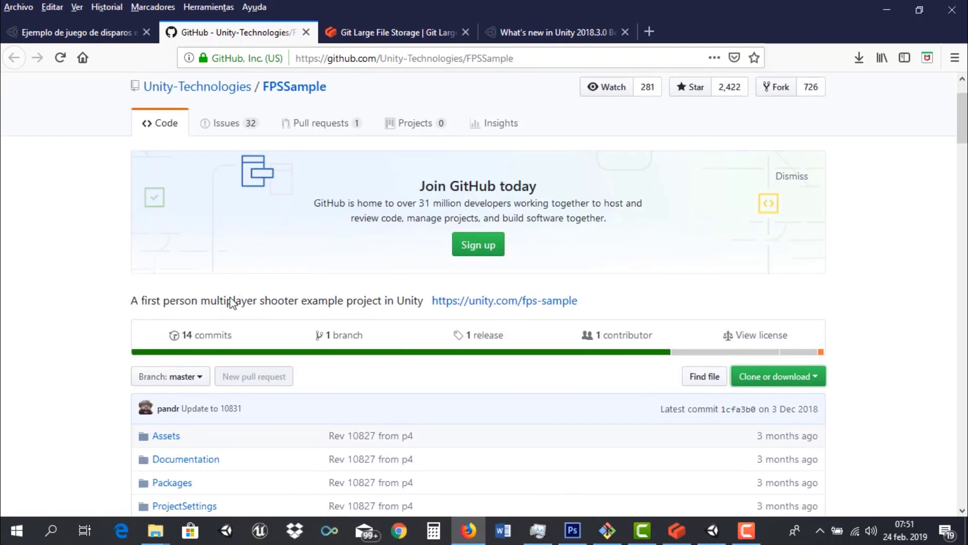
scroll(232, 303, "up", 2)
scroll(86, 325, "down", 7)
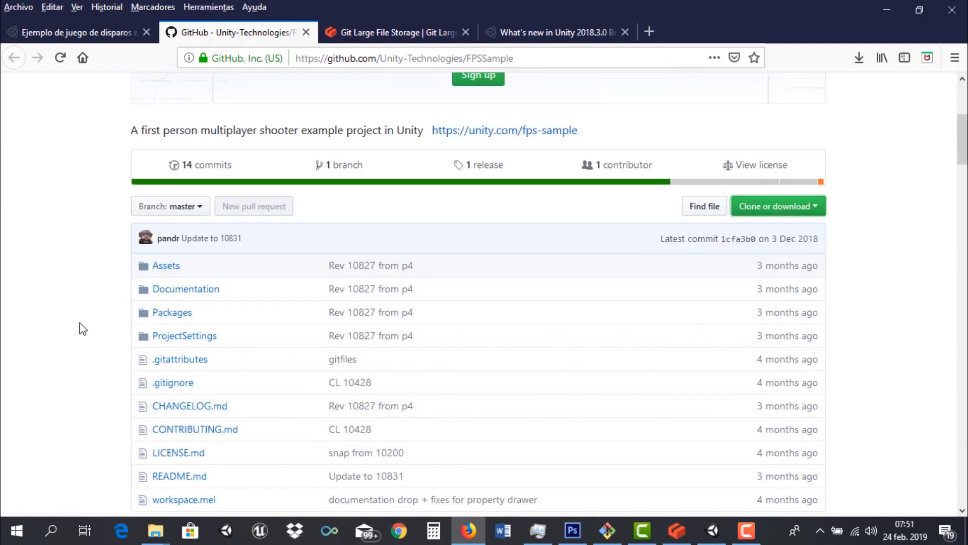
scroll(126, 333, "down", 9)
scroll(101, 334, "up", 1)
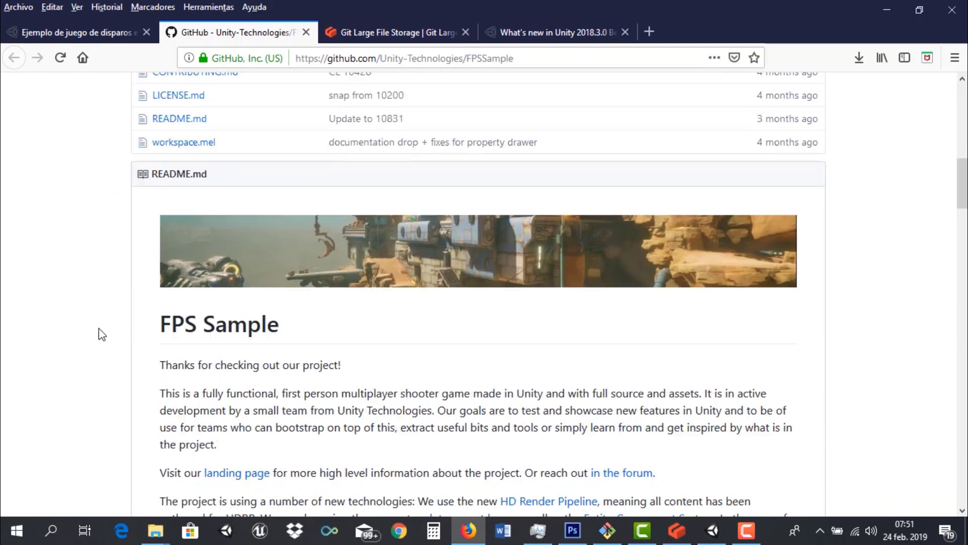
scroll(100, 334, "up", 10)
scroll(101, 335, "down", 4)
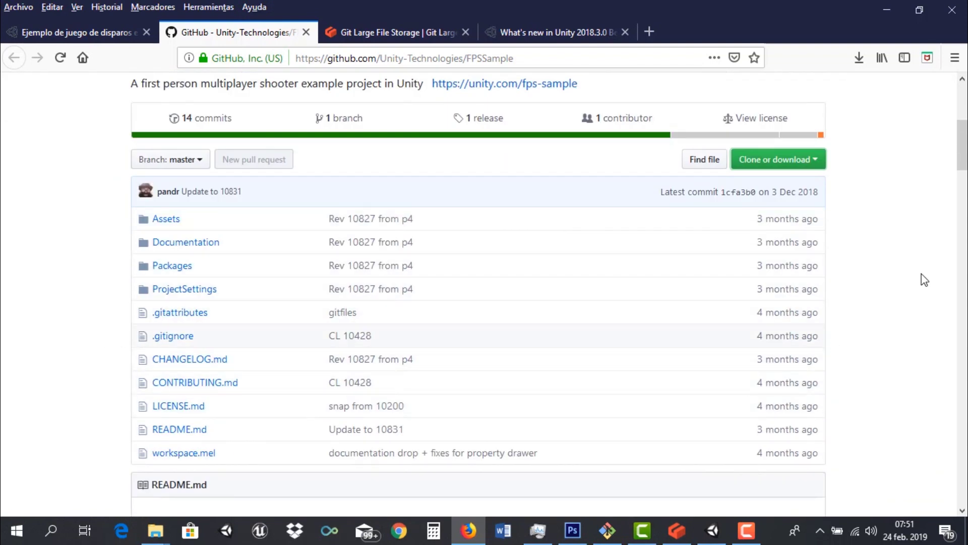
scroll(903, 284, "up", 3)
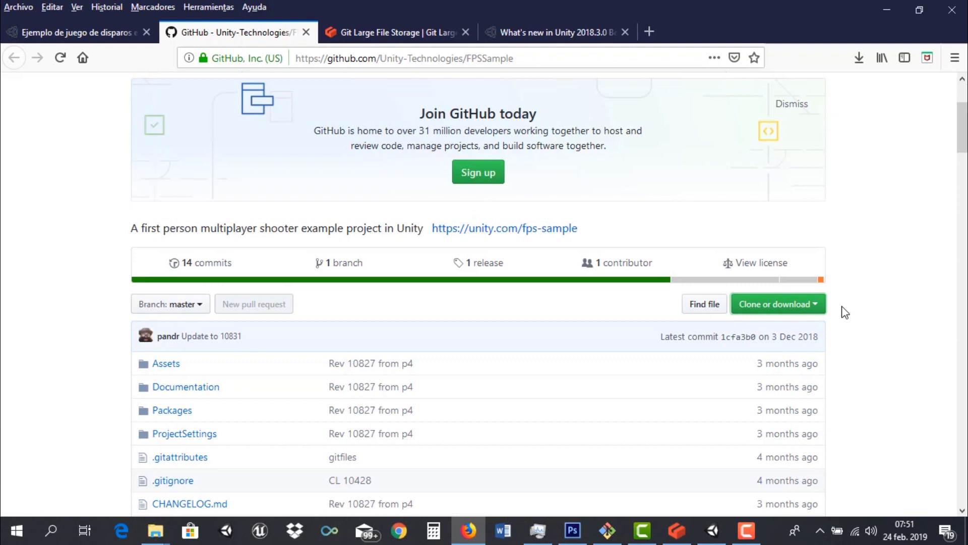
Copy the repository's clone URL from the clone options popup, then close it
left_click(819, 309)
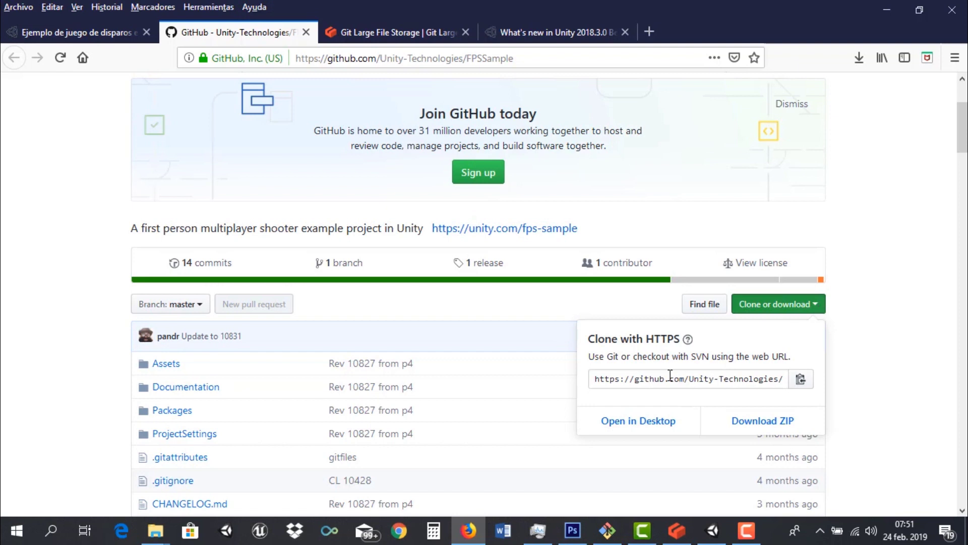
double_click(705, 378)
left_click(628, 379)
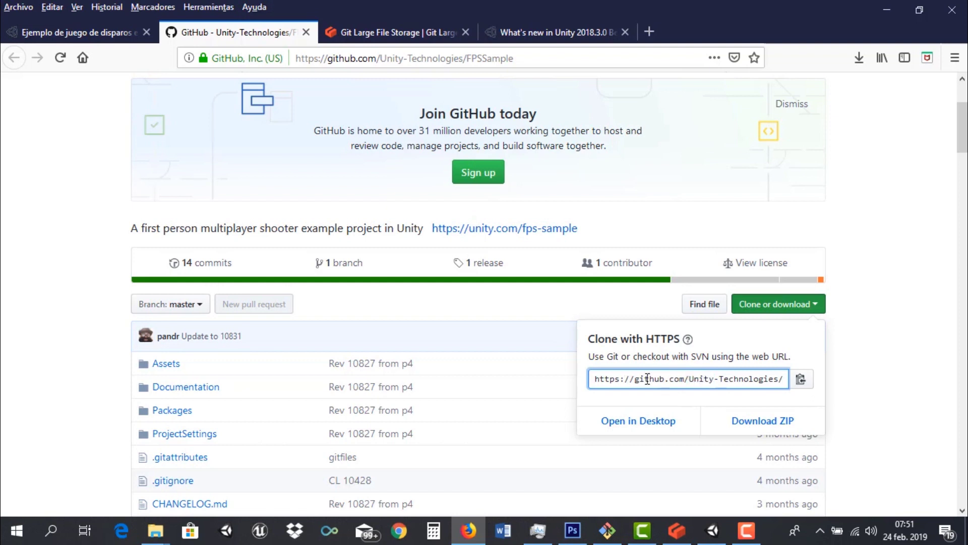
left_click(800, 386)
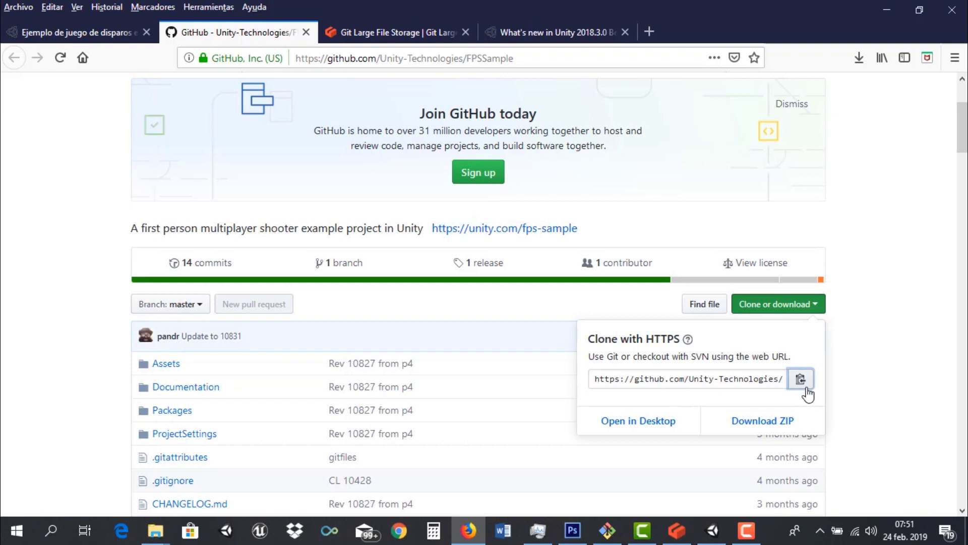
double_click(706, 379)
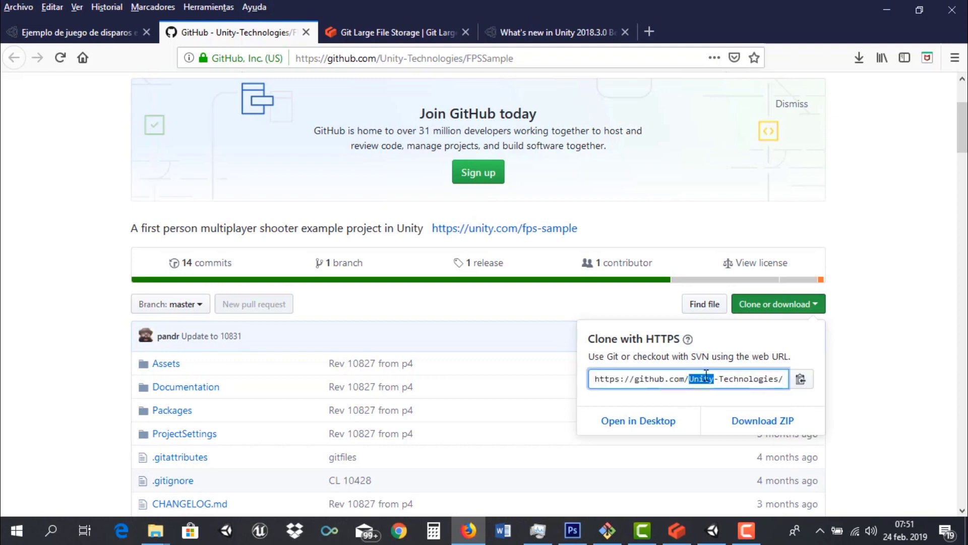
triple_click(706, 378)
left_click(860, 374)
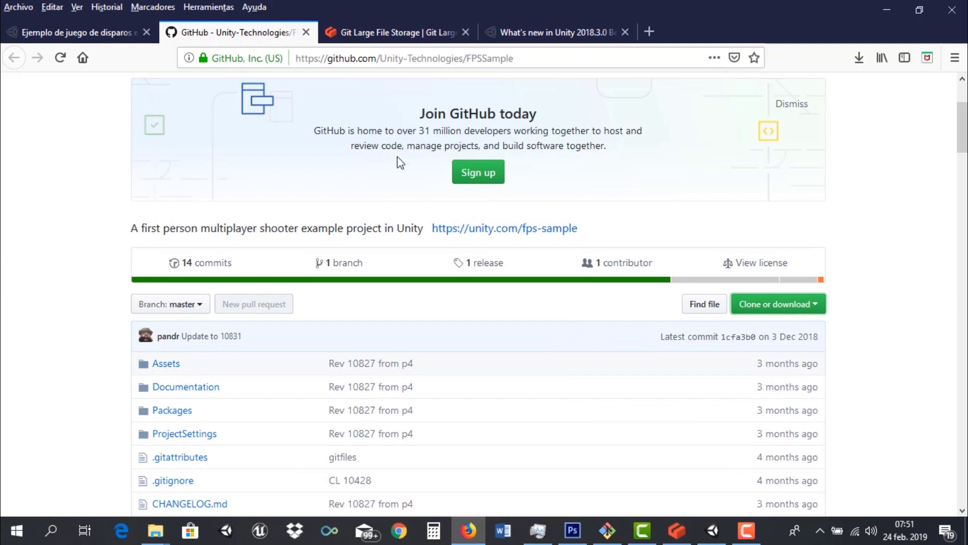
Check the README's Git LFS note under 'Getting the project', then return to the Git LFS page
left_click(388, 34)
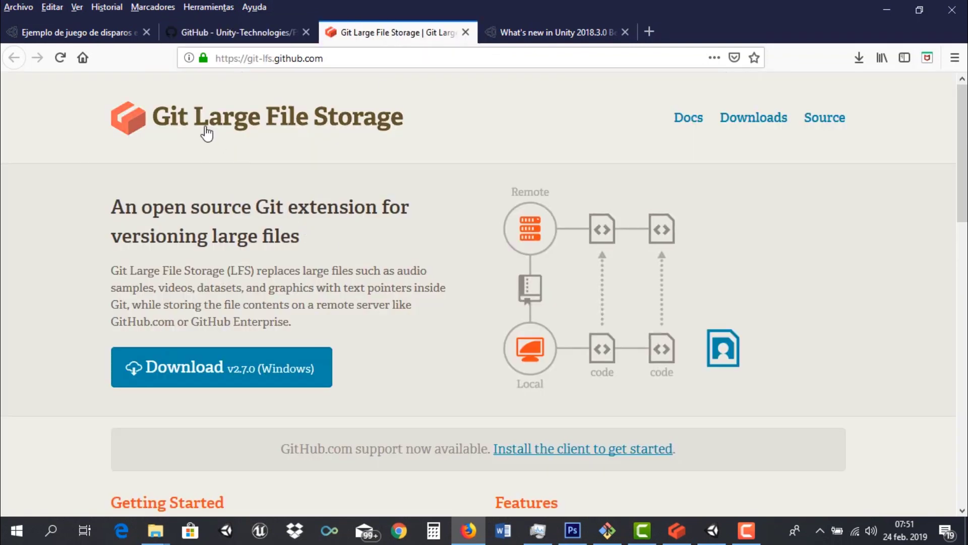
left_click(251, 29)
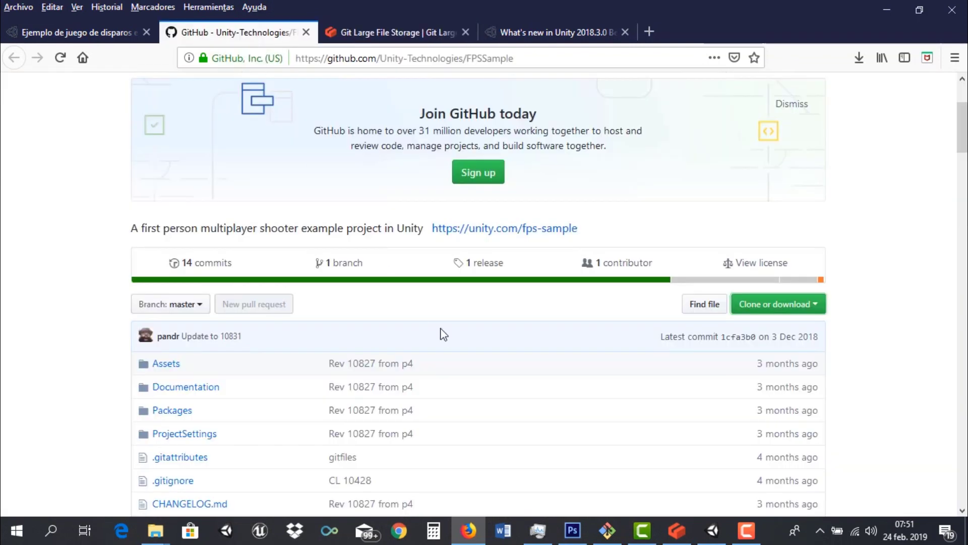
scroll(440, 331, "down", 5)
scroll(524, 329, "down", 5)
scroll(524, 329, "down", 2)
scroll(625, 339, "down", 4)
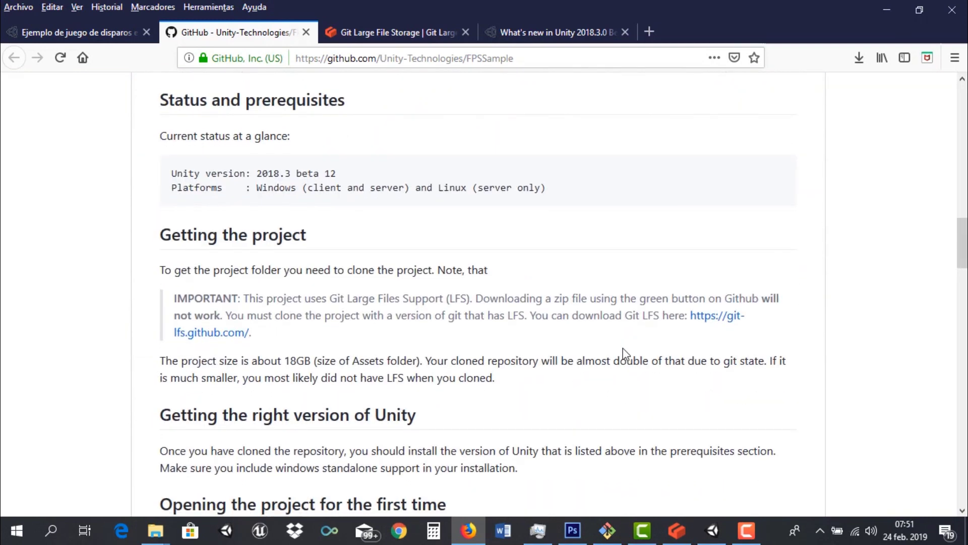
scroll(625, 339, "down", 2)
key("ctrl+Tab")
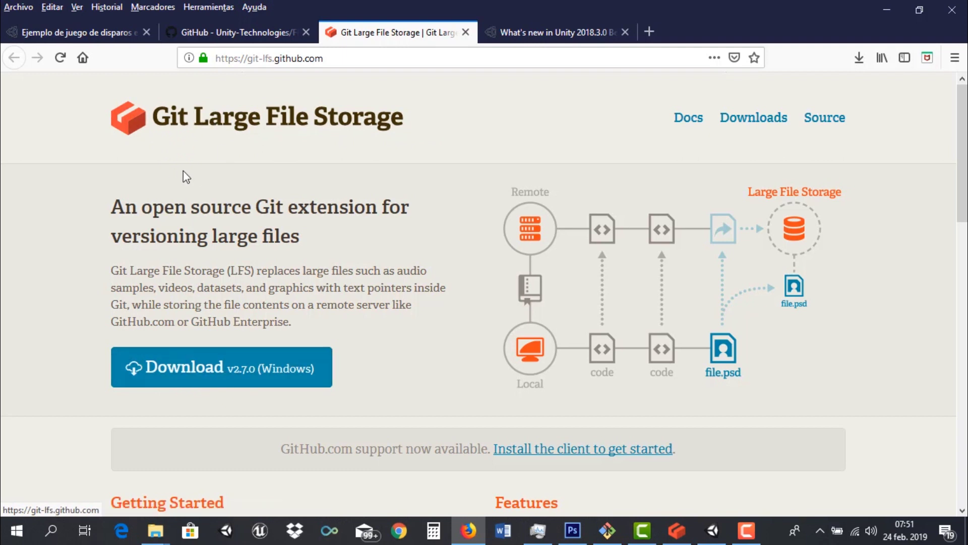
left_click(672, 532)
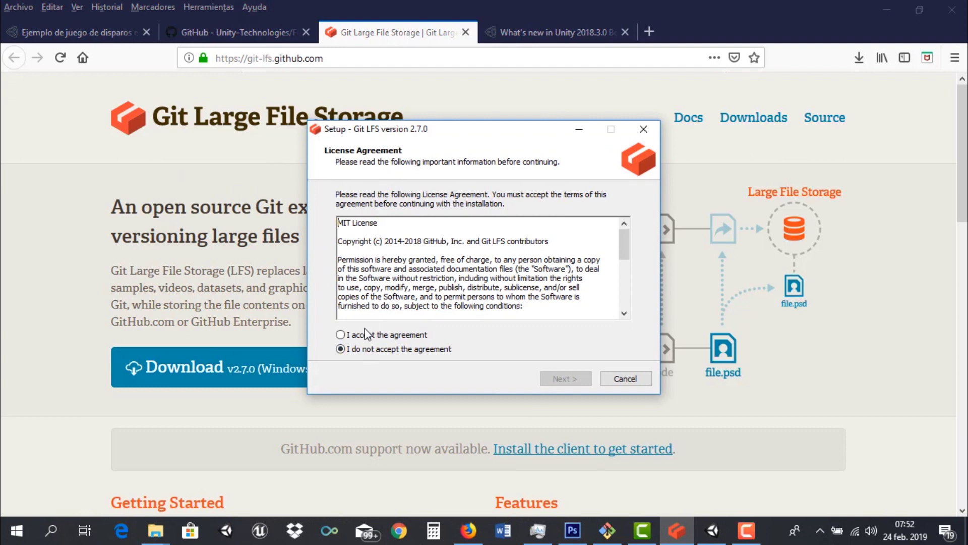
left_click(341, 335)
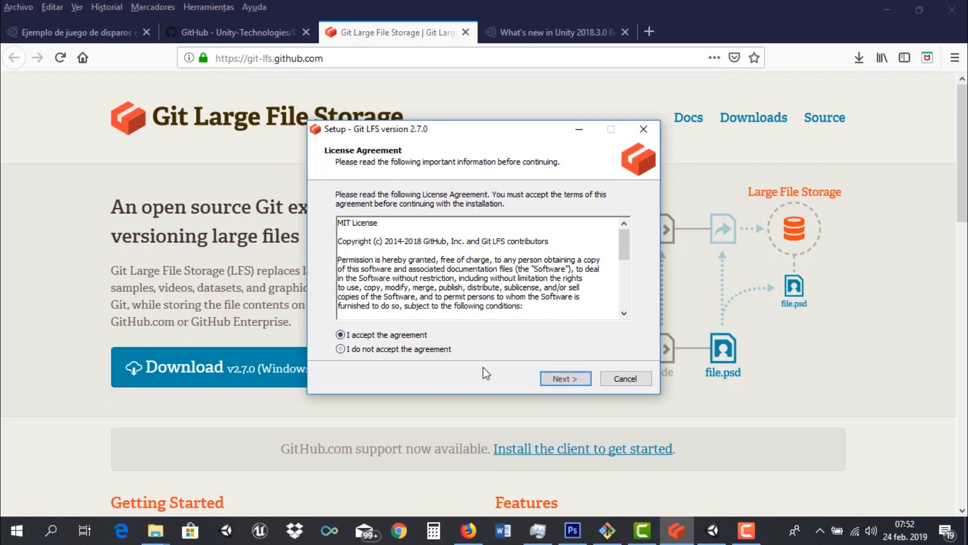
left_click(561, 379)
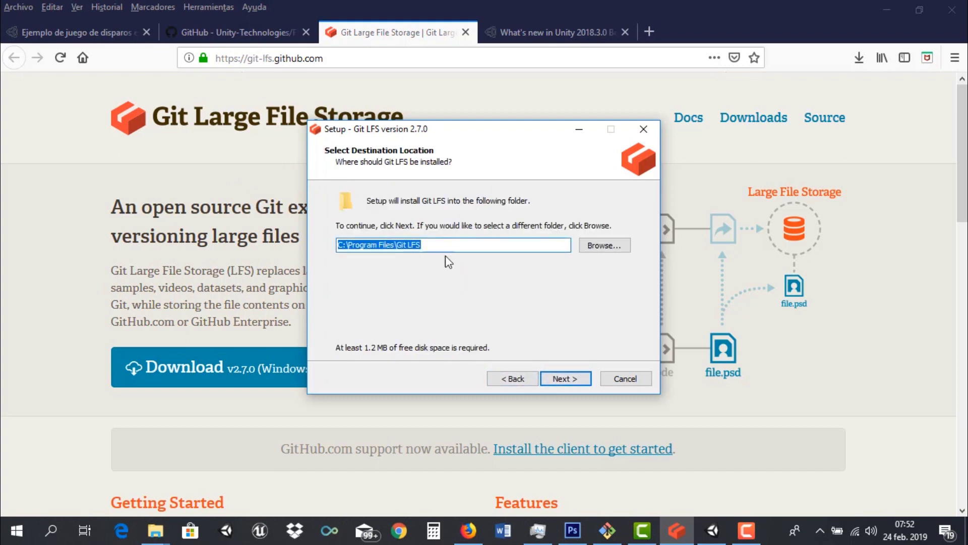
left_click(564, 378)
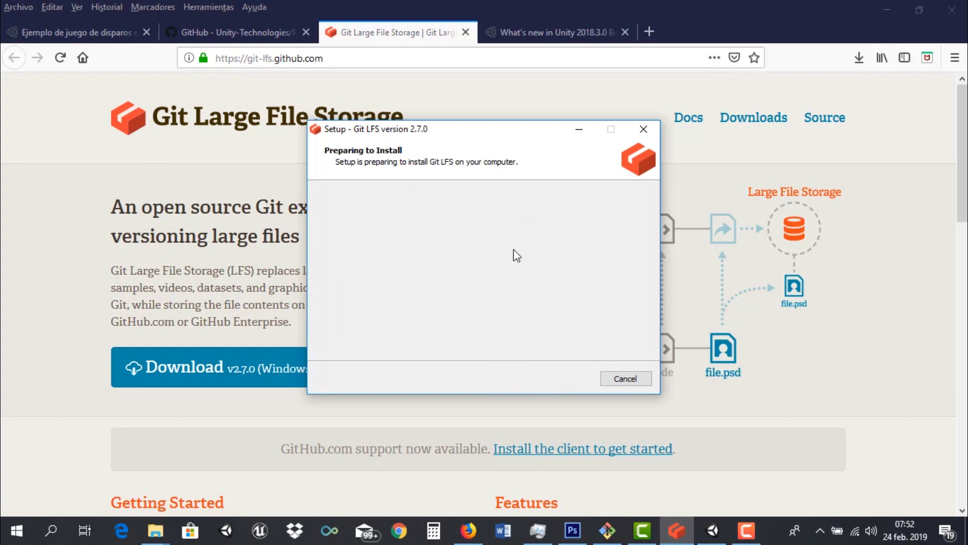
left_click(620, 380)
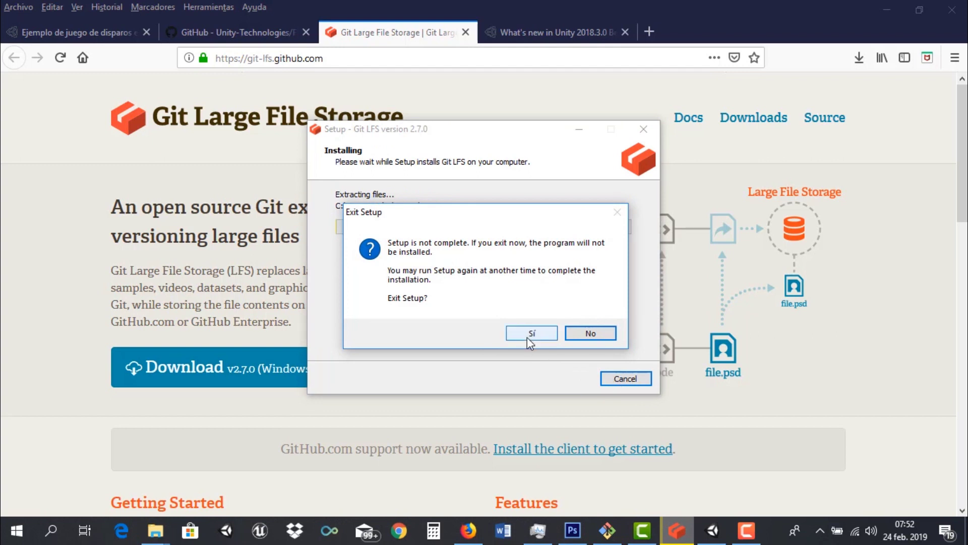
left_click(530, 333)
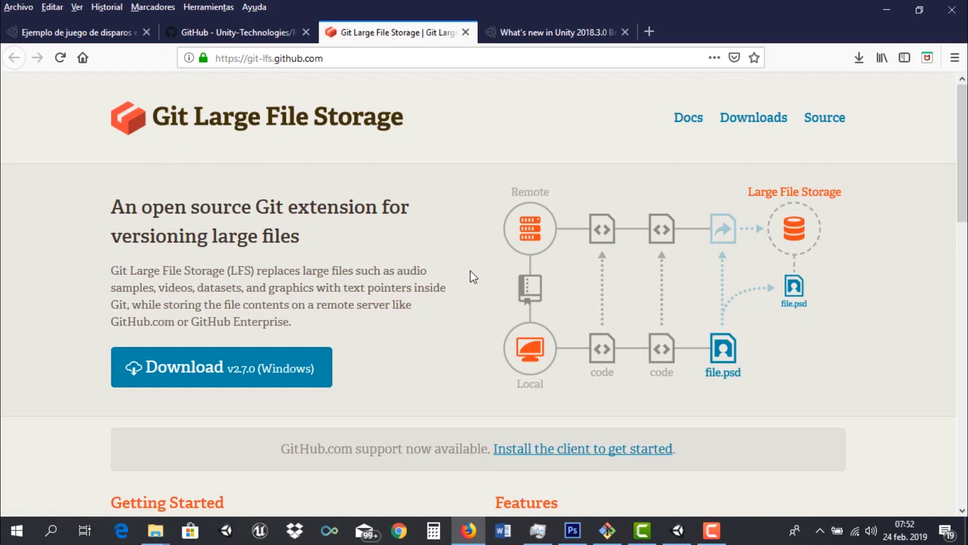
Show the Unity 2018.3.0 Beta 12 page and cancel its Windows installer download
left_click(540, 41)
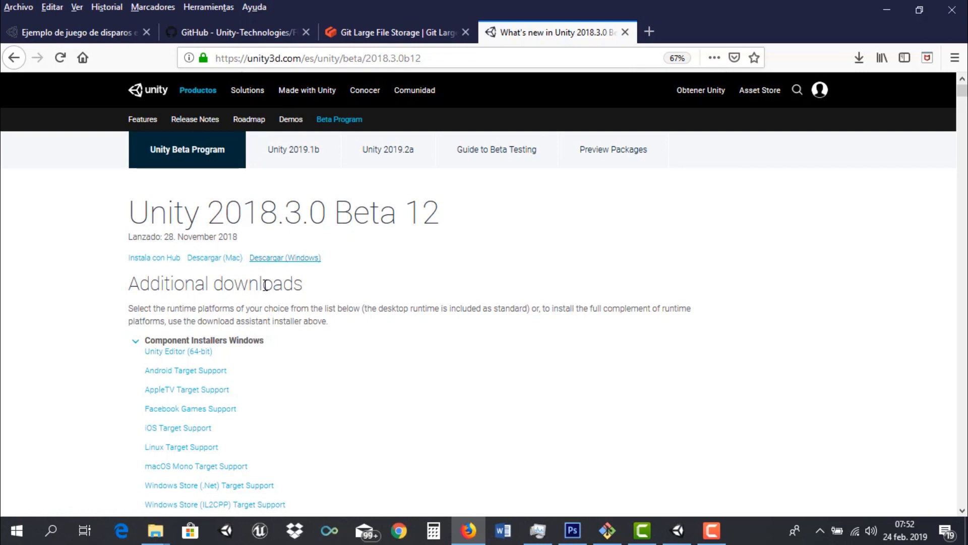
left_click(281, 260)
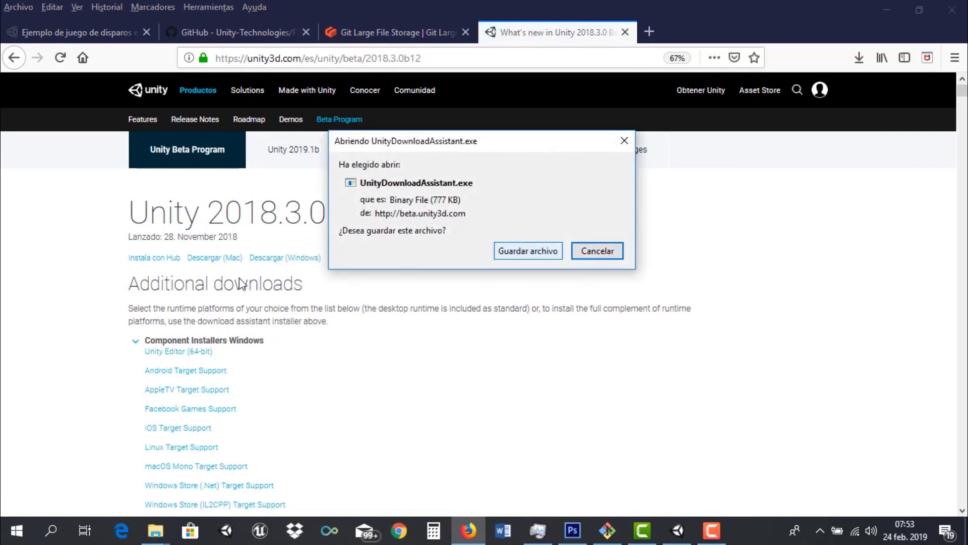
left_click(611, 252)
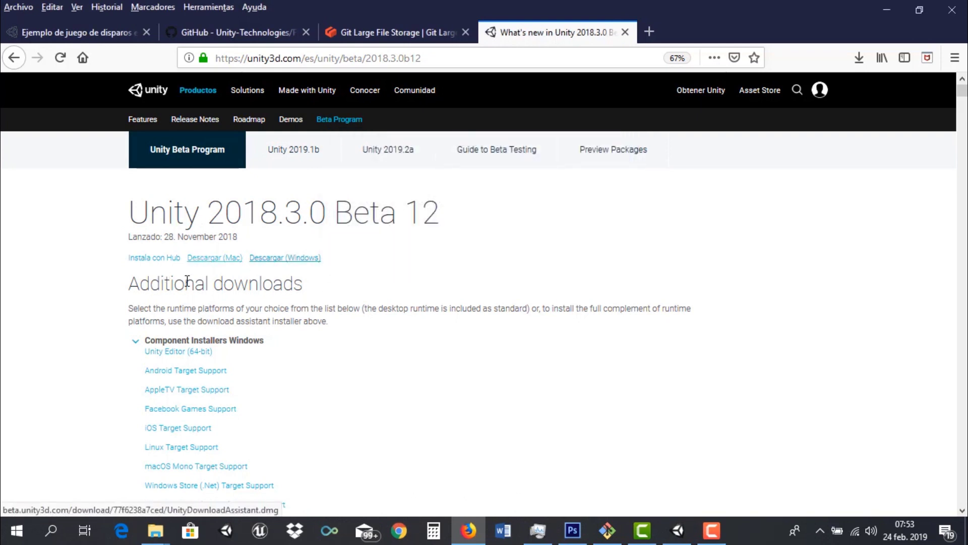
left_click(53, 535)
Launch Unity Hub from a Windows search for 'unity'
type("unity")
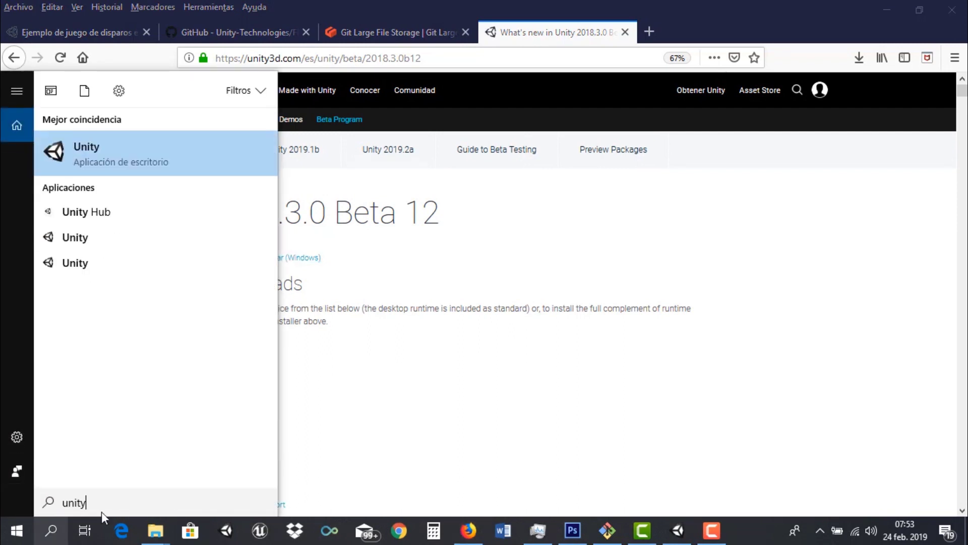
left_click(88, 214)
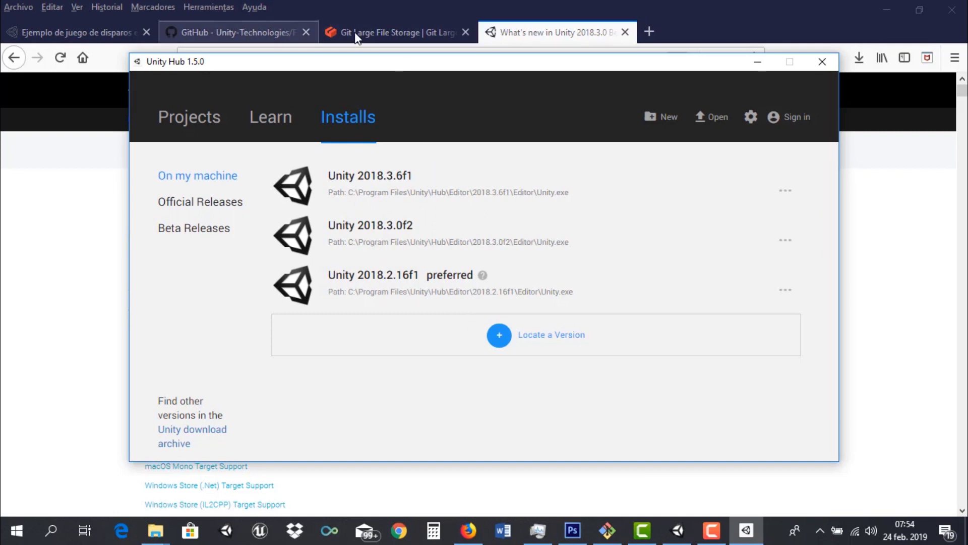
left_click(640, 23)
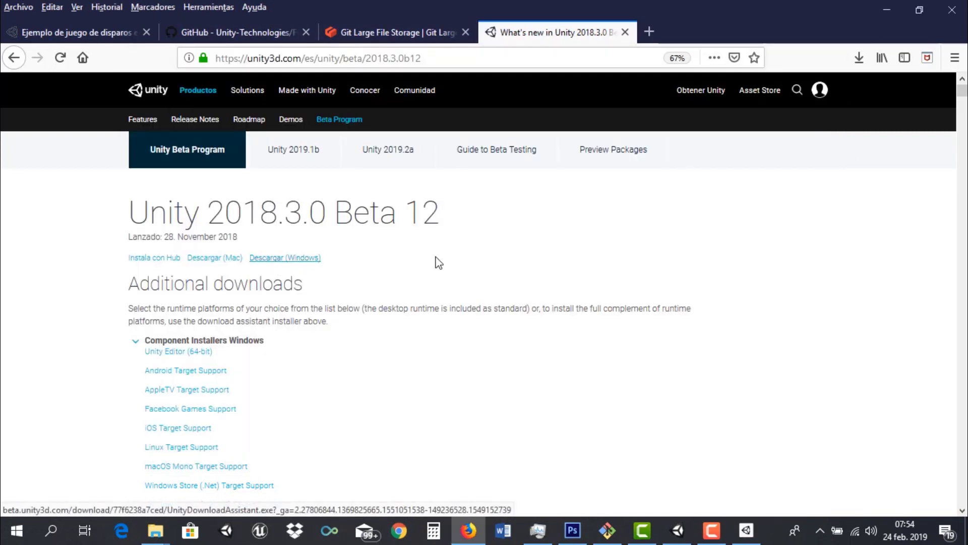
left_click(746, 531)
Review installed editors 2018.3.6f1, 2018.3.0f2 and 2018.2.16f1, cancel Locate a Version, and minimise the Hub
left_click(550, 345)
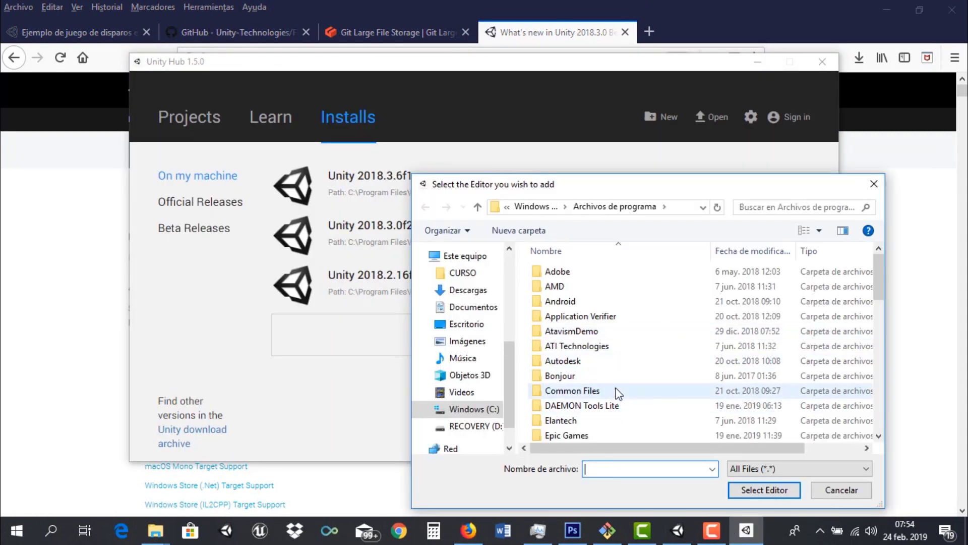
scroll(616, 391, "down", 5)
scroll(617, 387, "down", 1)
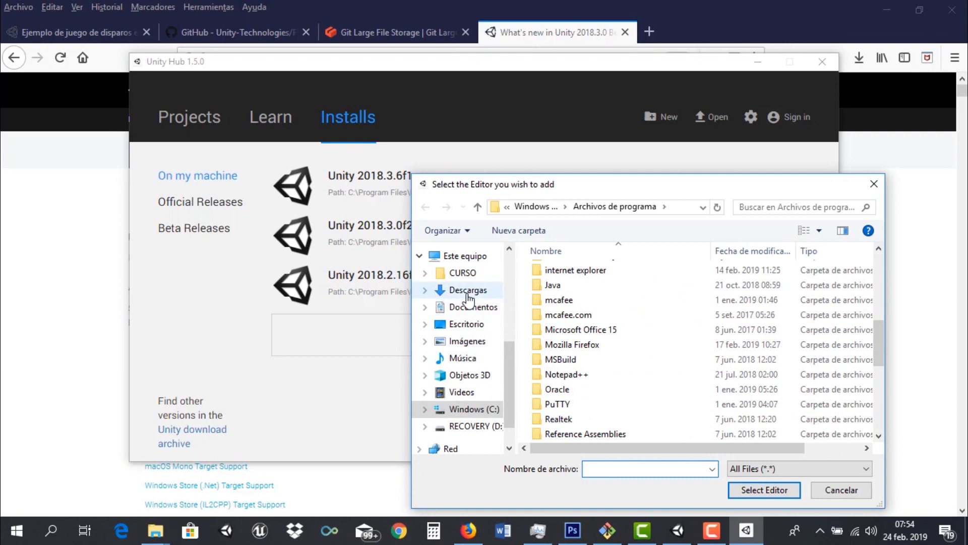
left_click(882, 187)
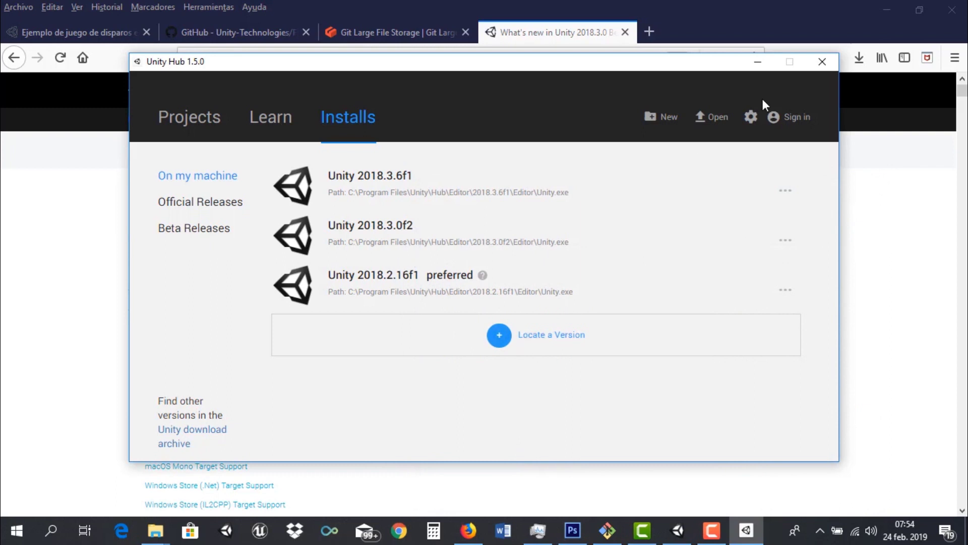
left_click(758, 62)
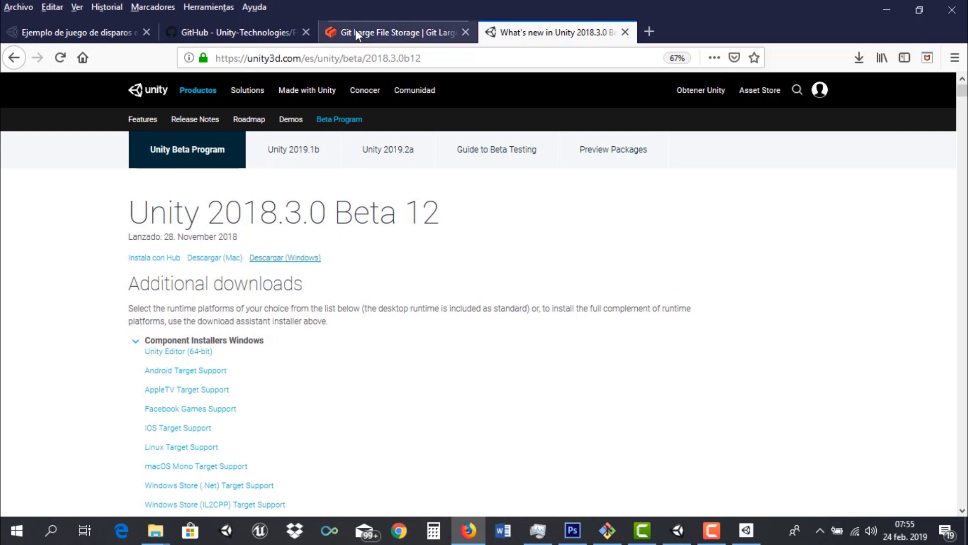
Copy the FPSSample repository's HTTPS clone URL from the Clone or download panel
left_click(229, 31)
scroll(580, 282, "up", 5)
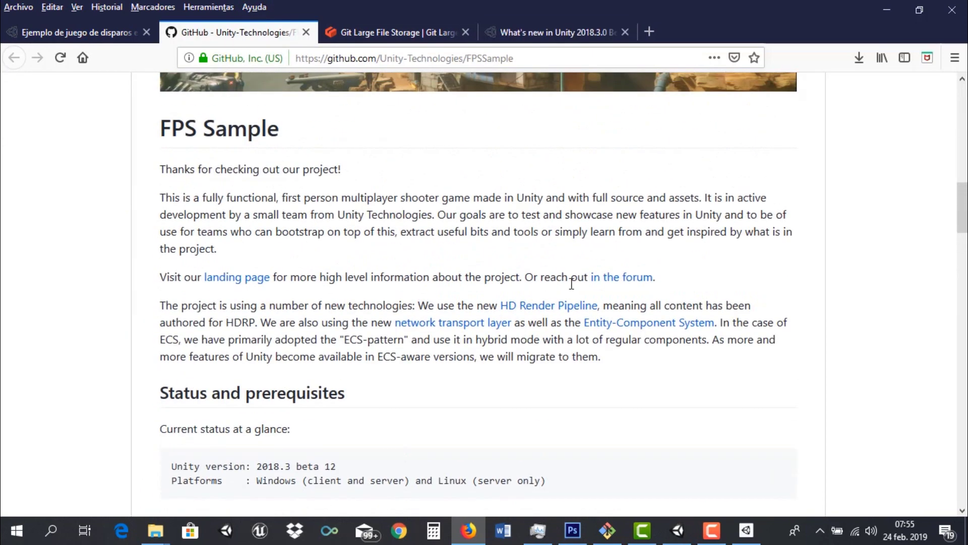
scroll(601, 287, "up", 5)
scroll(644, 296, "up", 6)
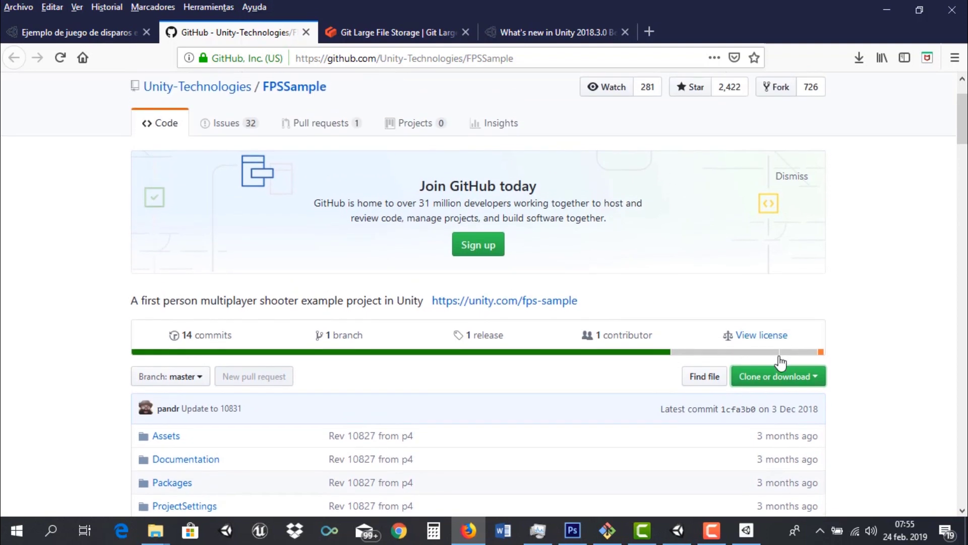
left_click(777, 376)
left_click(800, 451)
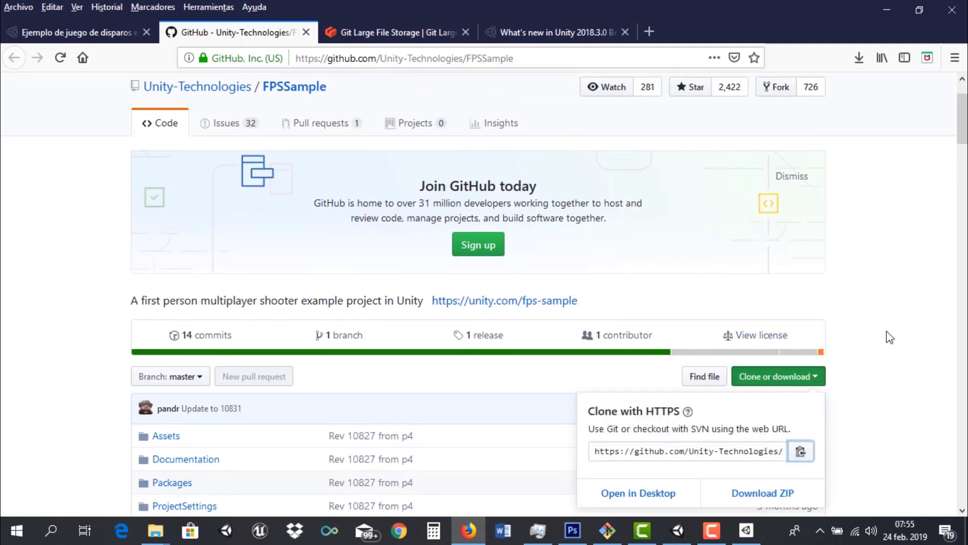
key("Escape")
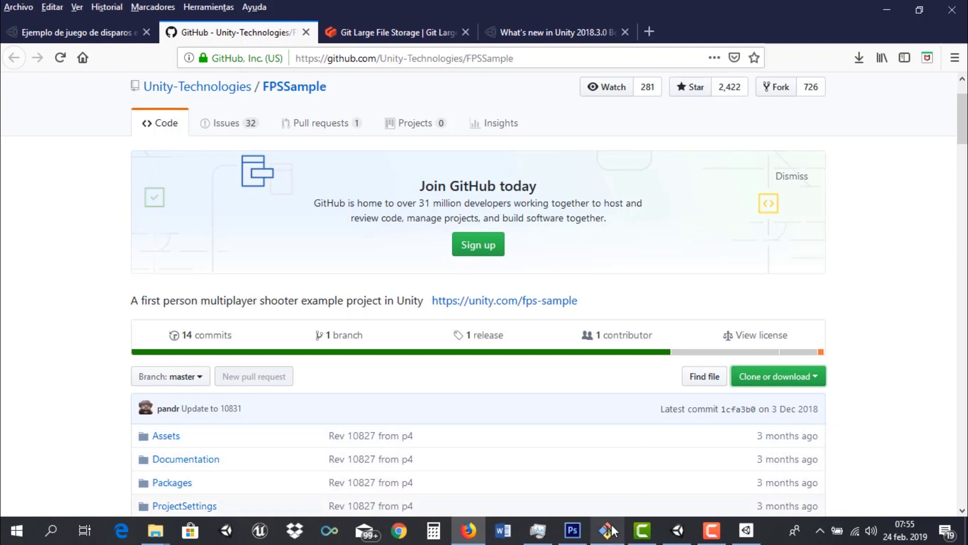
left_click(608, 530)
Move into Documents\FPSAMPLE and list it with dir, showing the existing FPSSample folder
left_click(277, 201)
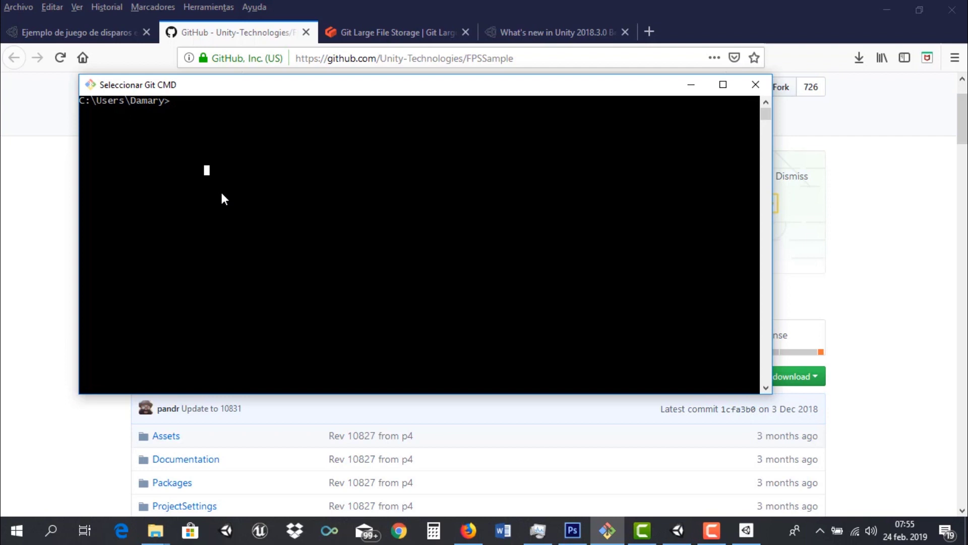
type("cd ")
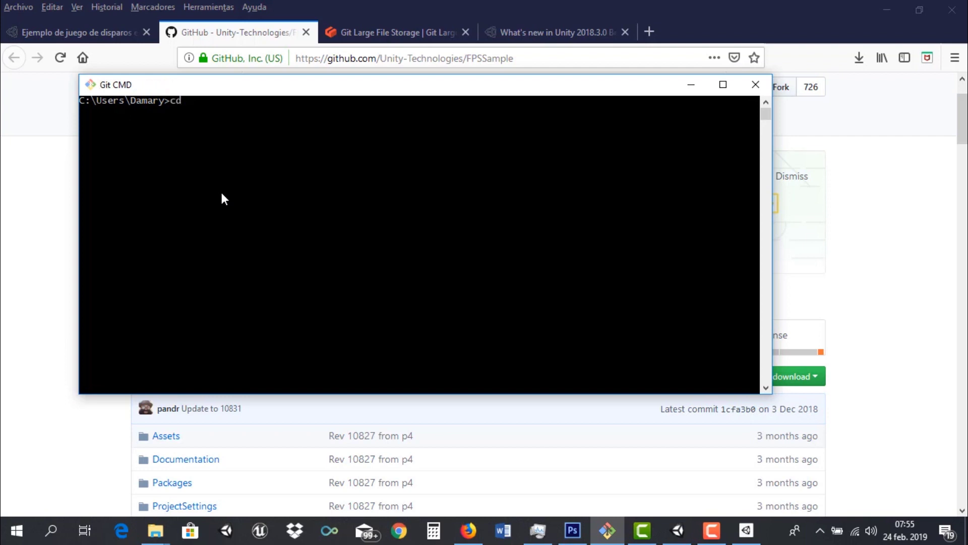
type("do")
key("BackSpace")
key("BackSpace")
type("d Docu")
key("Tab")
key("Return")
type("cd")
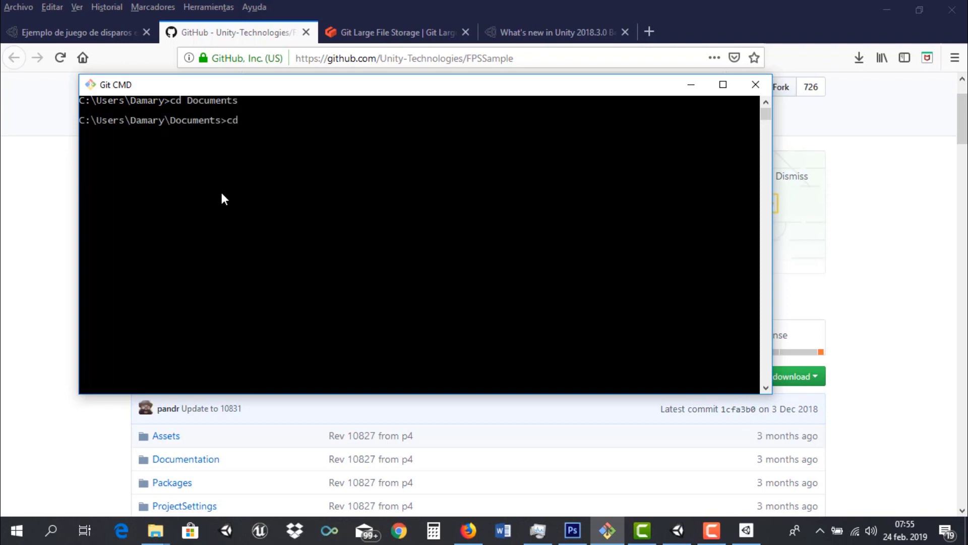
type(" FPSAMPLE")
key("Return")
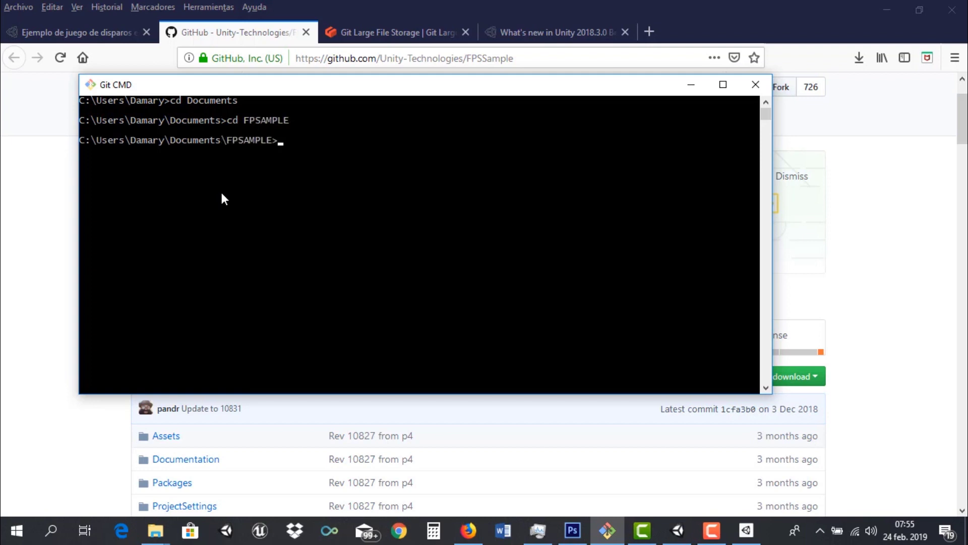
type("dir")
key("Return")
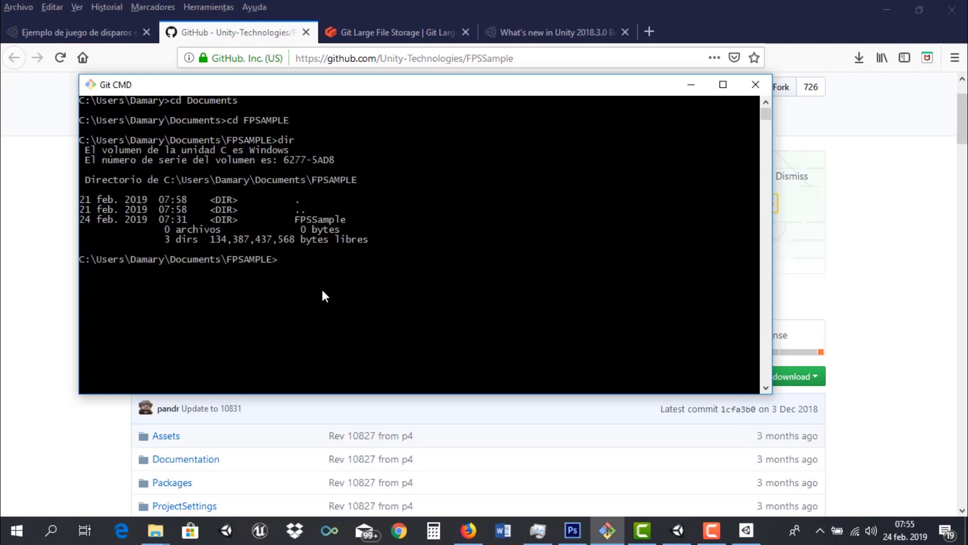
Start a 'git clone' with the pasted repository URL, then erase it without running
type("git")
type(" clone")
type("https://github.com/Unity-Technologies/FPSSample.git")
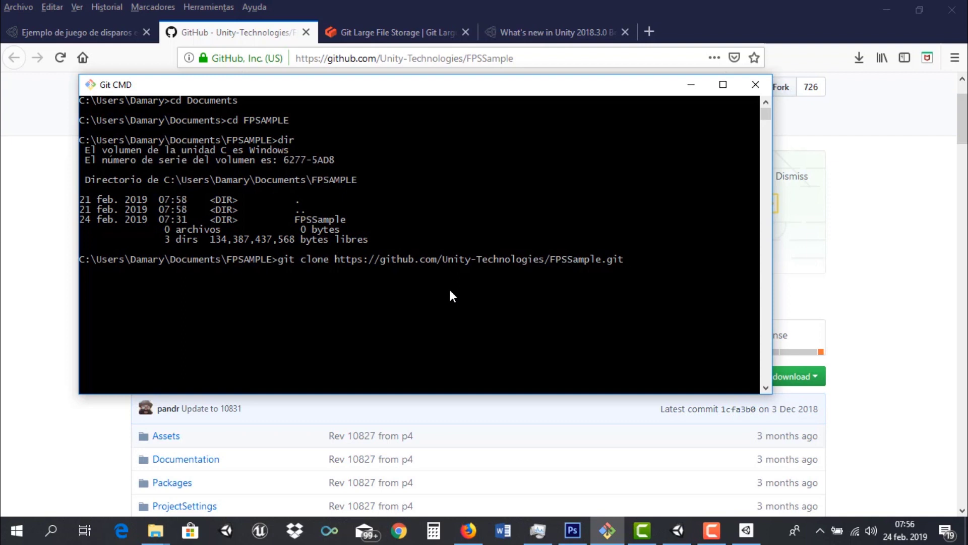
key("BackSpace")
key("BackSpace")
key("BackSpace")
key("BackSpace")
key("BackSpace")
key("BackSpace")
key("BackSpace")
key("BackSpace")
key("BackSpace")
key("BackSpace")
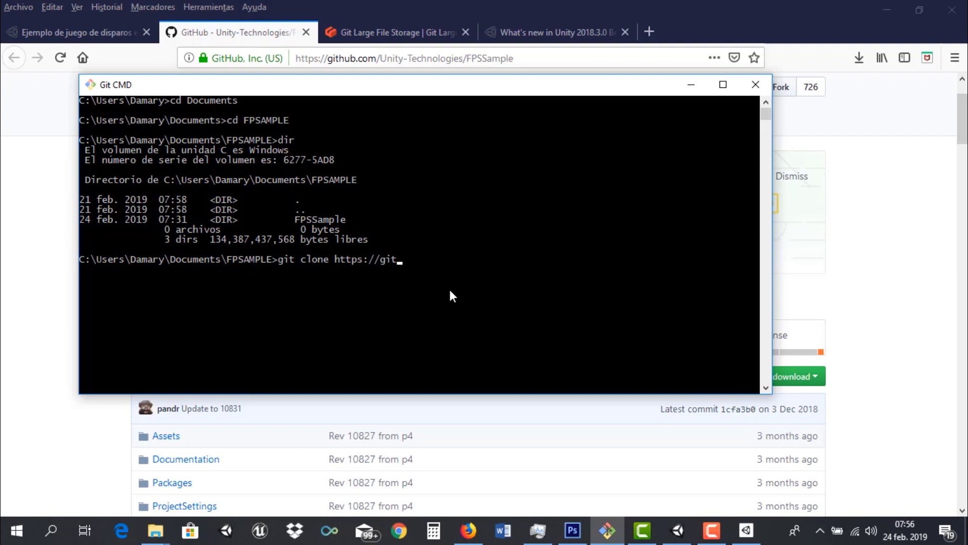
key("BackSpace")
key("BackSpace")
key("BackSpace")
key("BackSpace")
key("BackSpace")
key("BackSpace")
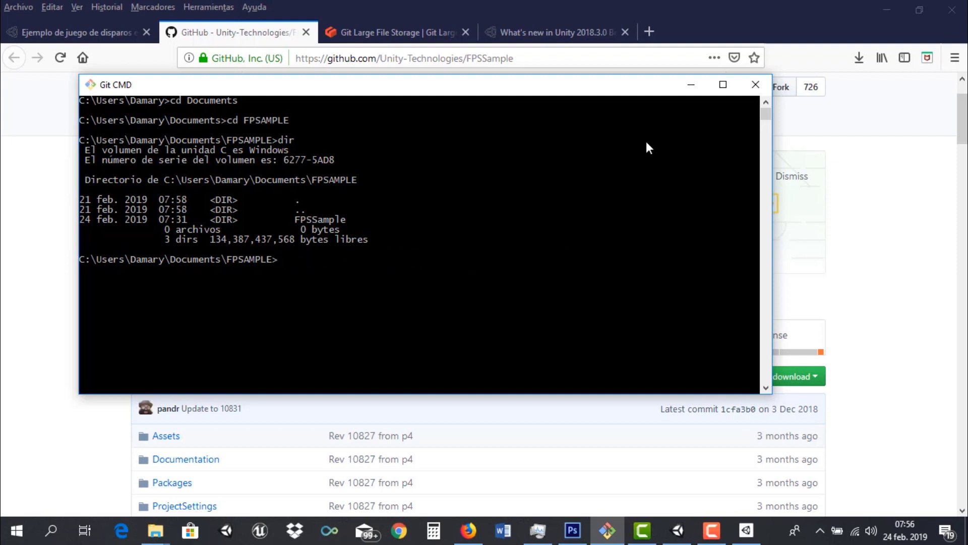
Minimize Git CMD and browse File Explorer to Documents\FPSAMPLE, selecting the FPSSample folder
left_click(688, 88)
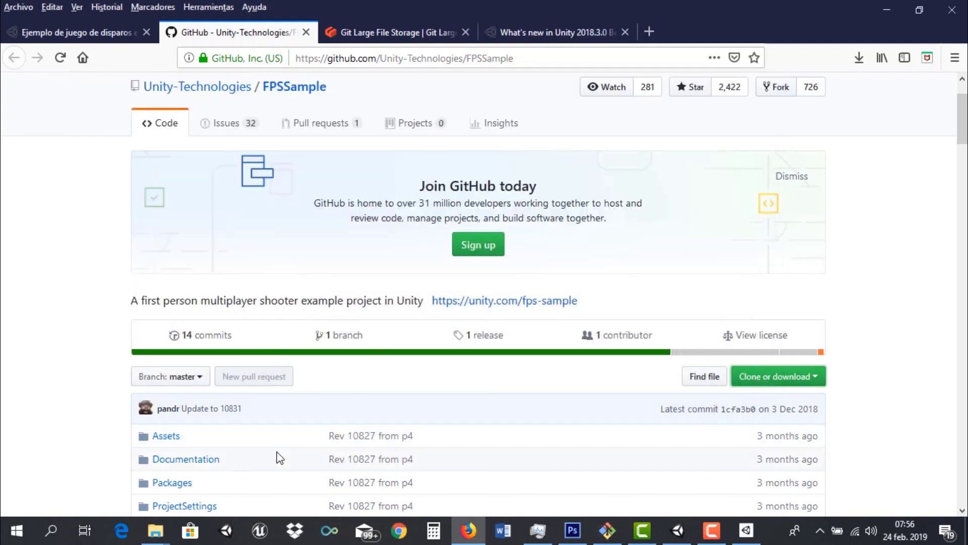
mouse_move(155, 530)
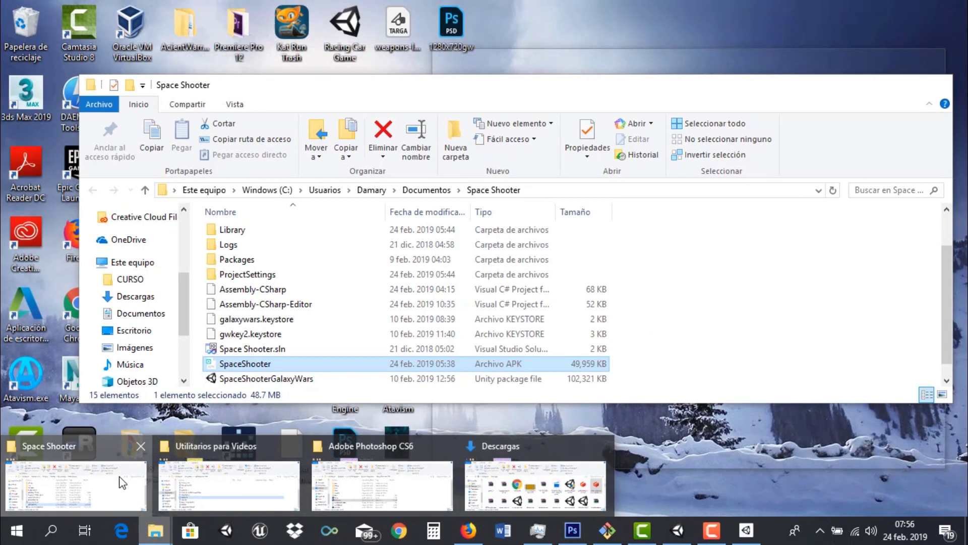
left_click(121, 482)
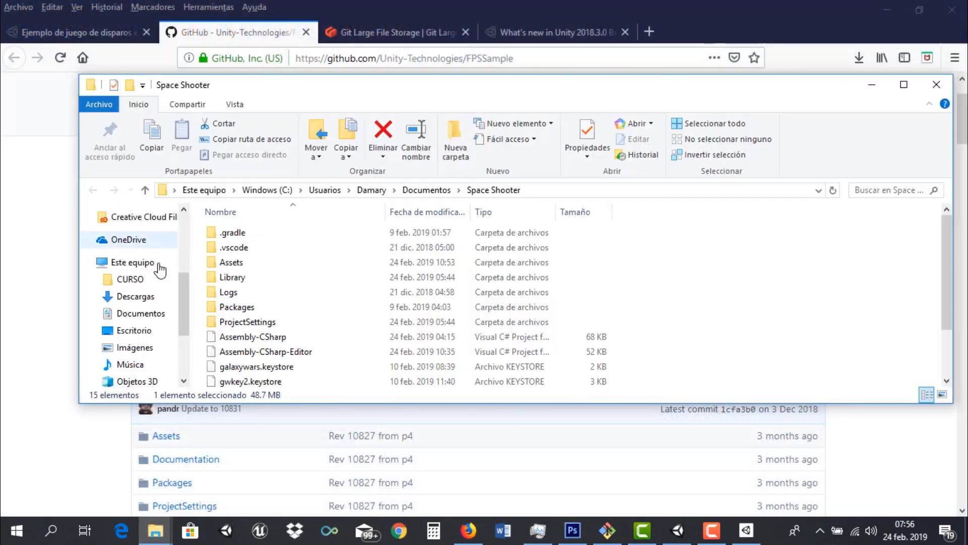
left_click(137, 313)
scroll(293, 318, "down", 4)
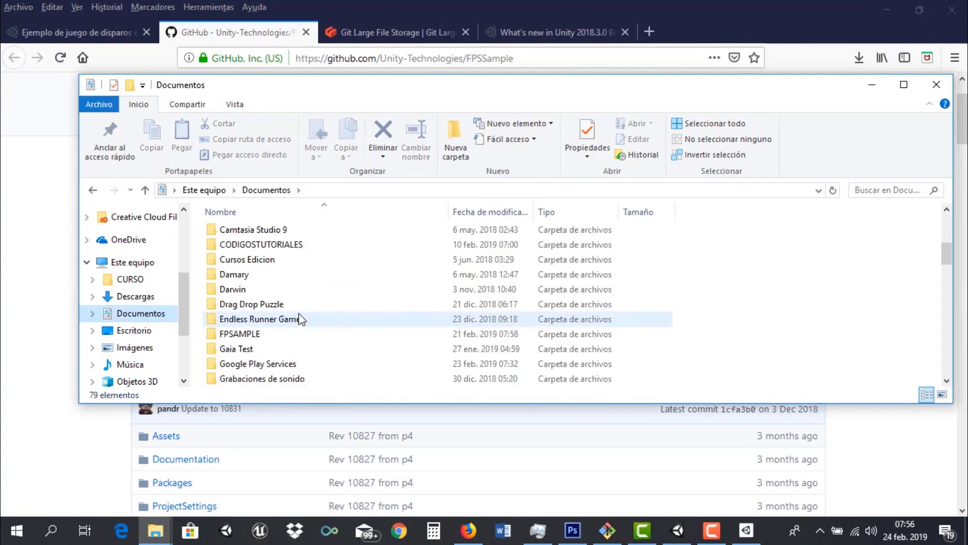
scroll(279, 335, "down", 1)
scroll(279, 335, "down", 1)
double_click(256, 250)
left_click(250, 235)
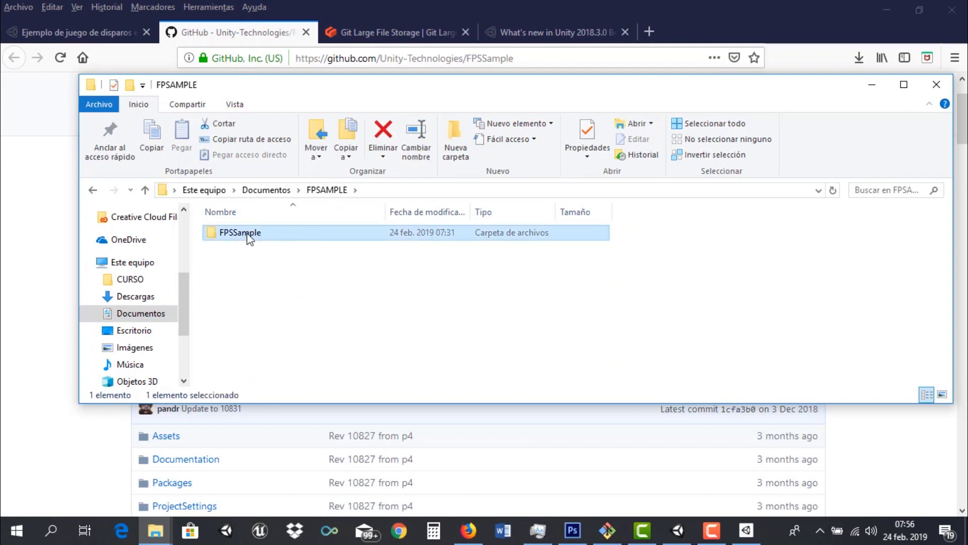
left_click(246, 232)
right_click(245, 232)
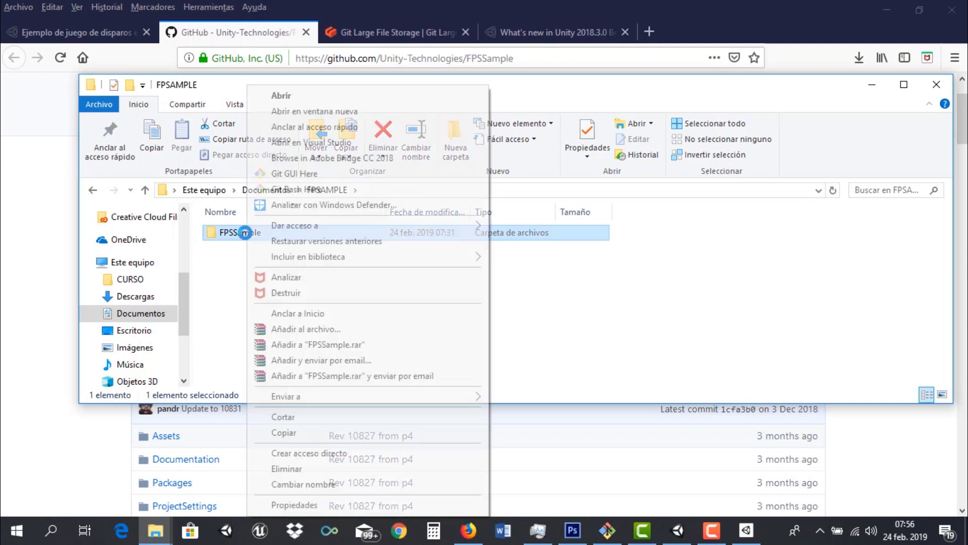
left_click(289, 505)
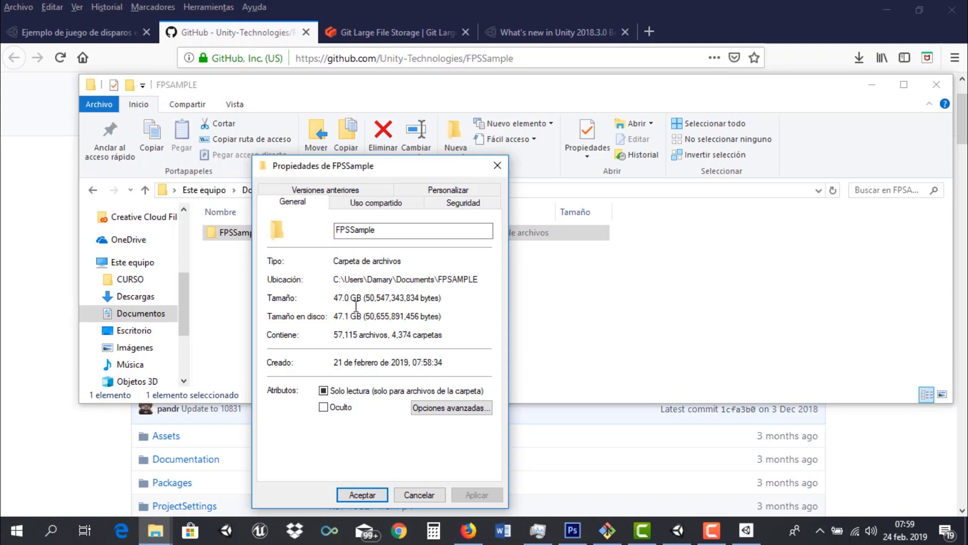
left_click(502, 165)
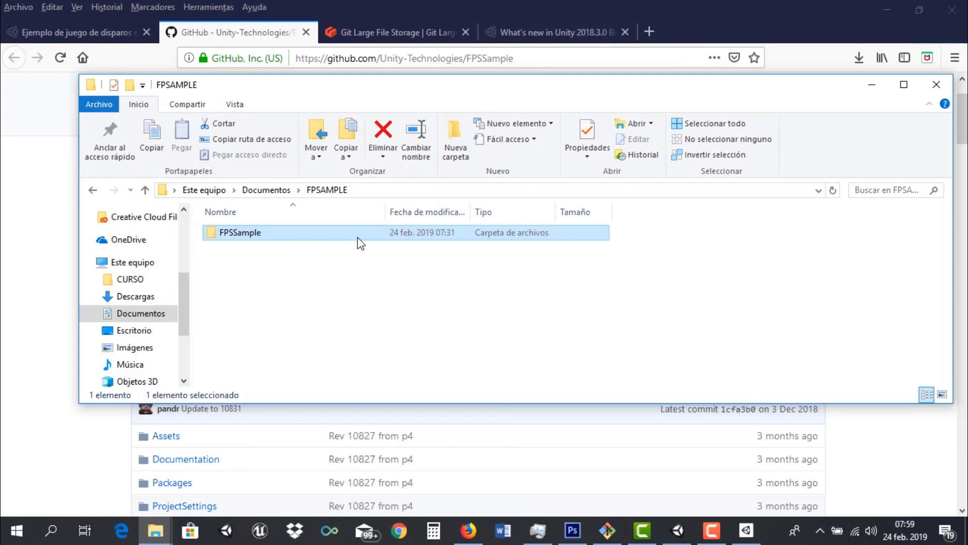
Bring Unity forward and use File > Open Project to list FPSSample, cancelling the folder picker
left_click(680, 539)
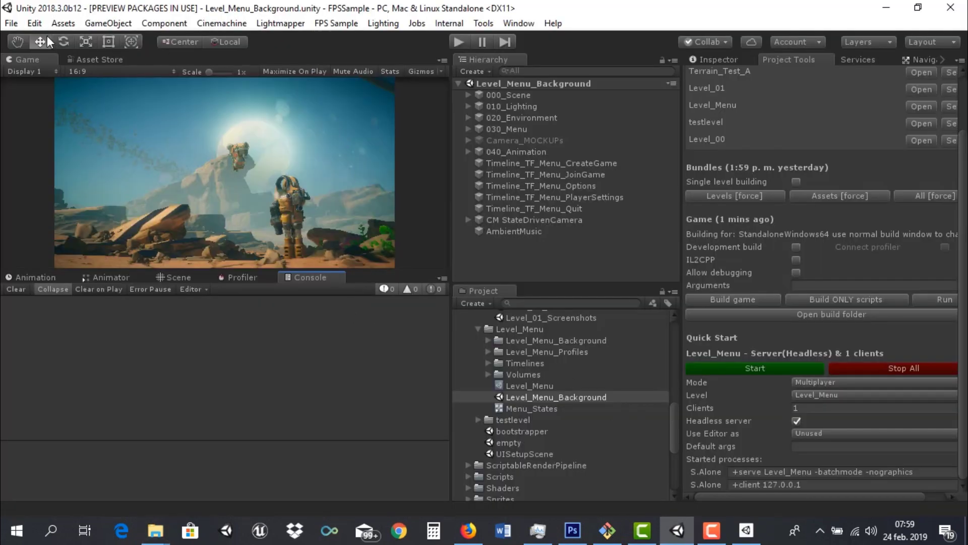
left_click(12, 24)
left_click(108, 23)
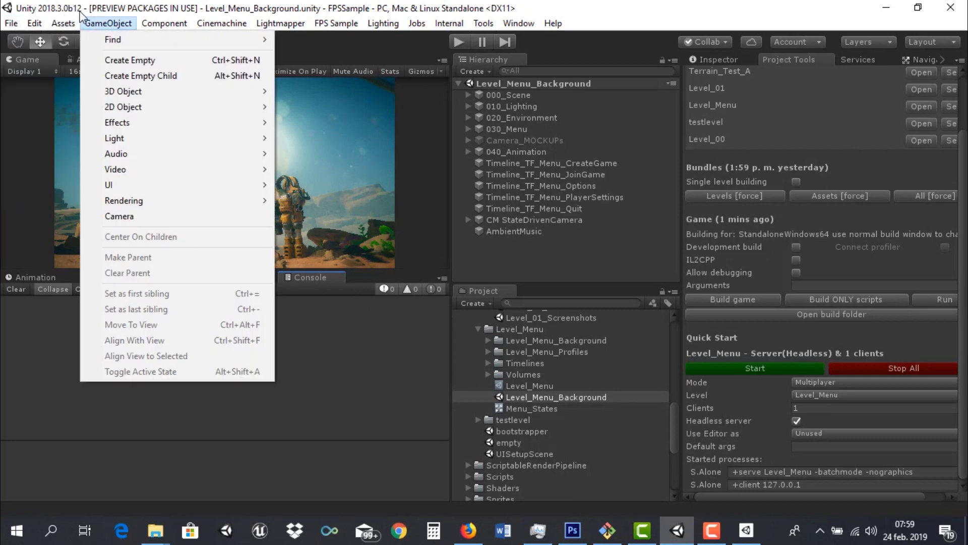
left_click(15, 24)
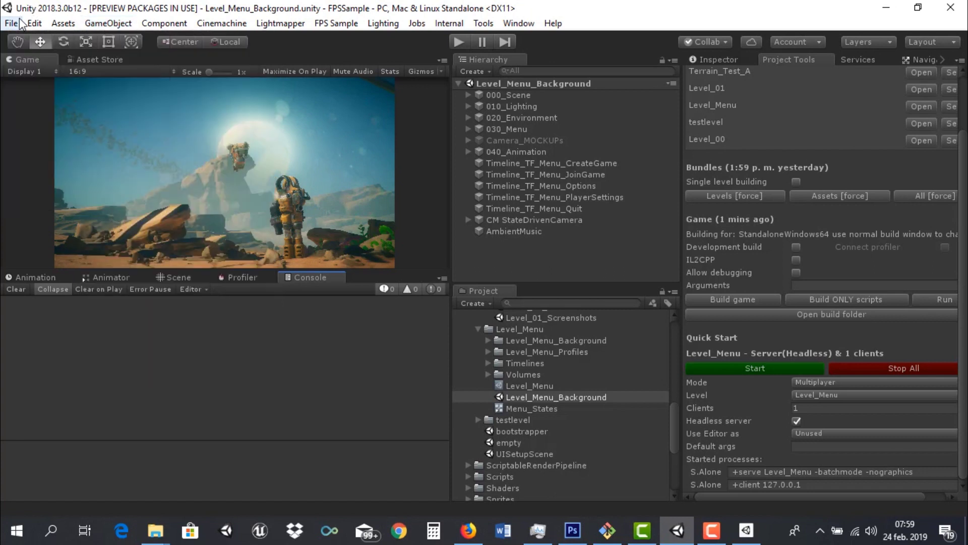
left_click(18, 24)
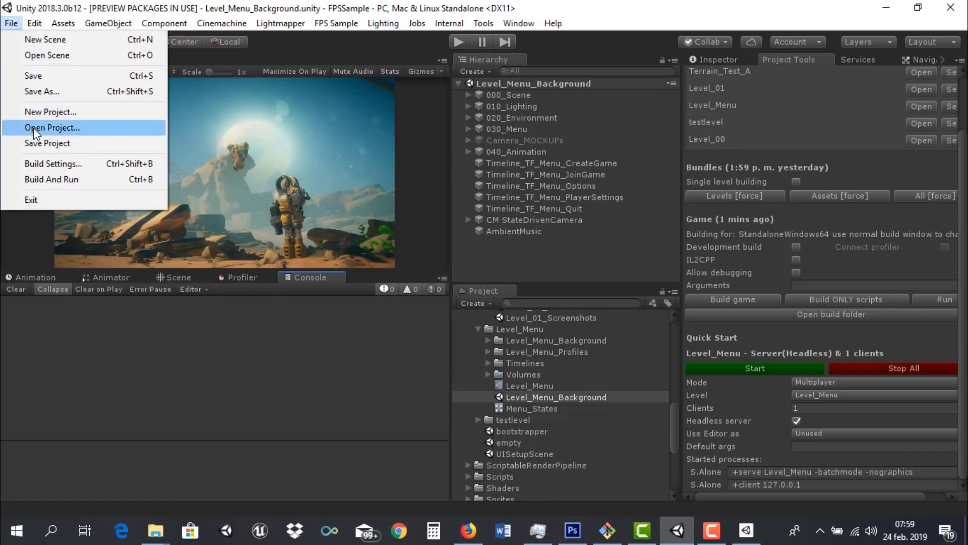
left_click(34, 129)
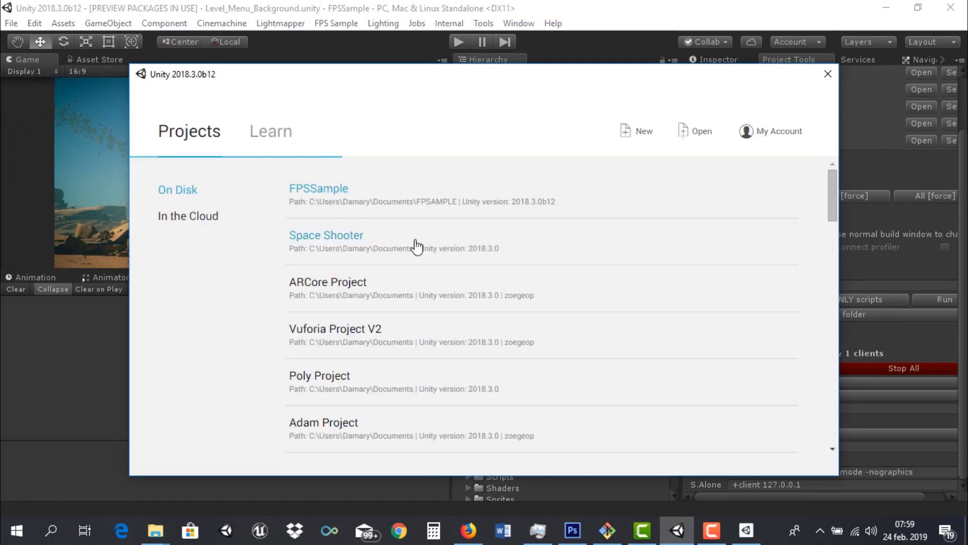
left_click(697, 137)
left_click(284, 185)
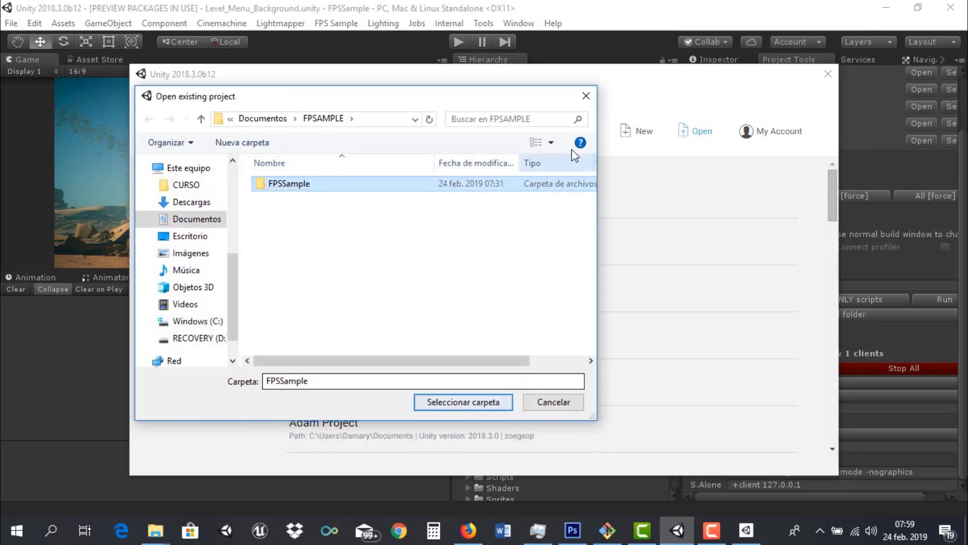
left_click(586, 98)
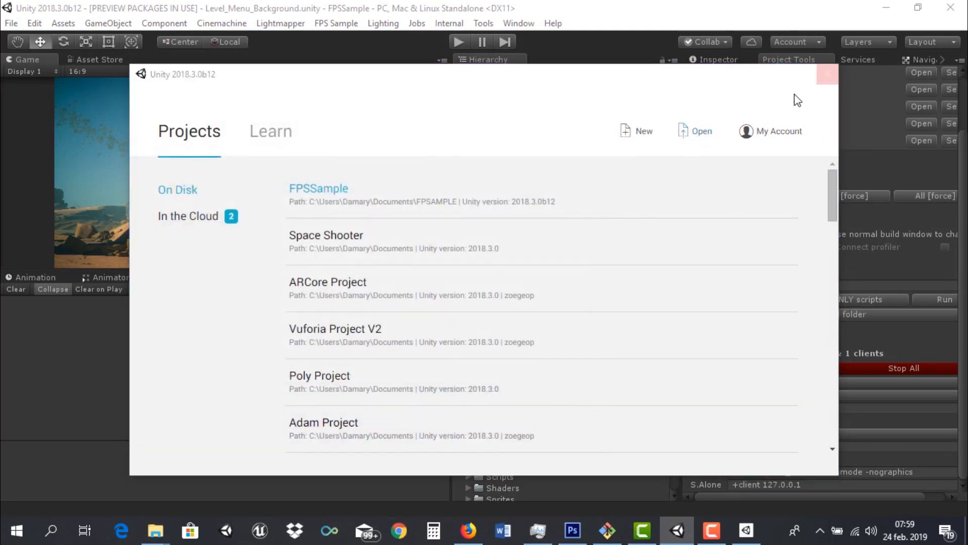
Close the Unity projects window to return to the FPSSample editor
left_click(828, 73)
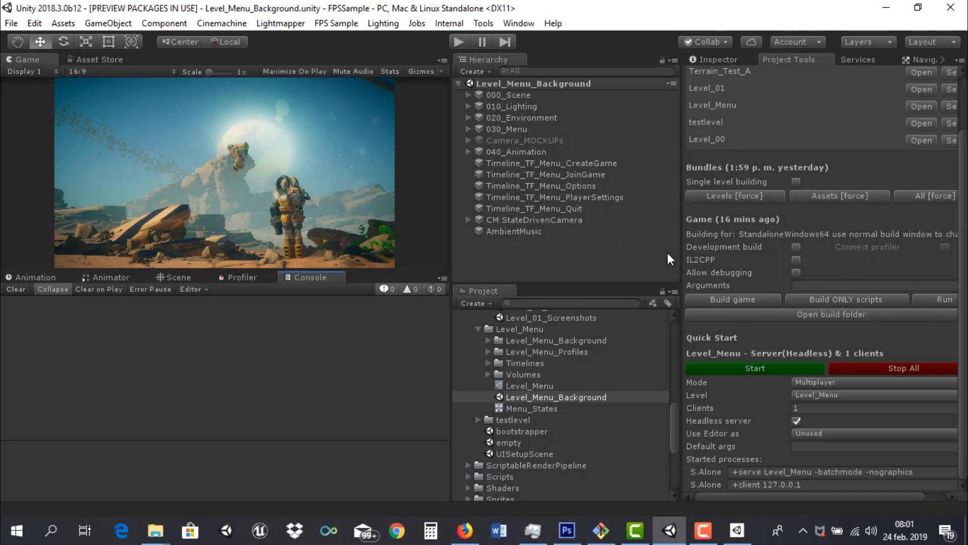
Set Quick Start's Level to Level_00 and leave Use Editor as Unused
left_click(850, 395)
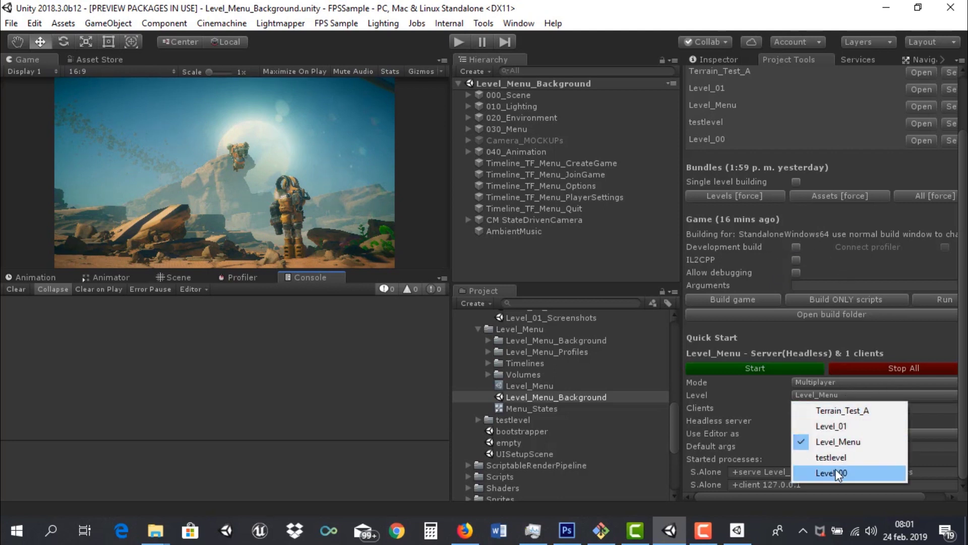
left_click(836, 473)
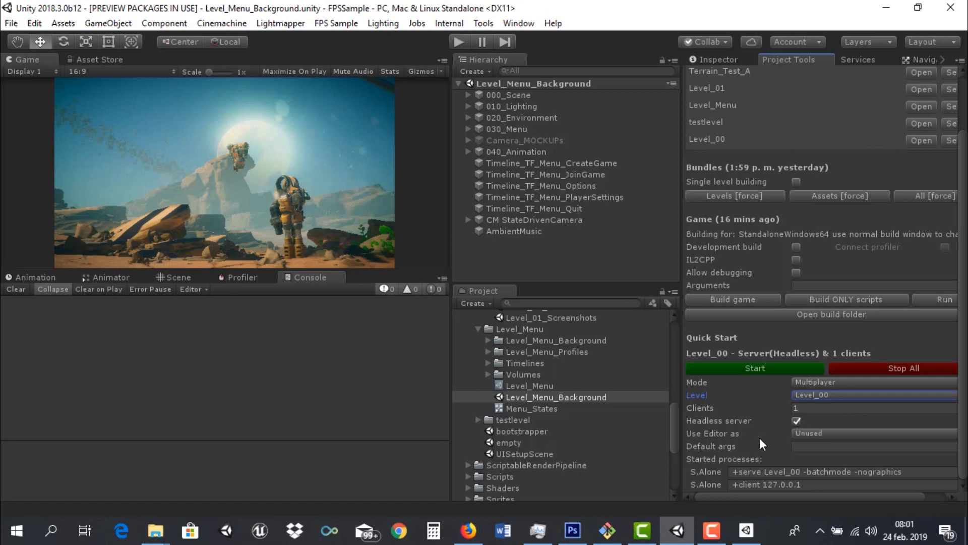
left_click(818, 434)
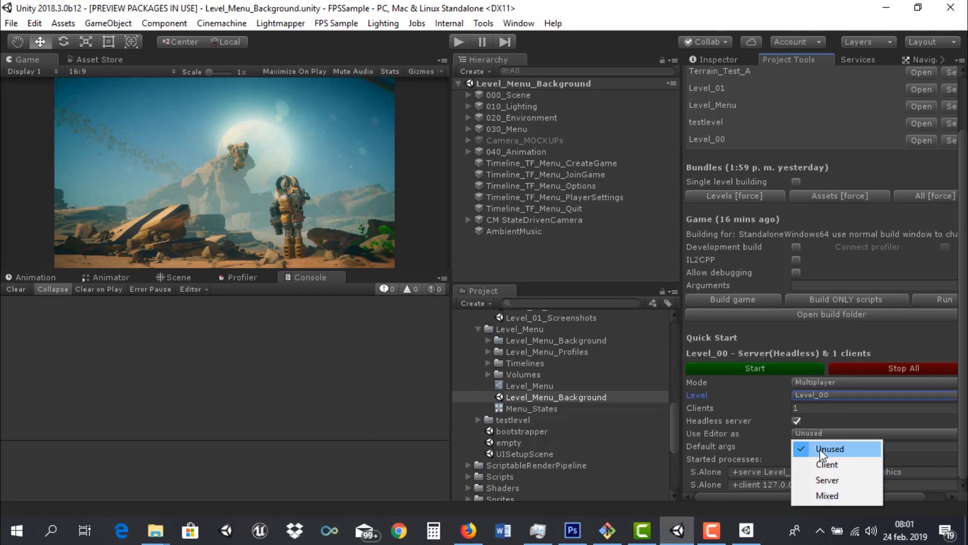
left_click(744, 426)
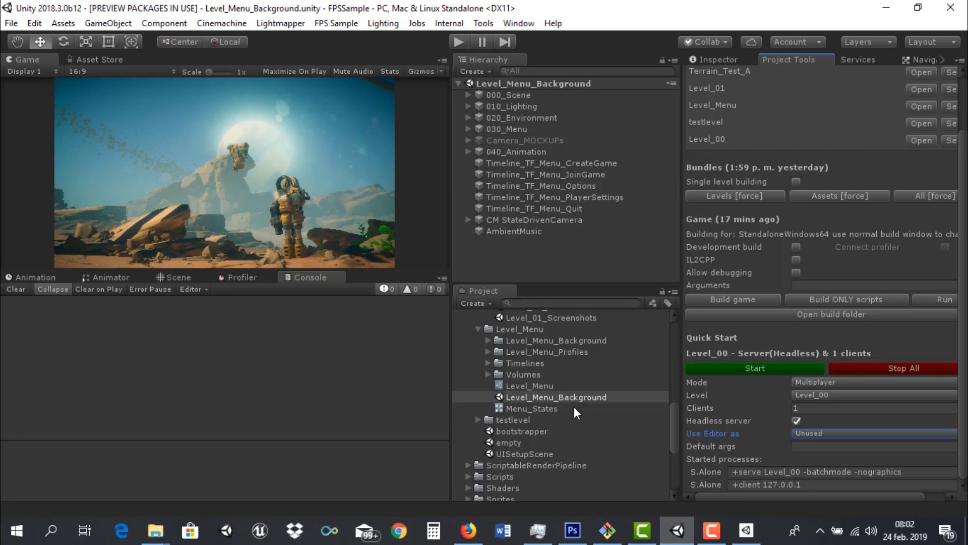
scroll(519, 374, "up", 5)
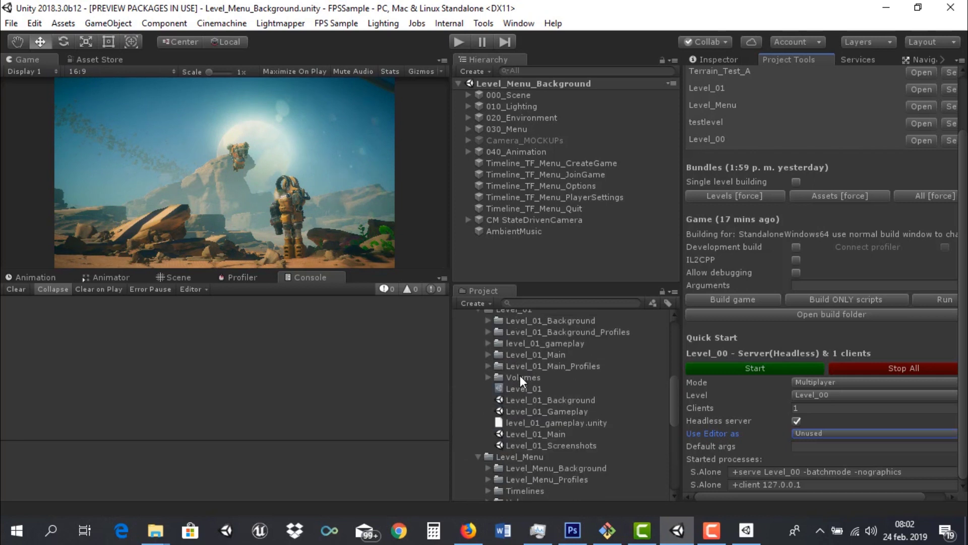
scroll(520, 375, "up", 3)
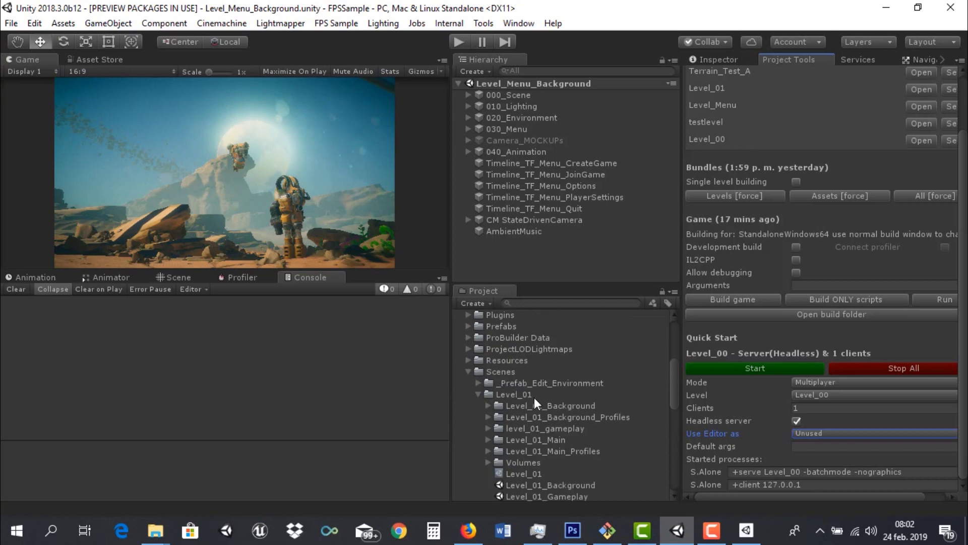
scroll(520, 423, "down", 4)
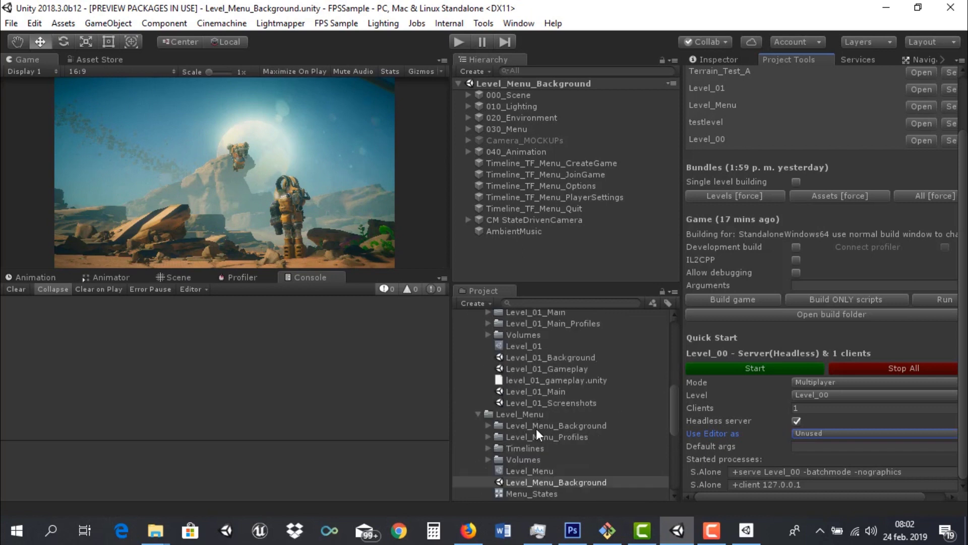
scroll(537, 429, "down", 3)
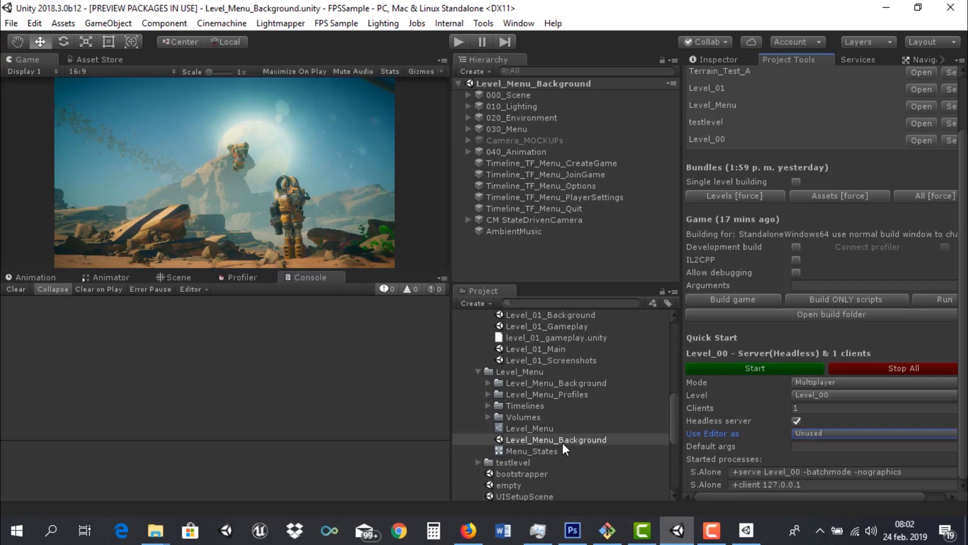
Enter Play mode with Ctrl+P and move through the FPS Sample menu to CREATE GAME
key("ctrl+p")
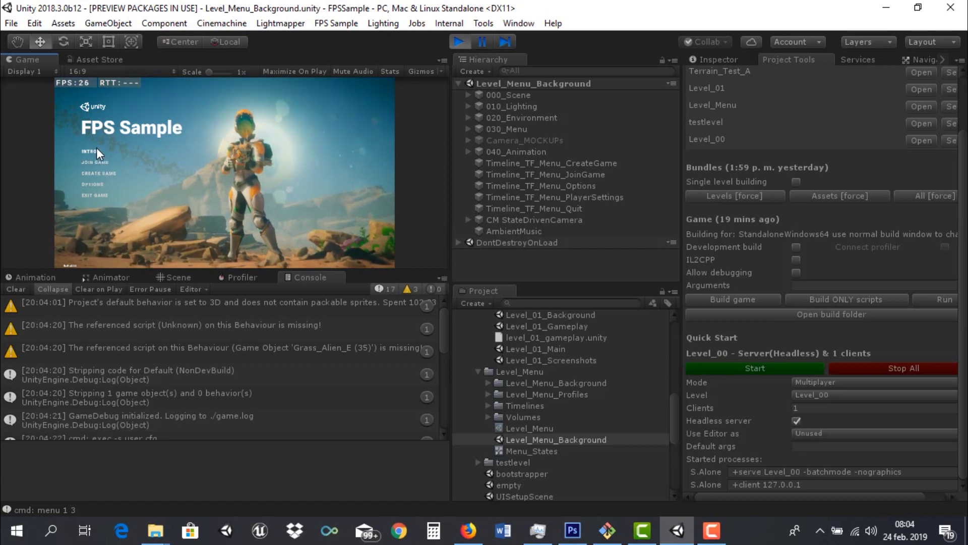
left_click(95, 184)
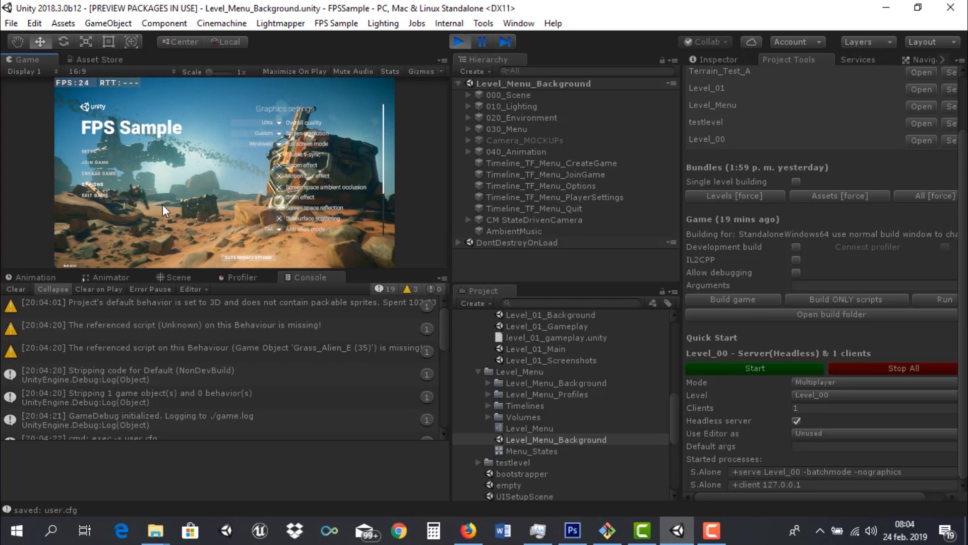
left_click(94, 160)
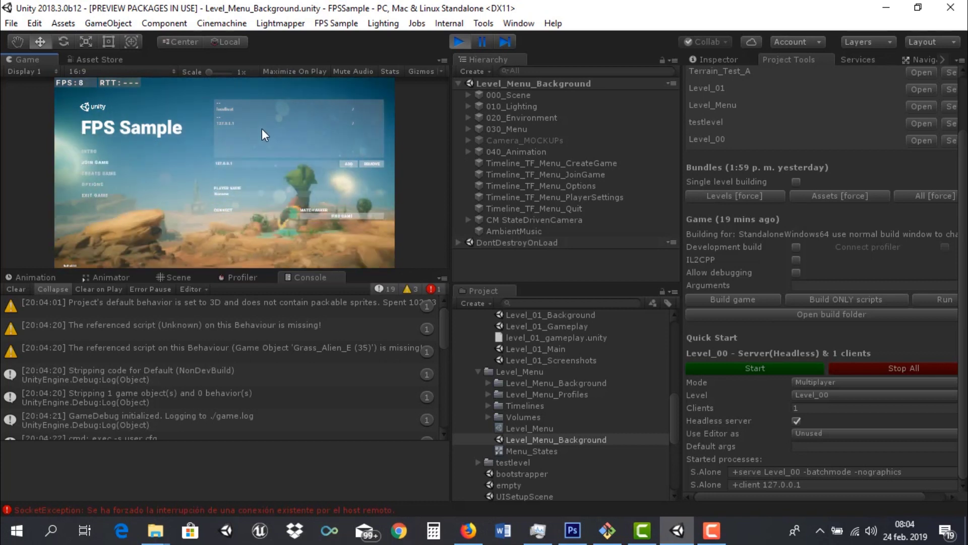
left_click(101, 173)
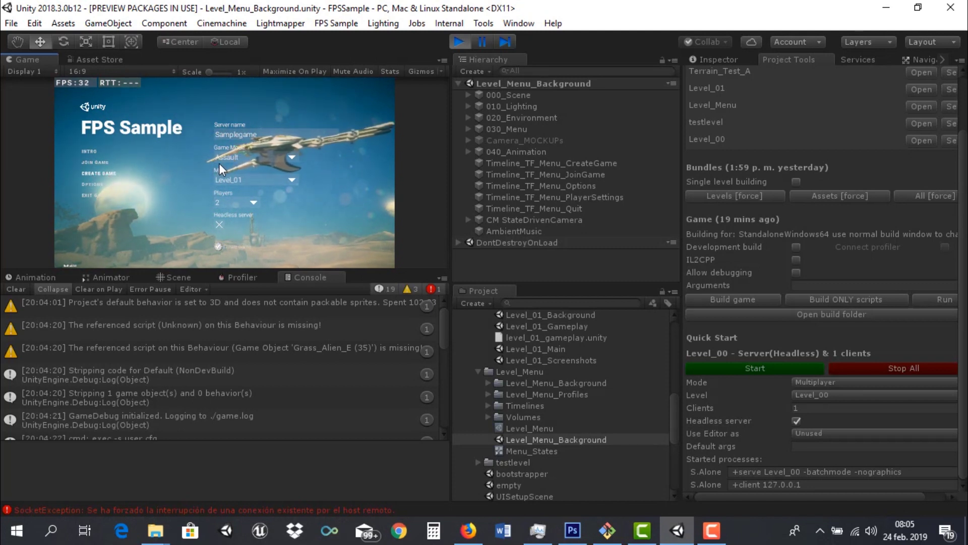
Keep Assault game mode, set the map to Level_01, and untick Headless server
left_click(282, 157)
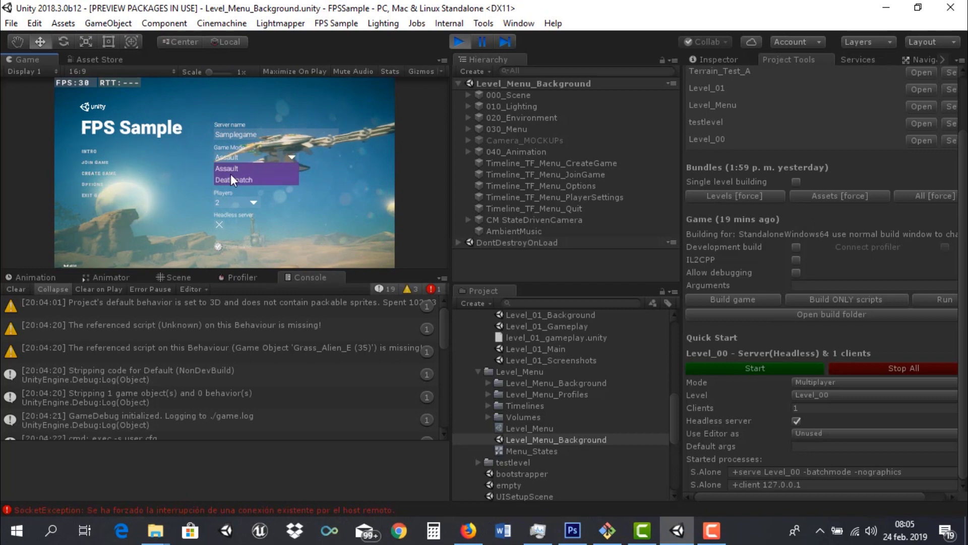
left_click(336, 170)
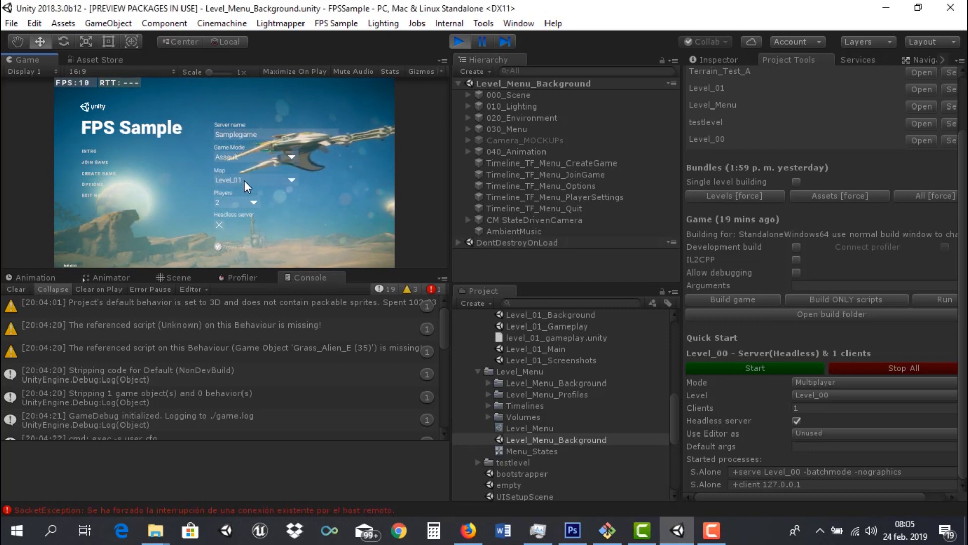
left_click(244, 180)
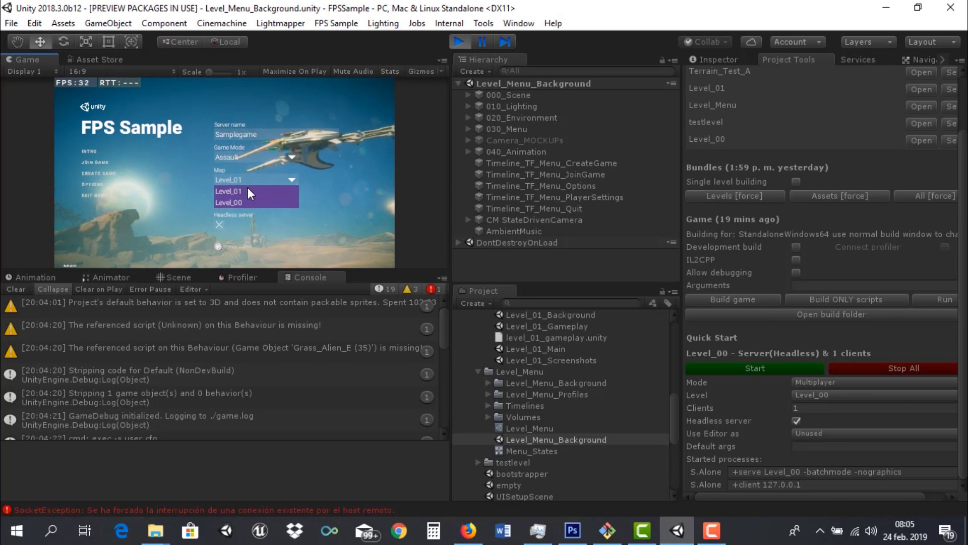
left_click(220, 202)
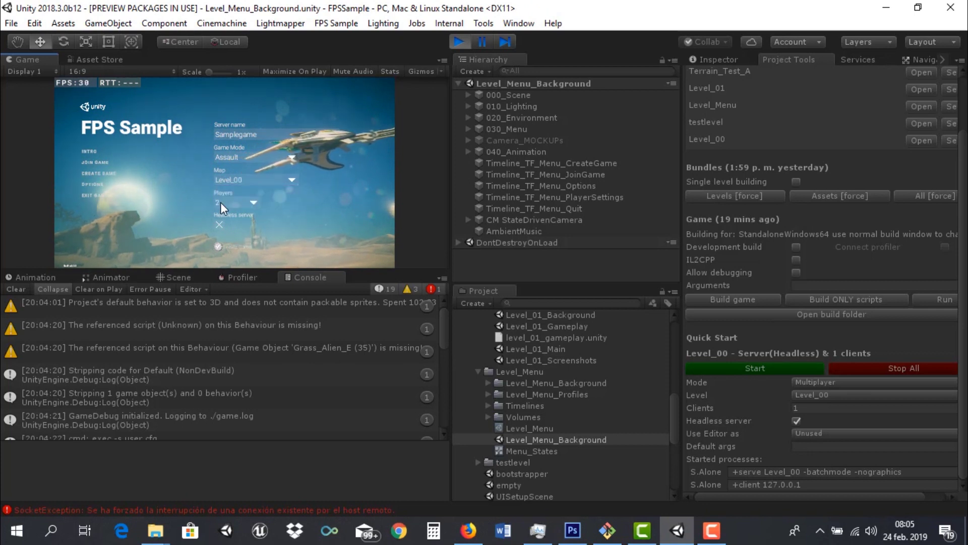
left_click(218, 225)
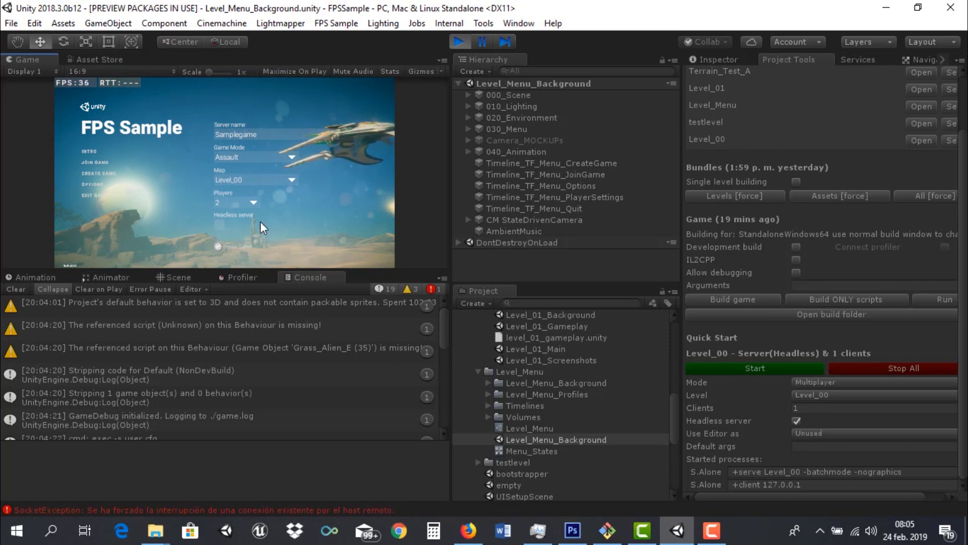
left_click(257, 184)
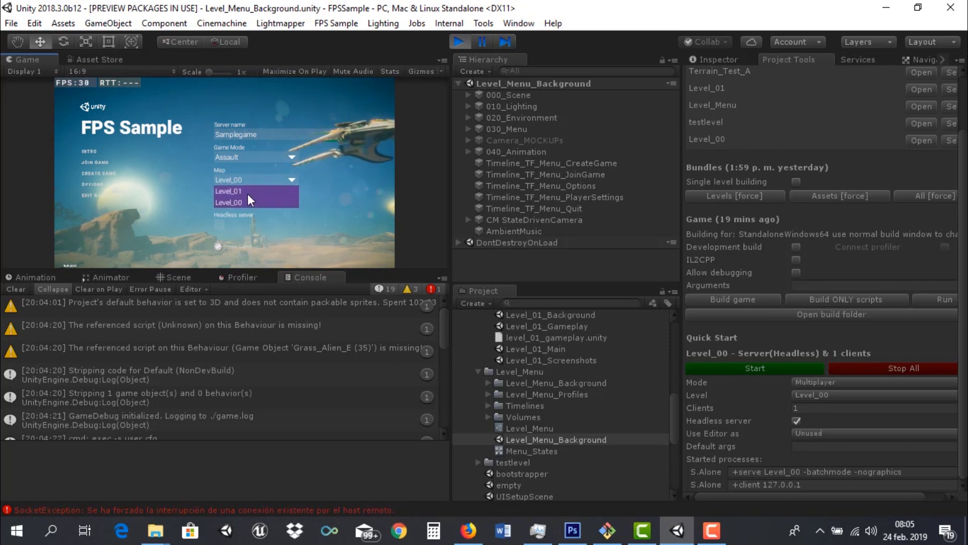
left_click(237, 189)
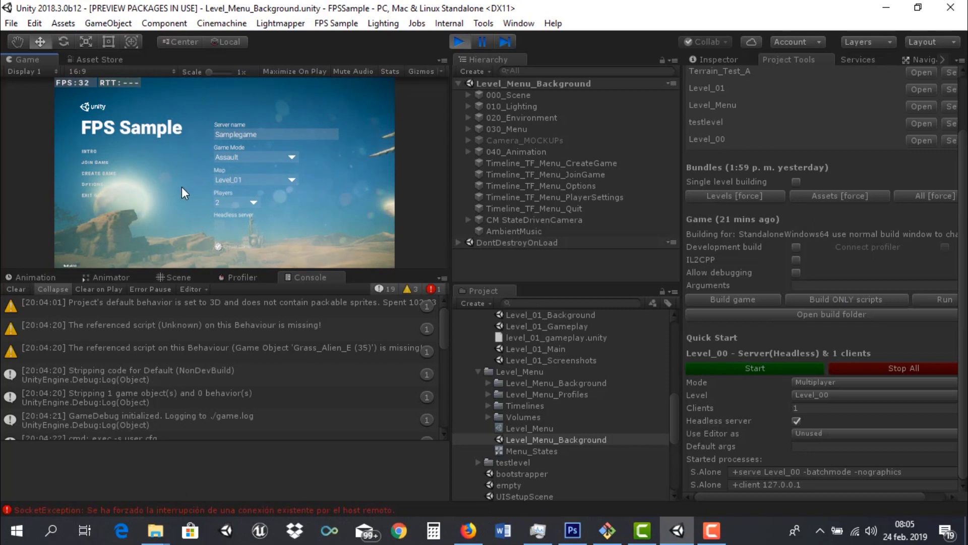
Replace the Join Game server entries (localhost, 127.0.0.1) with a single 127.0.0.1
left_click(95, 162)
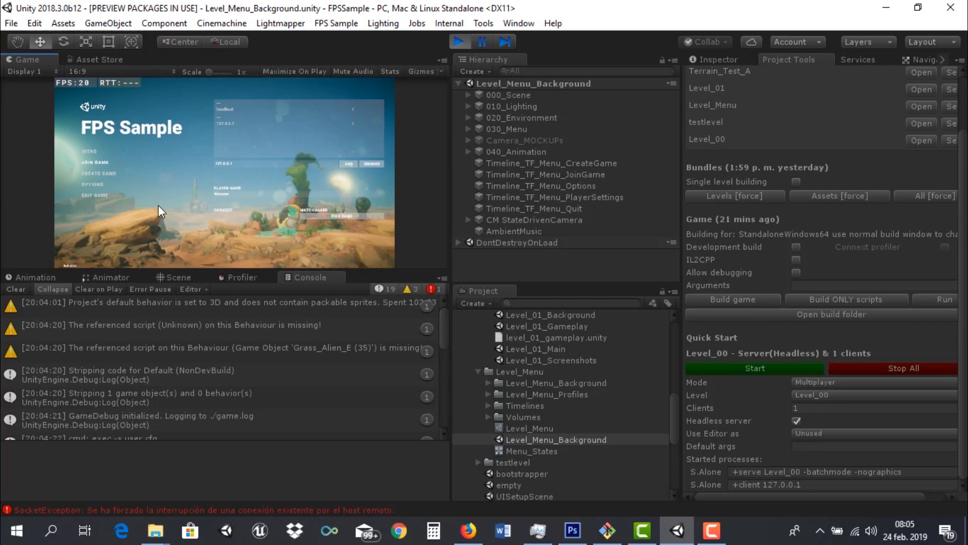
left_click(227, 108)
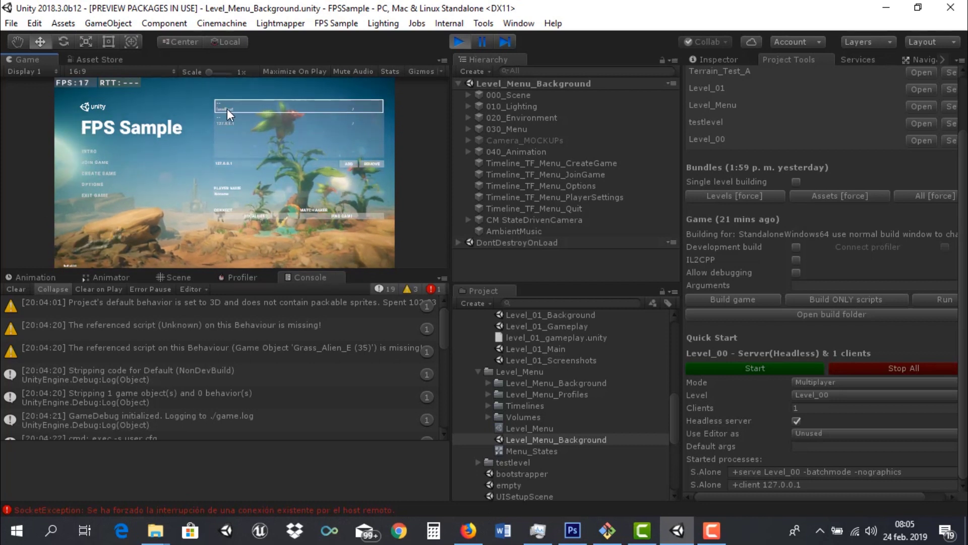
left_click(375, 163)
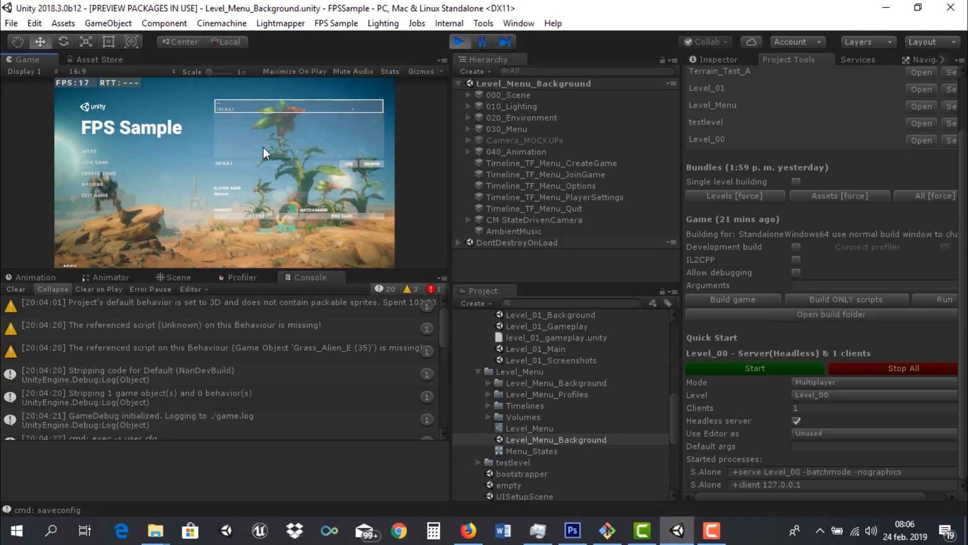
left_click(374, 164)
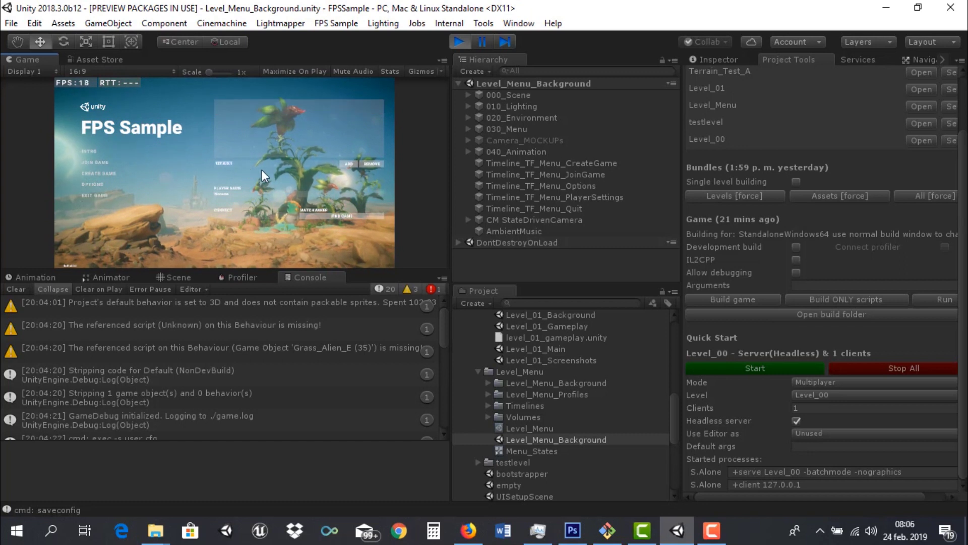
left_click(349, 165)
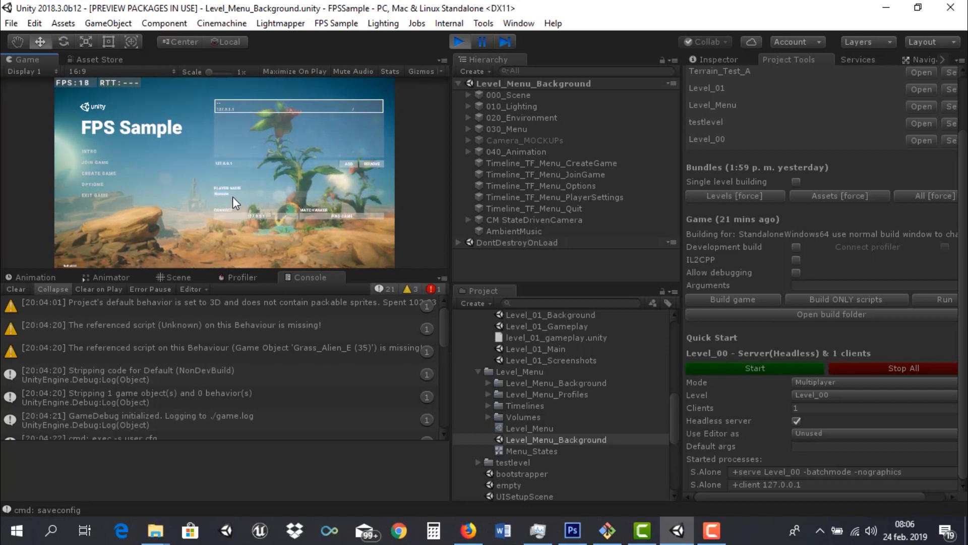
Try connecting to 127.0.0.1, then exit the game and stop Play mode
left_click(259, 215)
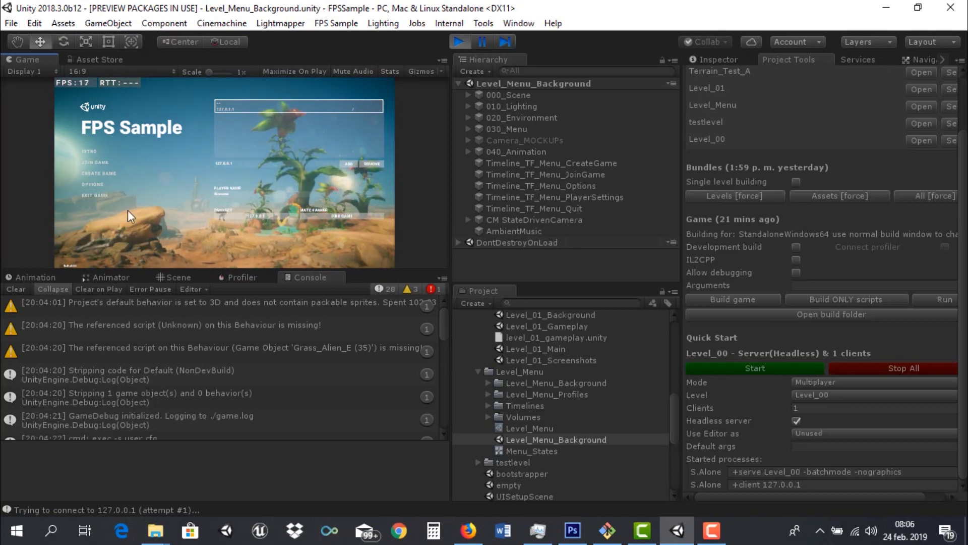
left_click(91, 195)
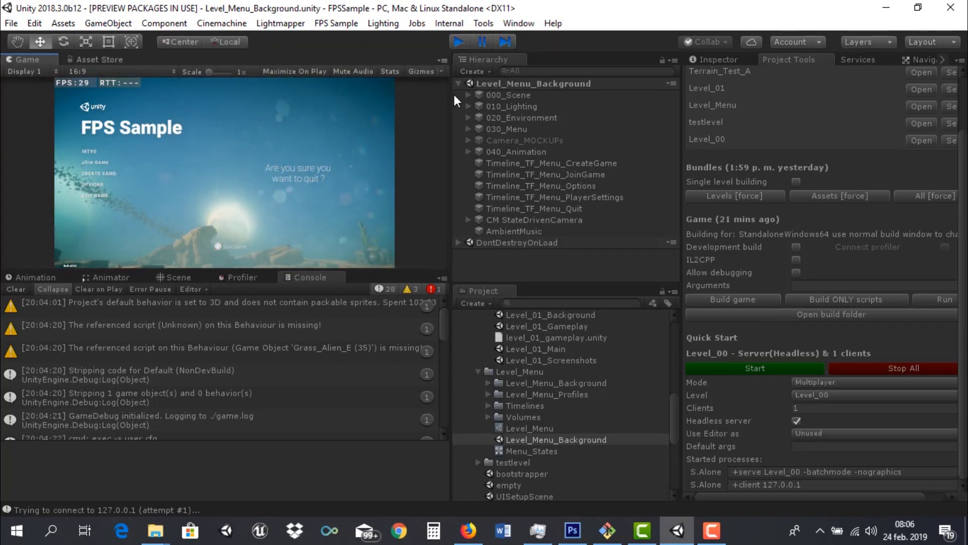
key("ctrl+p")
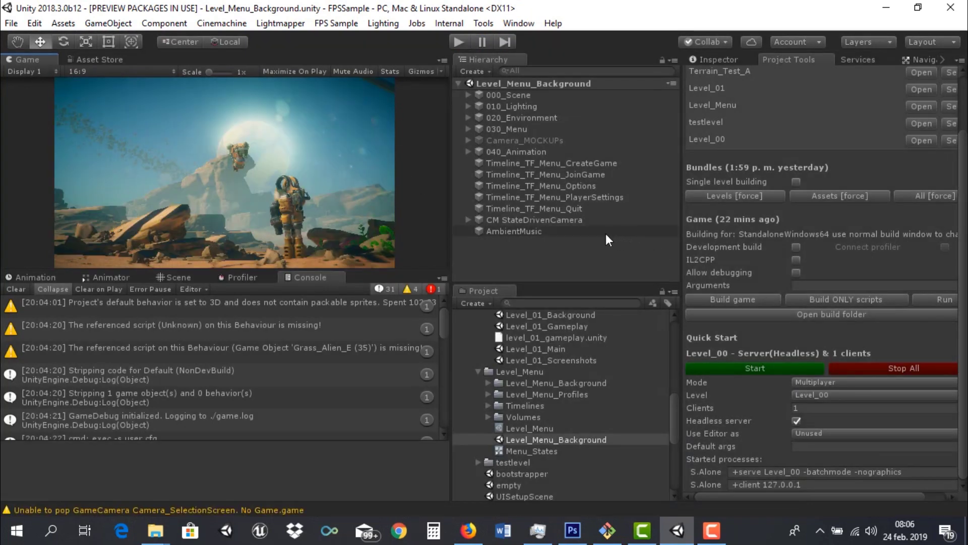
left_click(836, 397)
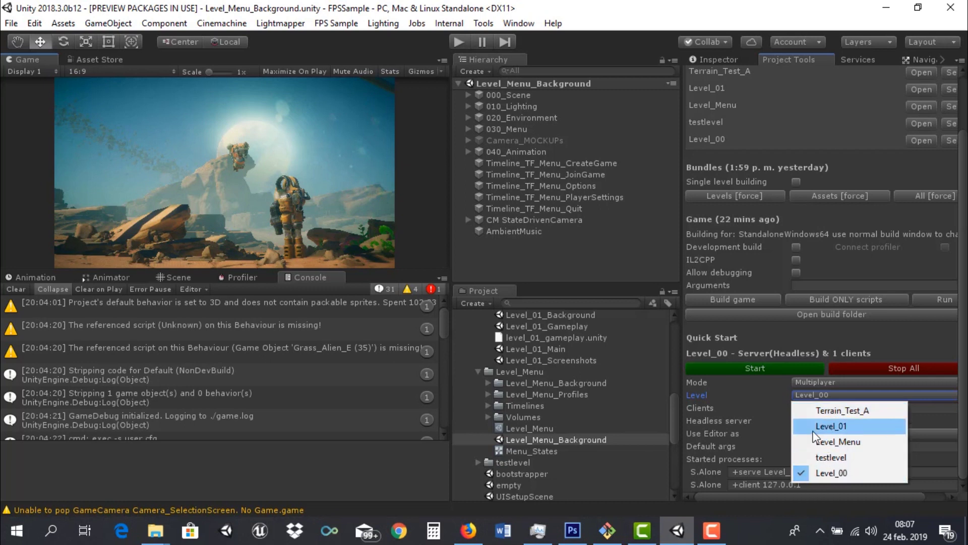
left_click(824, 474)
Start the Level_00 server and client from Quick Start and move the server console aside
left_click(739, 366)
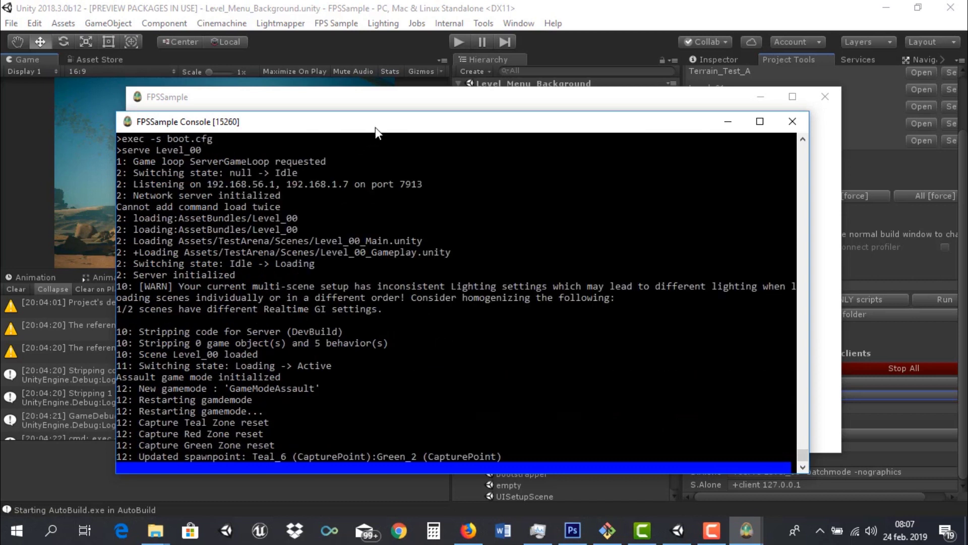
left_click_drag(376, 127, 294, 123)
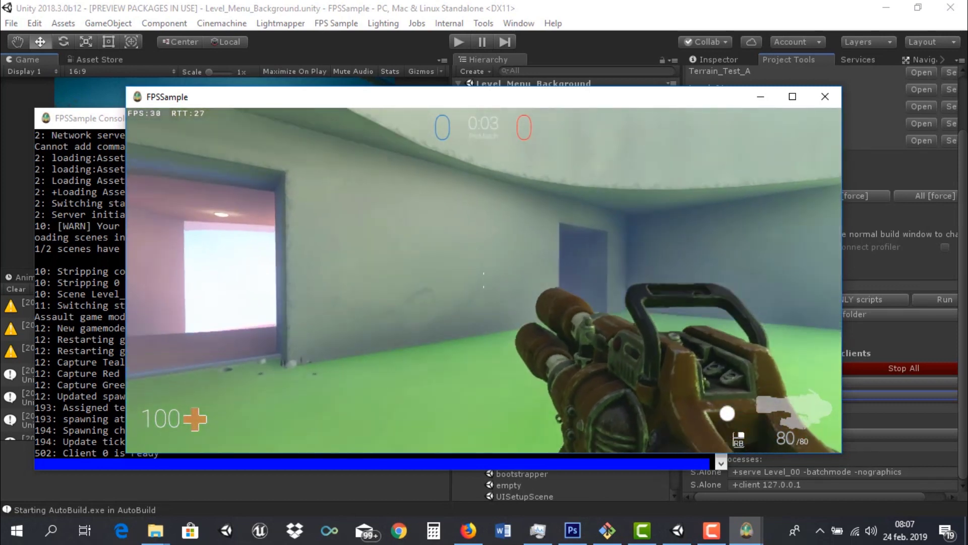
Fire the weapon, walk past the circular platform, shoot at the building and use the secondary ability
left_click(483, 280)
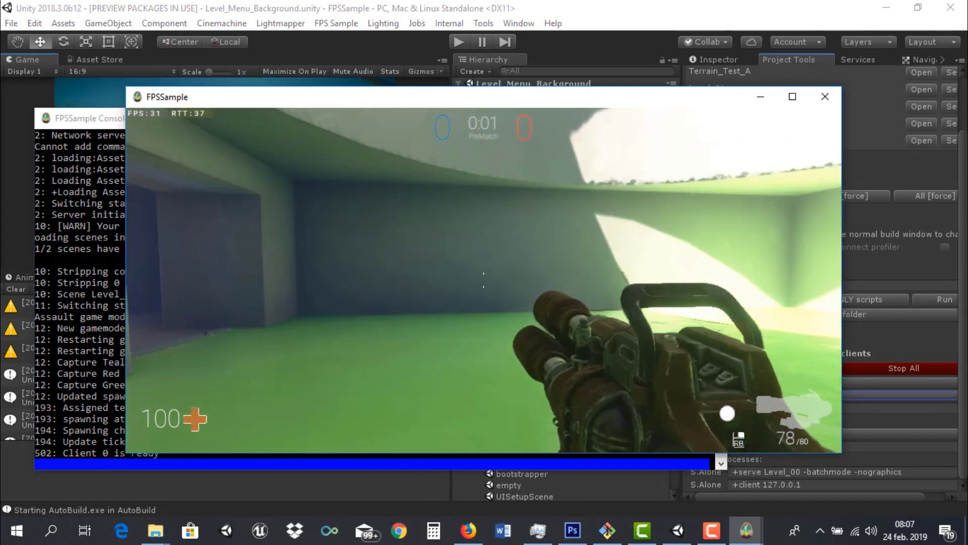
left_click(483, 279)
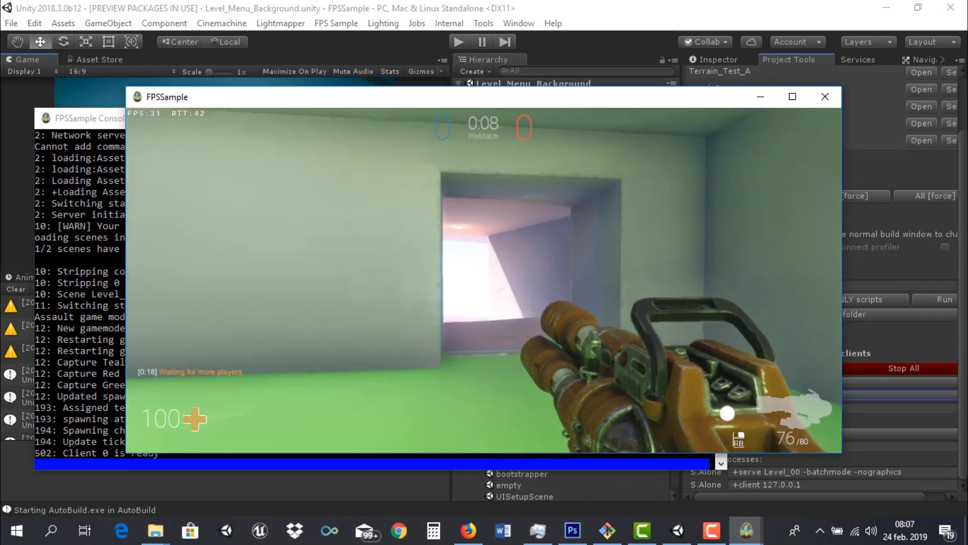
left_click(483, 280)
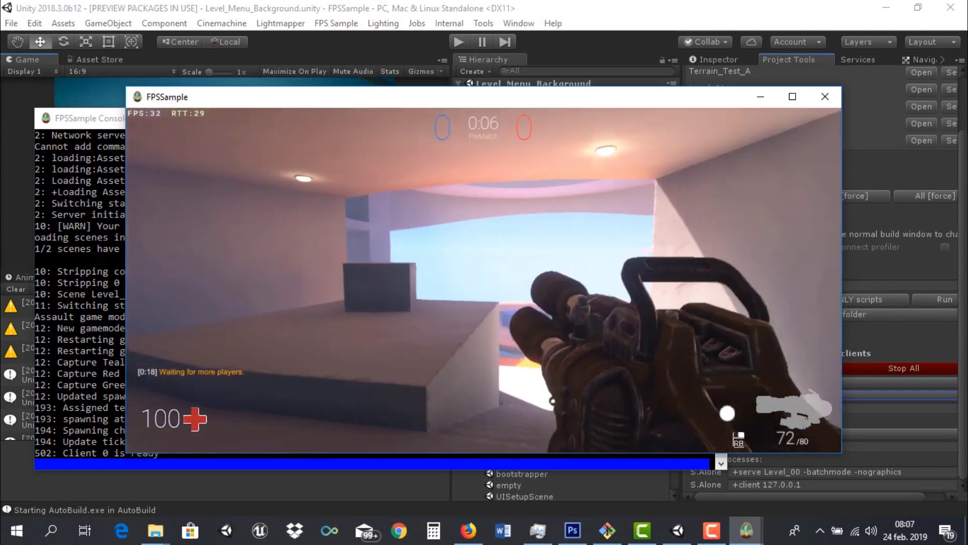
key("w")
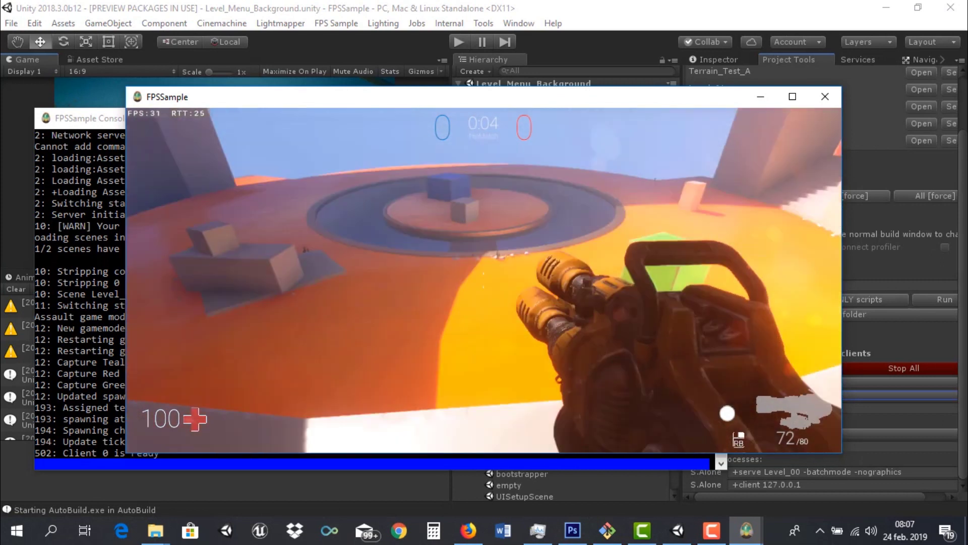
key("w")
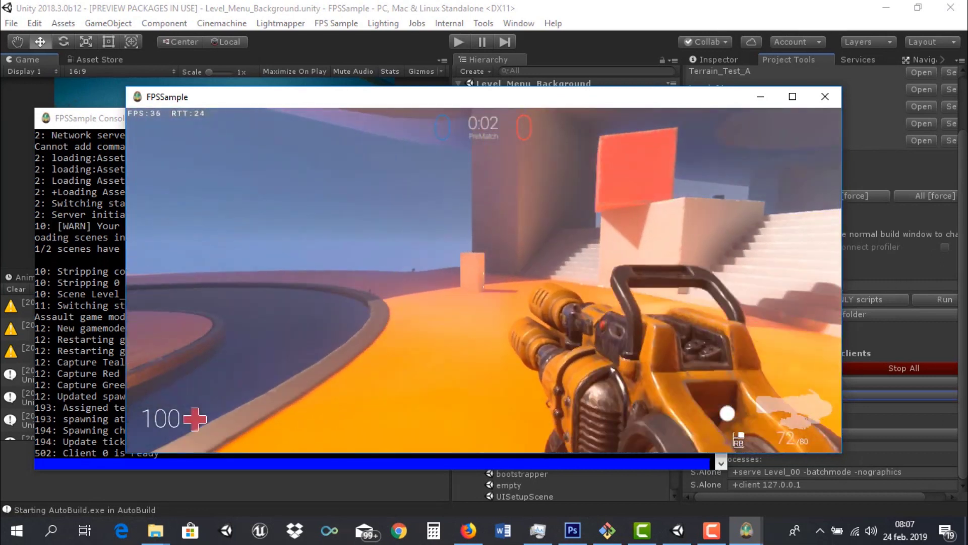
left_click(484, 280)
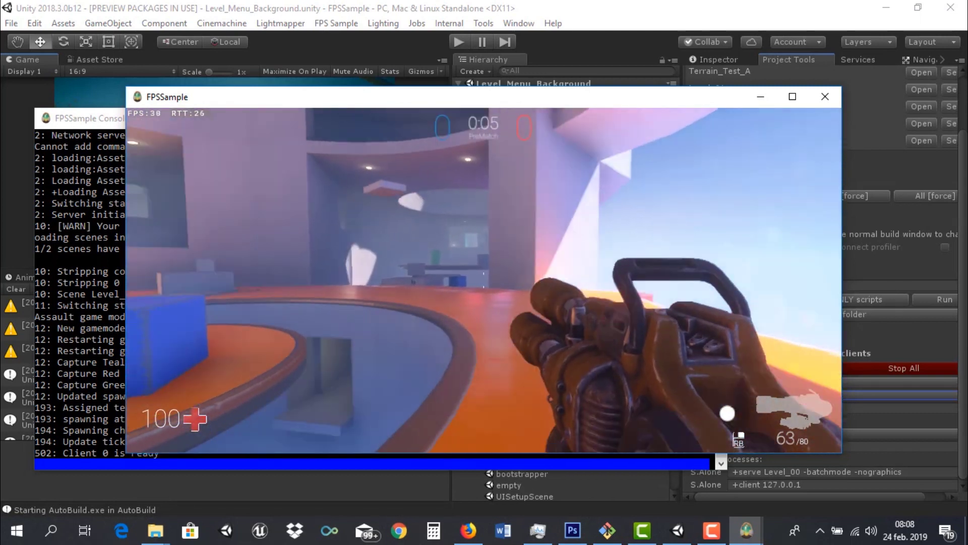
left_click(483, 280)
left_click(483, 280)
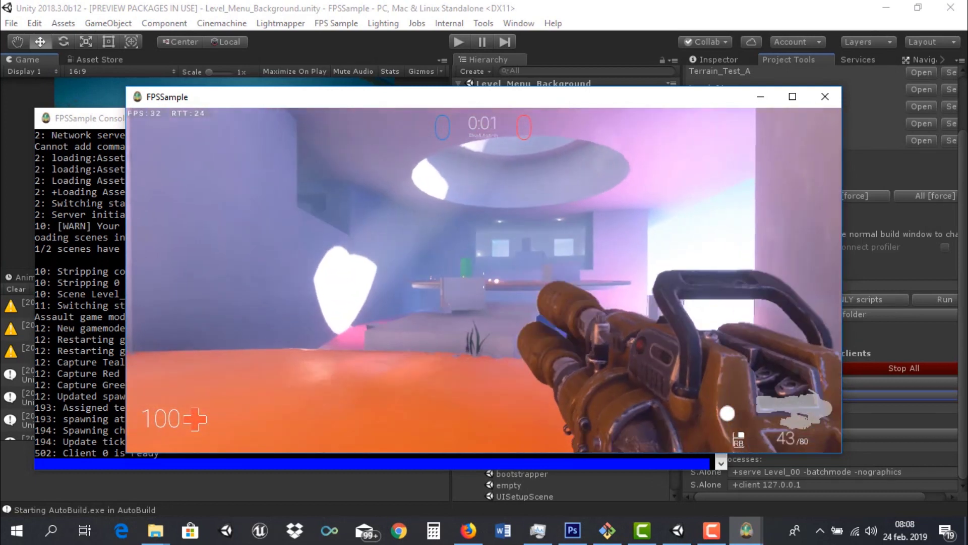
left_click(484, 280)
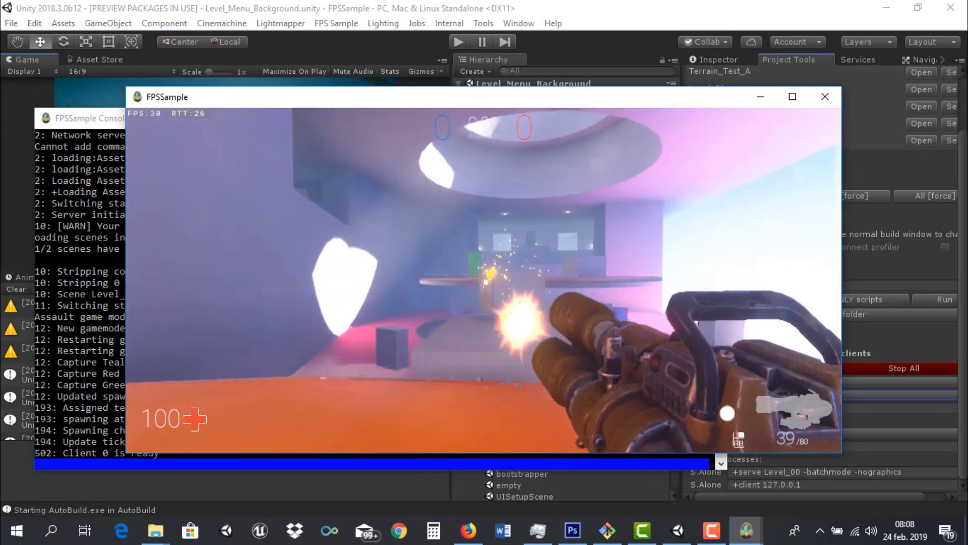
left_click(483, 279)
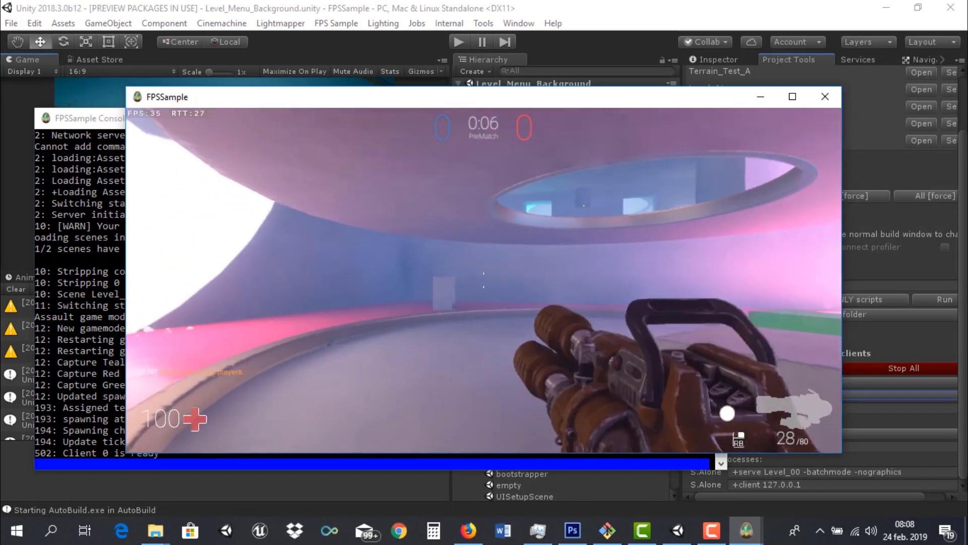
right_click(484, 280)
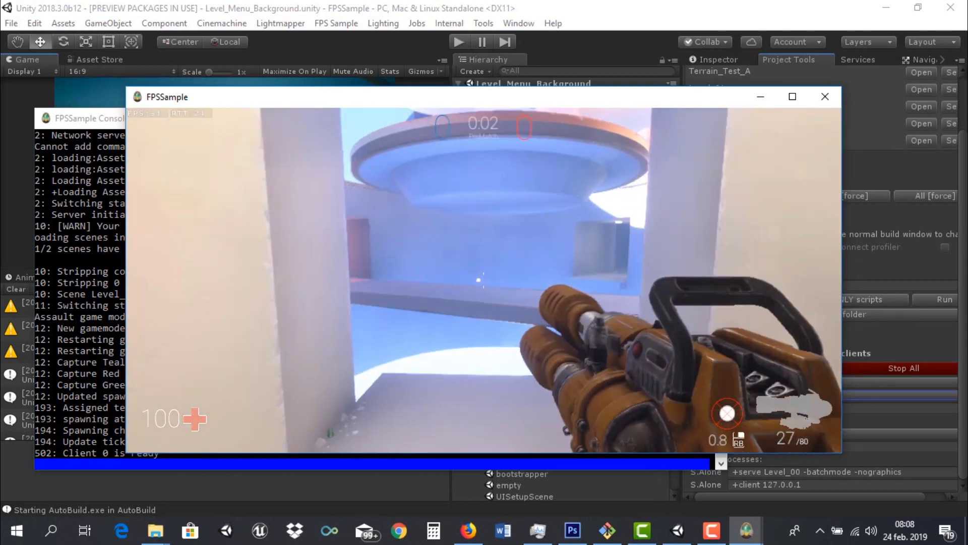
Fire down the corridor, walk into the open area, and bring up the in-game menu with Esc
left_click(484, 280)
key("w")
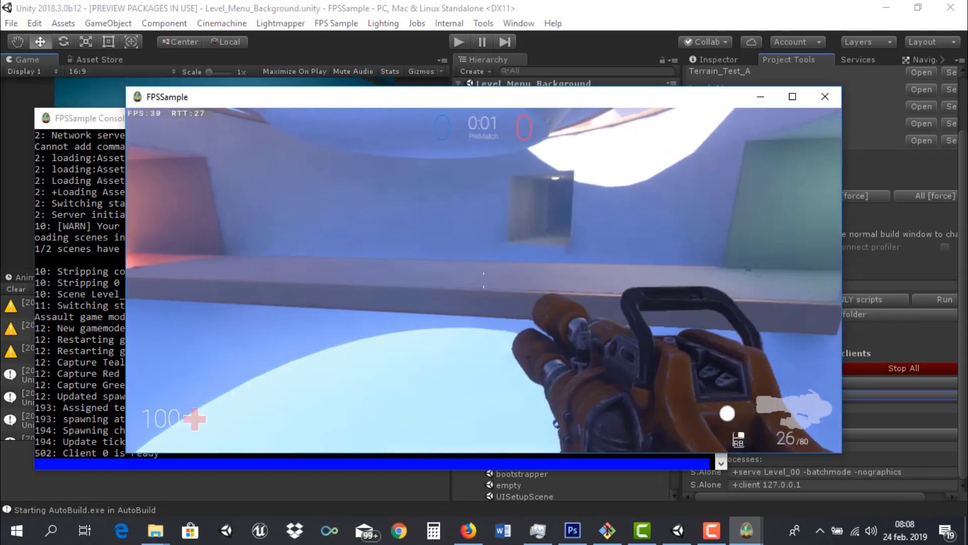
key("w")
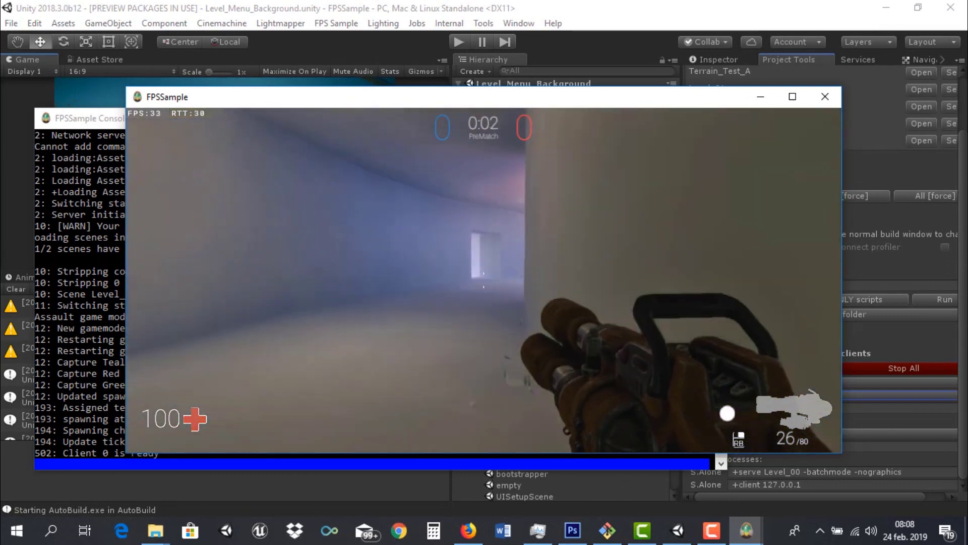
left_click(484, 280)
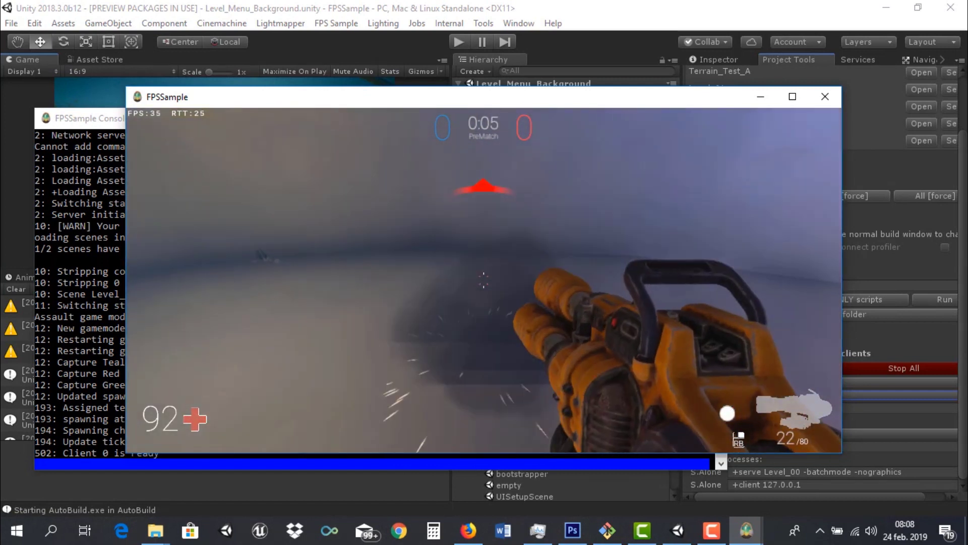
key("w")
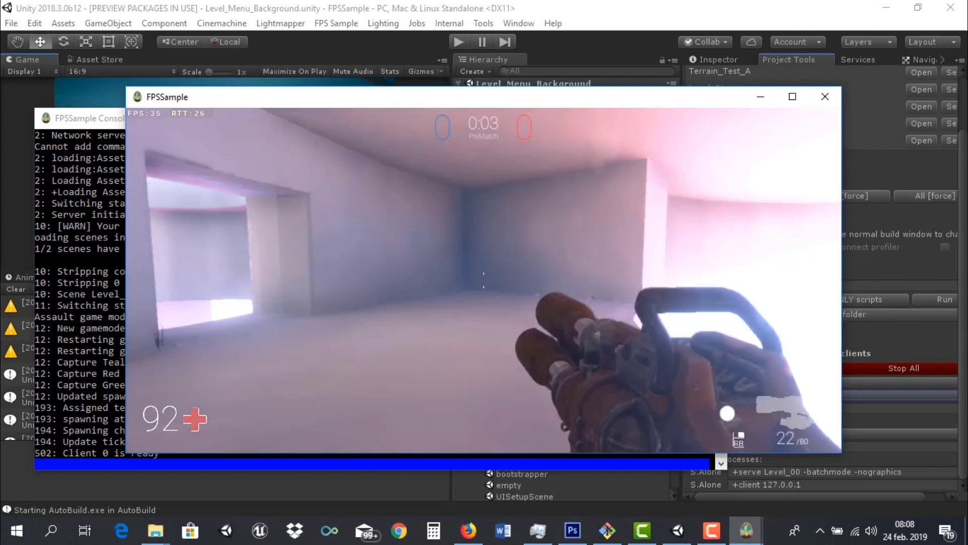
key("w")
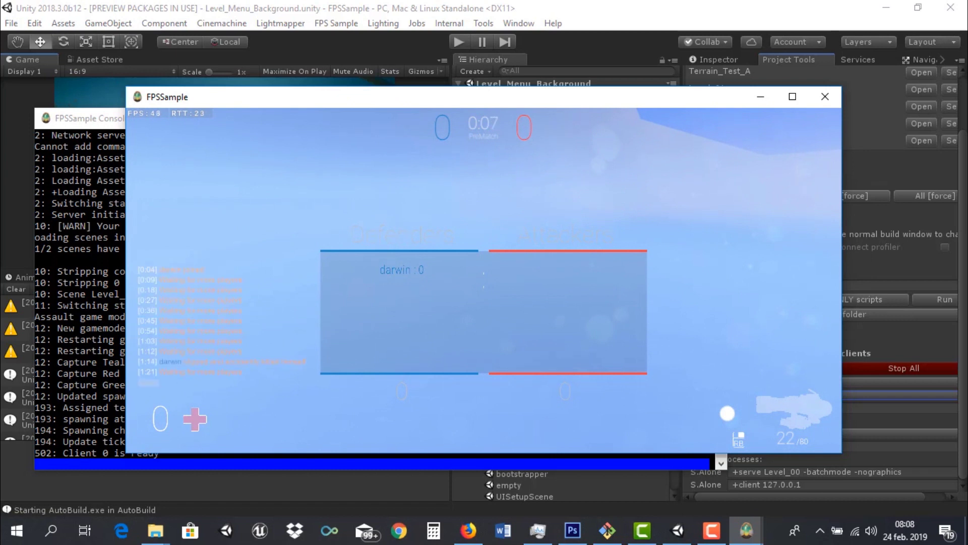
key("Escape")
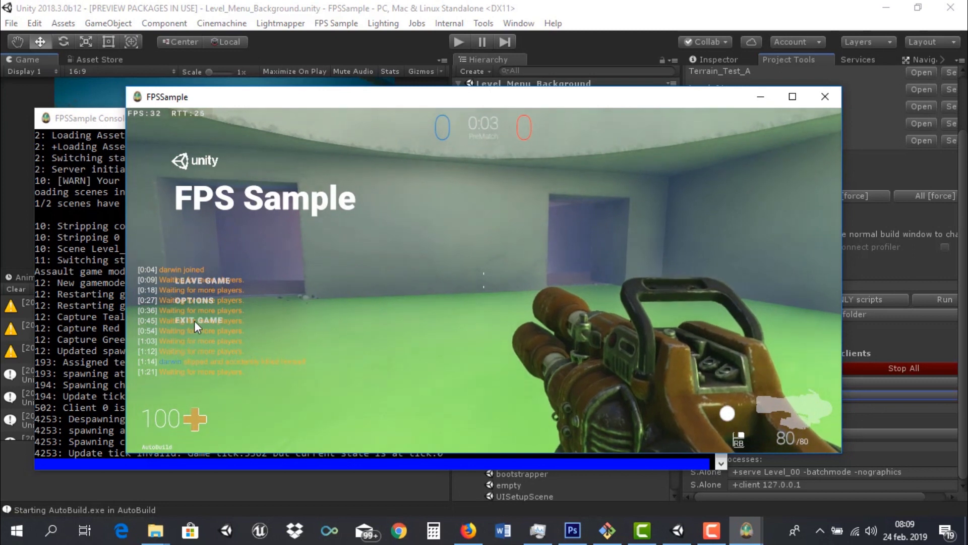
Leave the Level_00 match via Options and confirm, then close the FPSSample window and its console
left_click(195, 300)
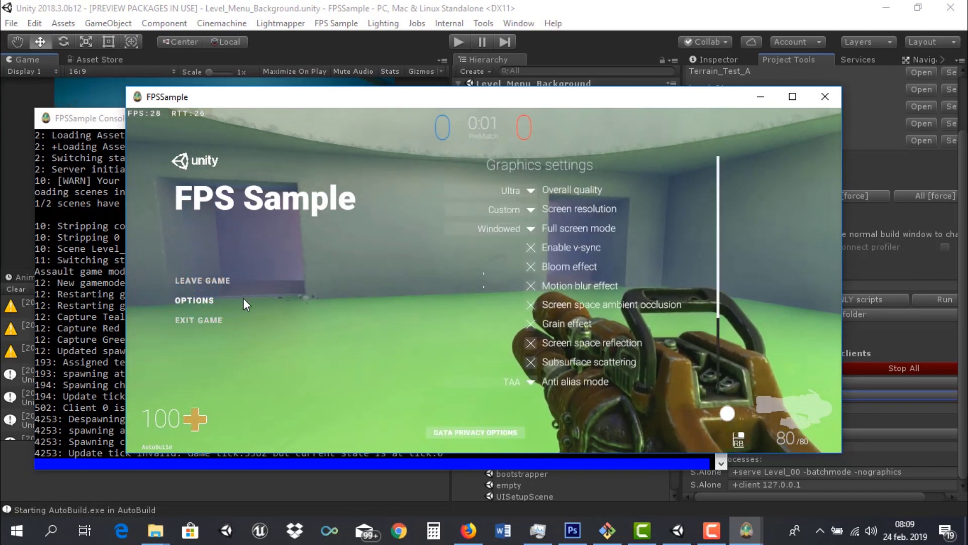
left_click(198, 279)
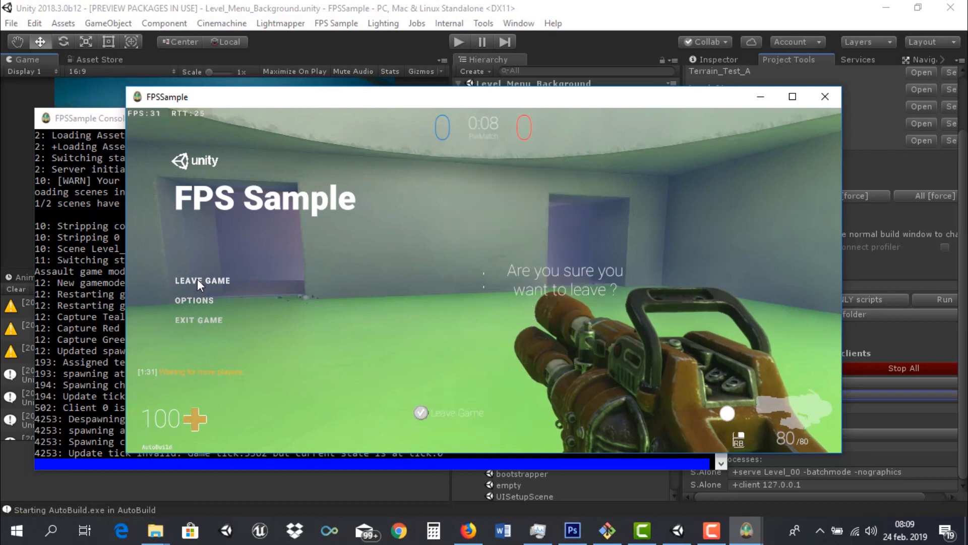
left_click(425, 410)
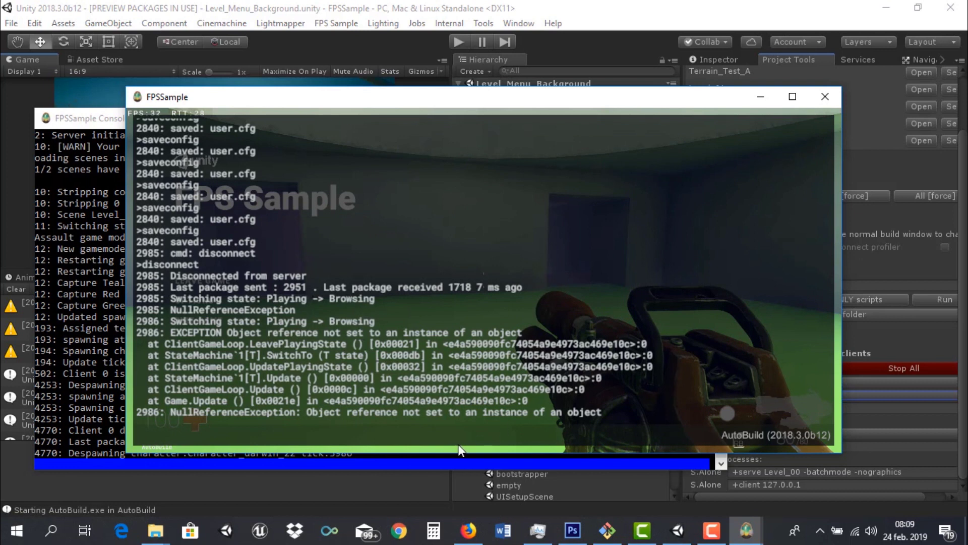
left_click(825, 101)
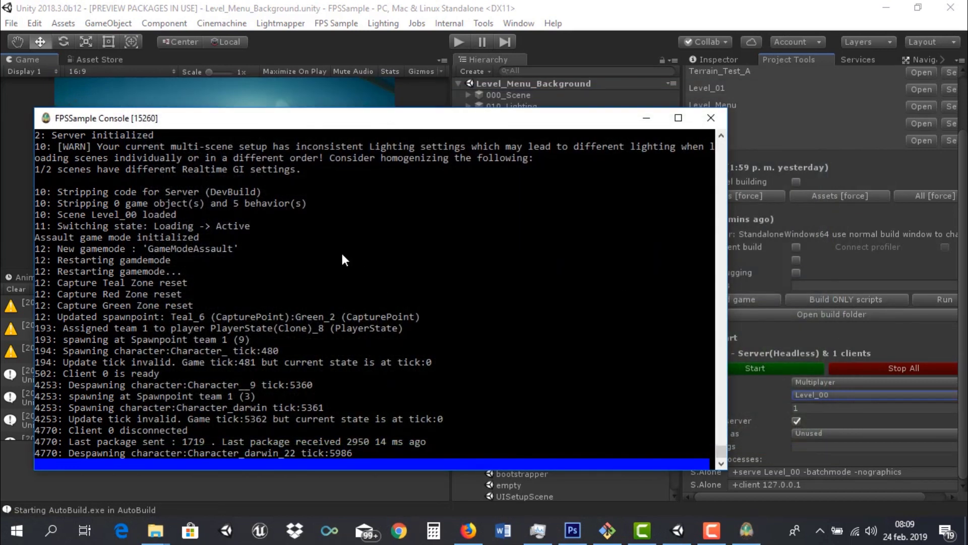
left_click(709, 119)
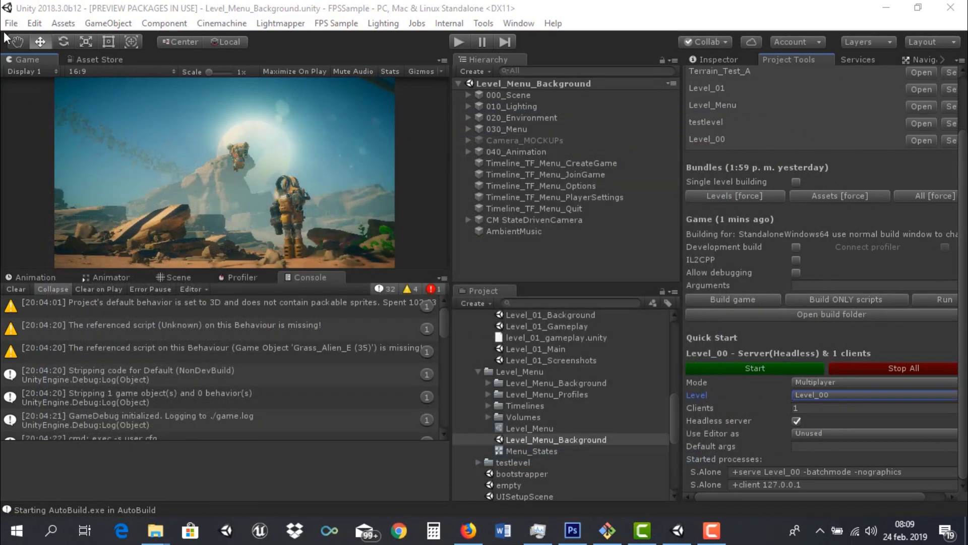
left_click(9, 24)
left_click(24, 163)
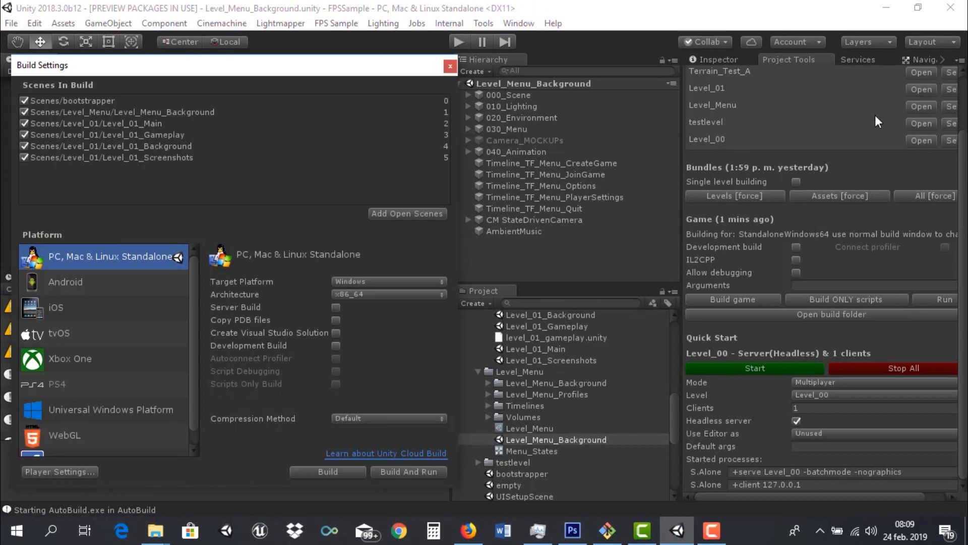
scroll(739, 124, "up", 3)
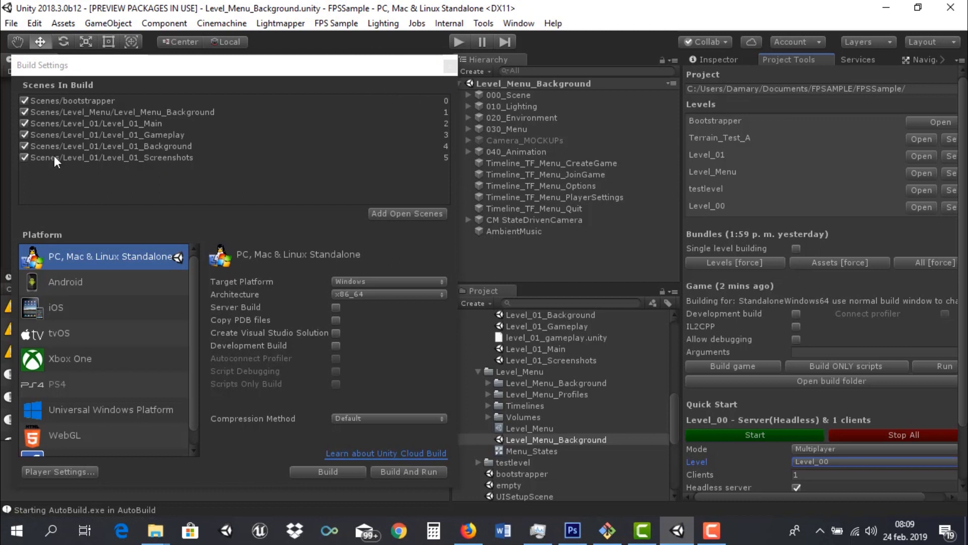
left_click(451, 68)
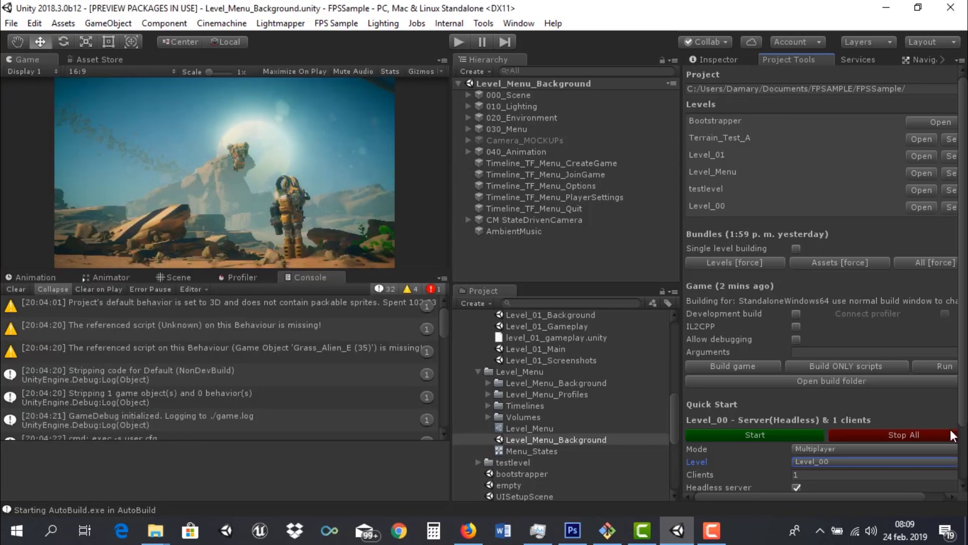
scroll(756, 407, "down", 2)
Launch a headless server and client on Level_01, moving the server console aside to uncover the game
left_click(829, 396)
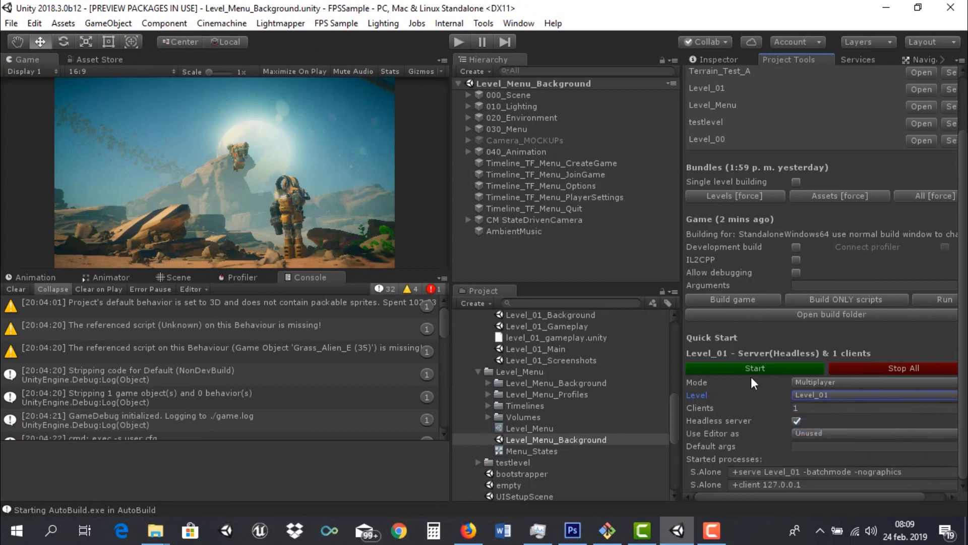
left_click(737, 373)
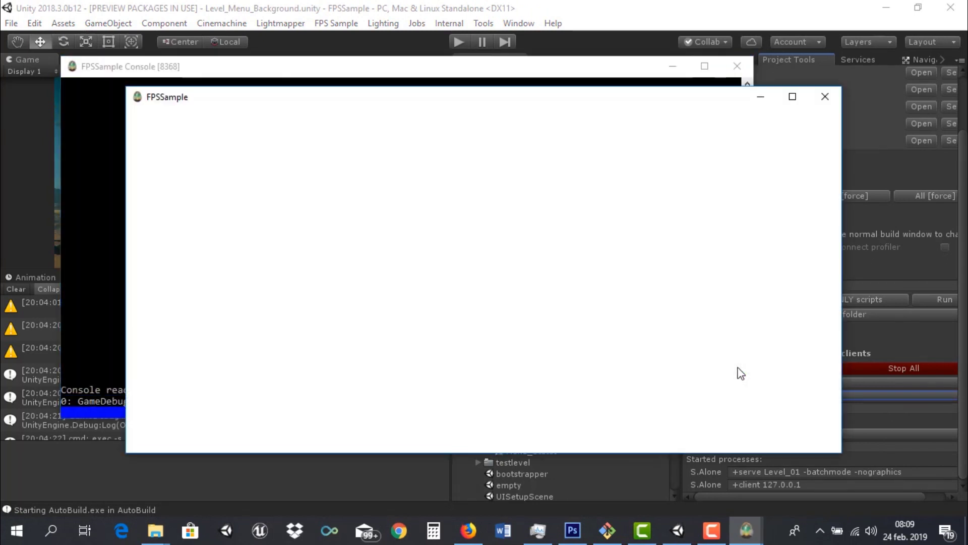
left_click(330, 70)
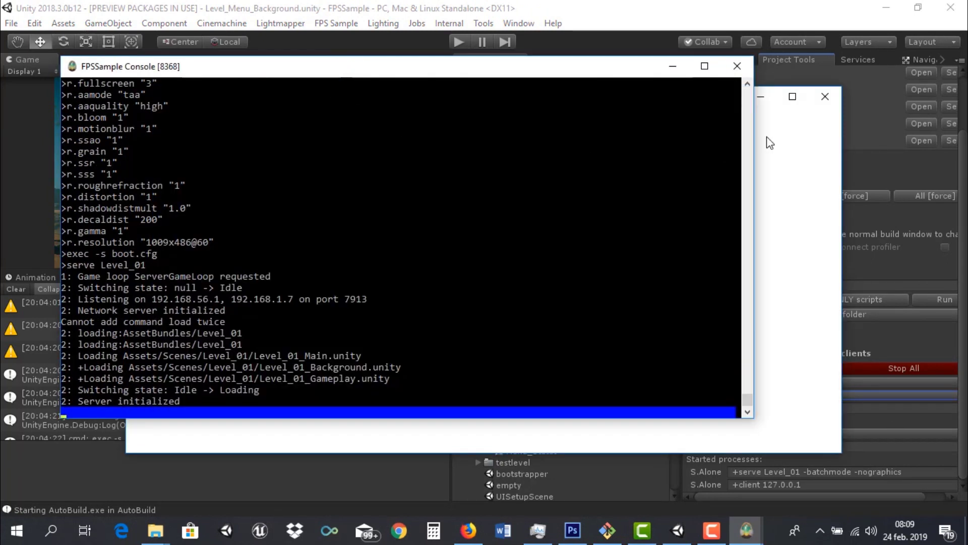
mouse_move(538, 74)
left_mouse_down()
mouse_move(381, 210)
mouse_move(510, 171)
left_mouse_up()
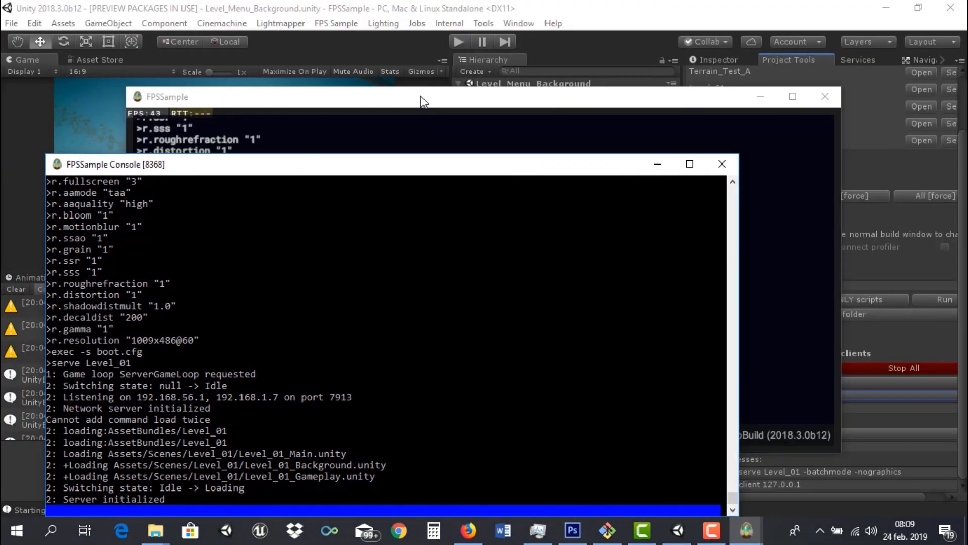
left_click(422, 97)
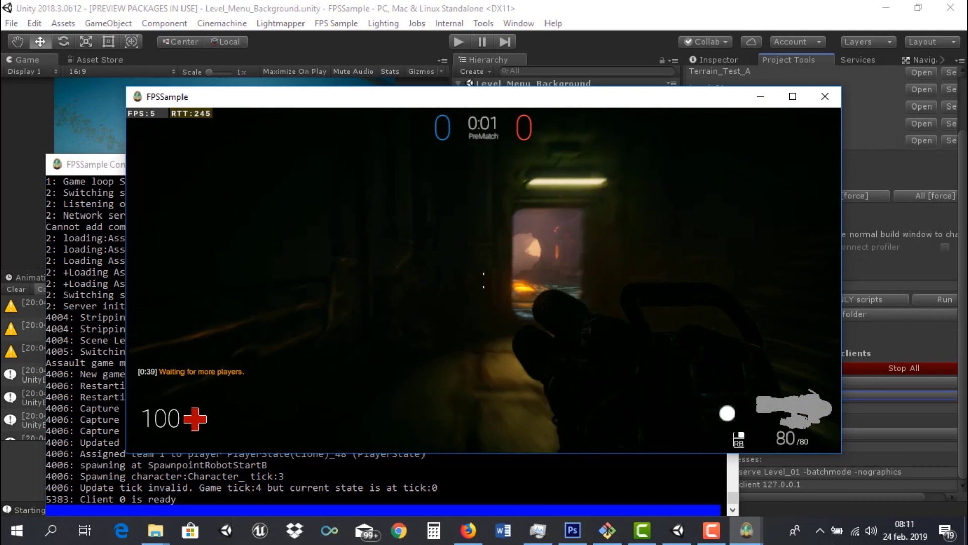
Walk through the lit doorway toward the outdoor tower, then bring up the menu and maximize the game window
key("w")
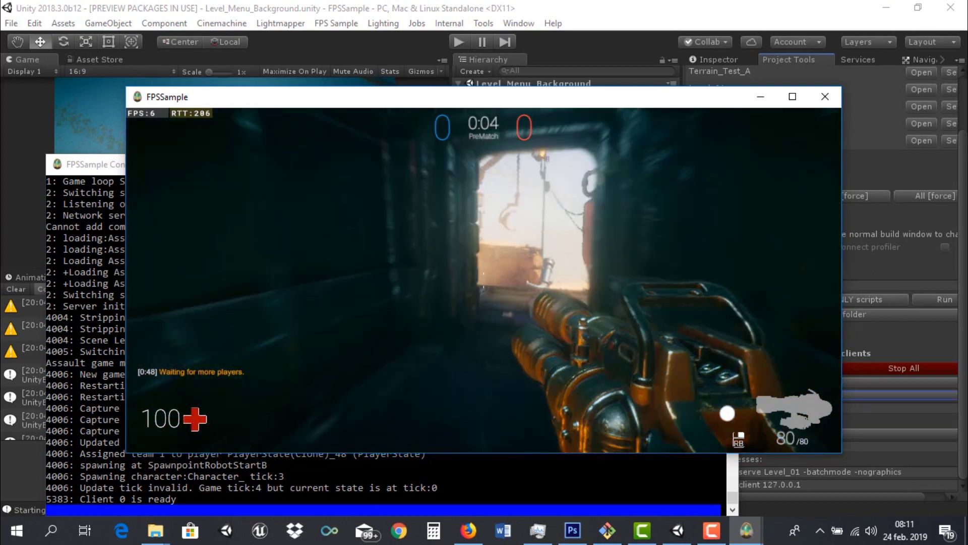
key("w")
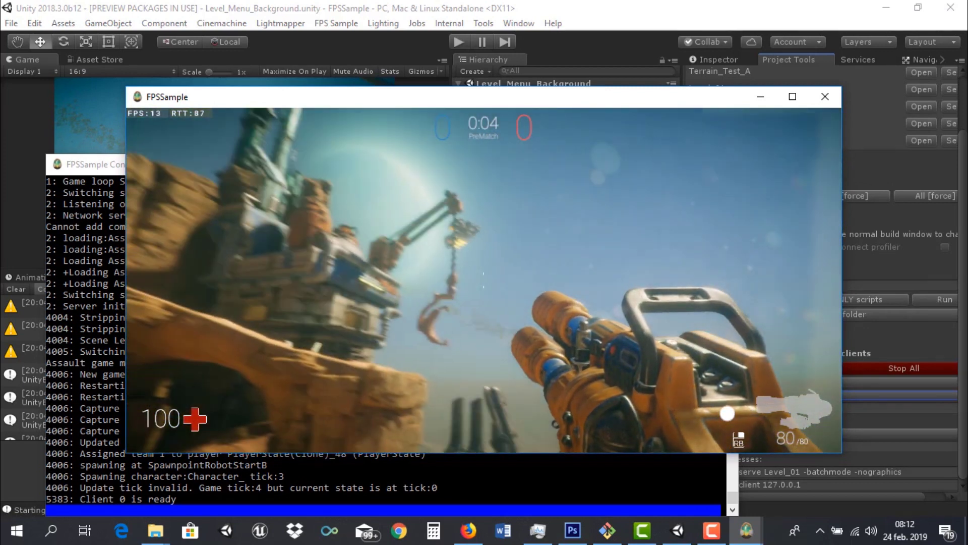
key("Escape")
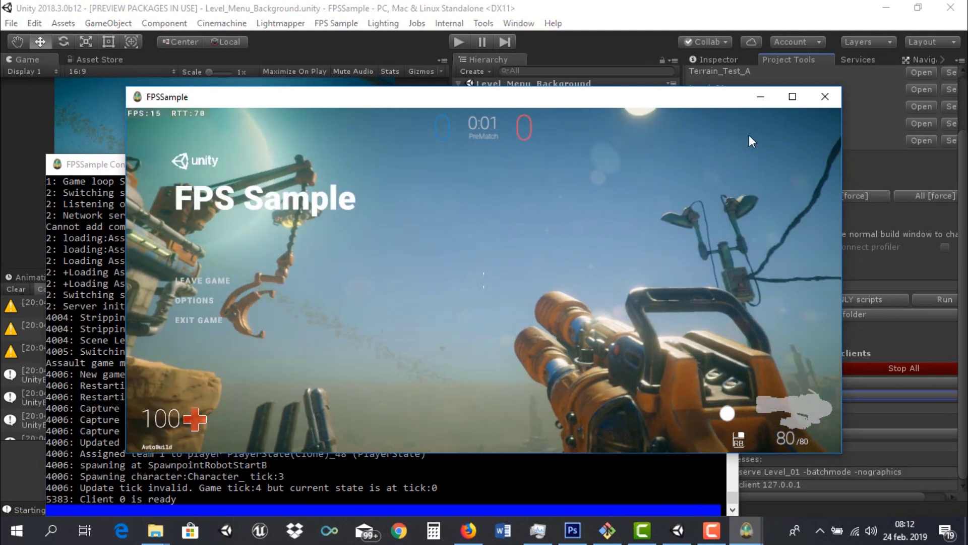
left_click(793, 96)
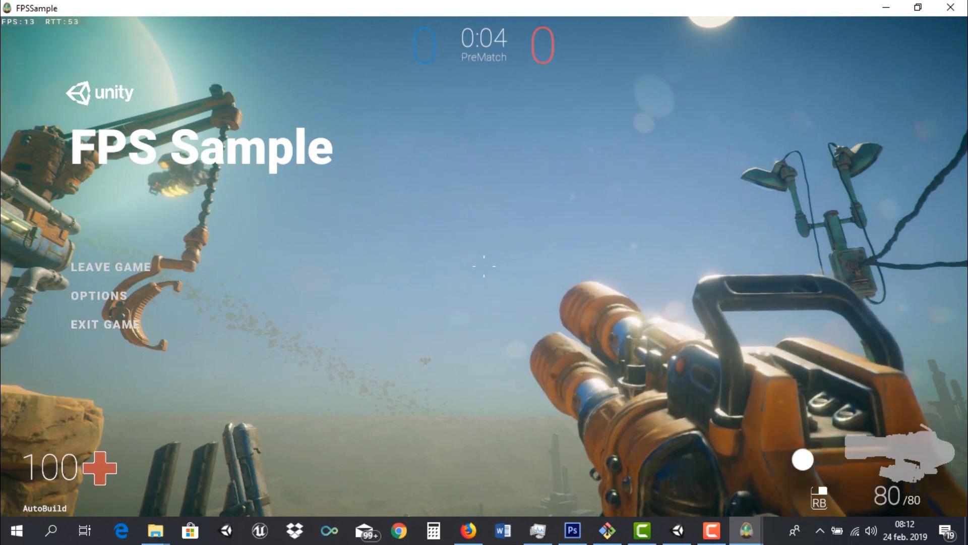
Resume play and fire repeatedly at the walls while turning right, leaving 9 of 80 rounds
key("Escape")
left_click(484, 266)
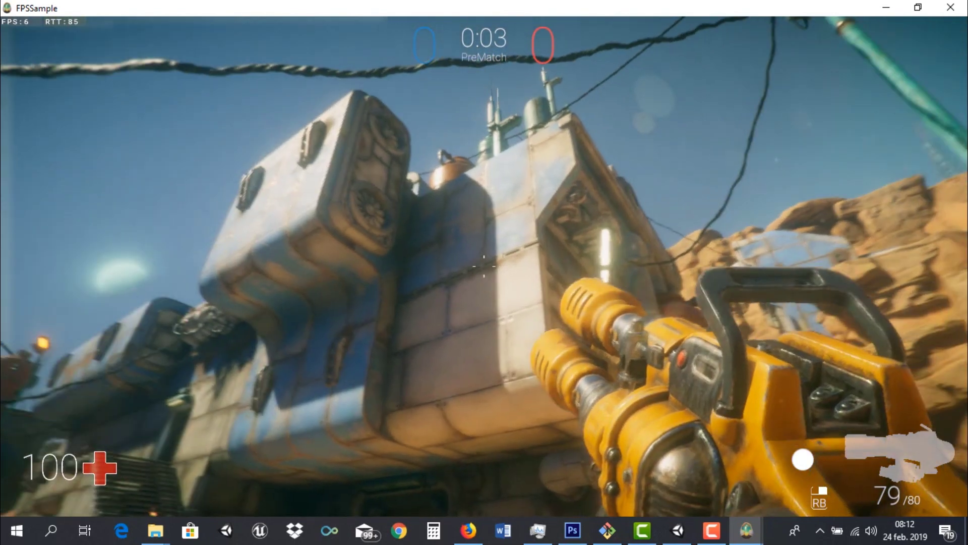
left_click(484, 266)
left_click(484, 266)
left_click(485, 265)
left_click(484, 266)
left_click(485, 266)
left_click(484, 266)
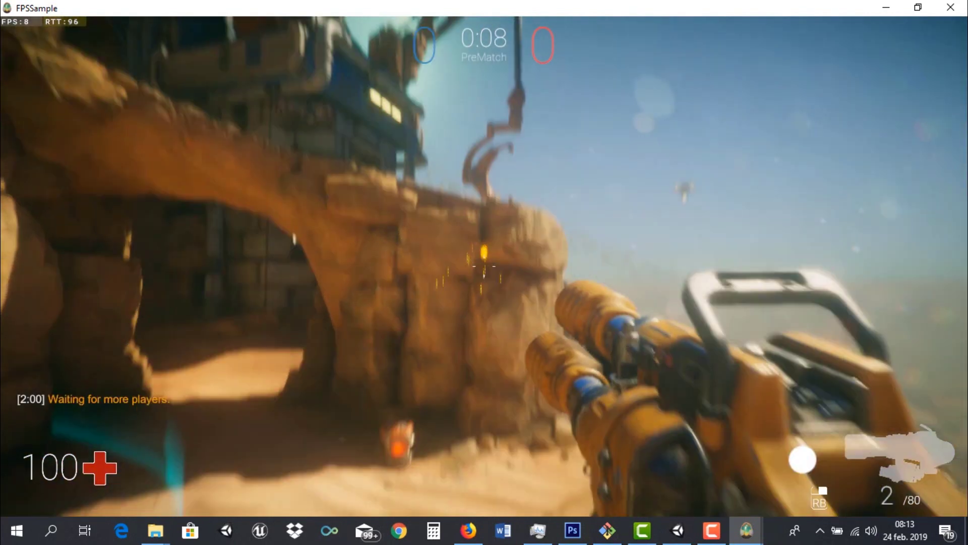
Throw a grenade, then walk through the rock arch and up the dune toward the crane
right_click(484, 267)
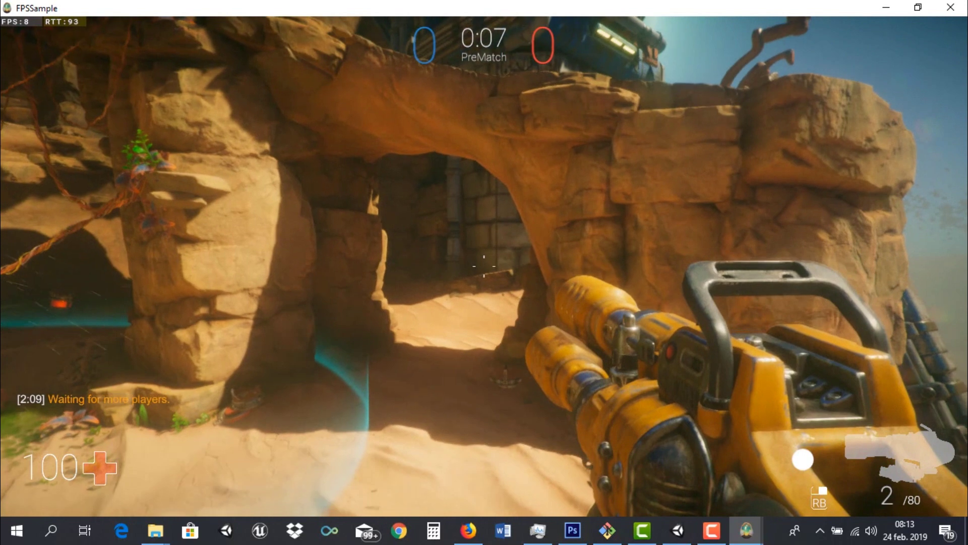
key("w")
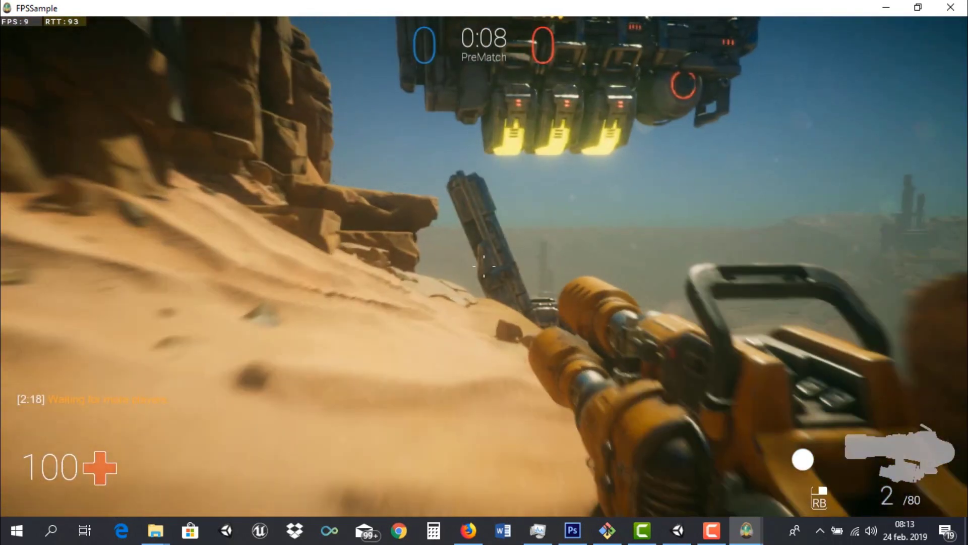
key("Escape")
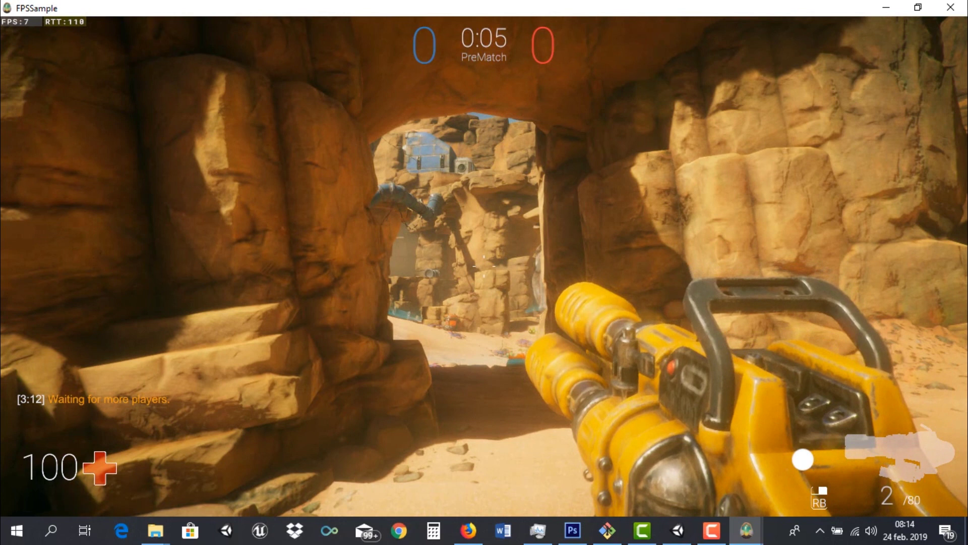
key("w")
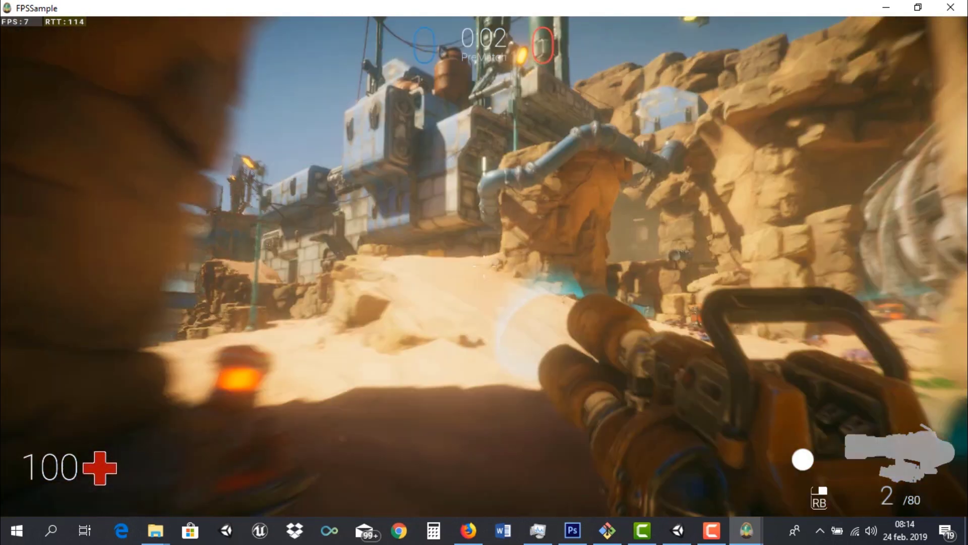
key("w")
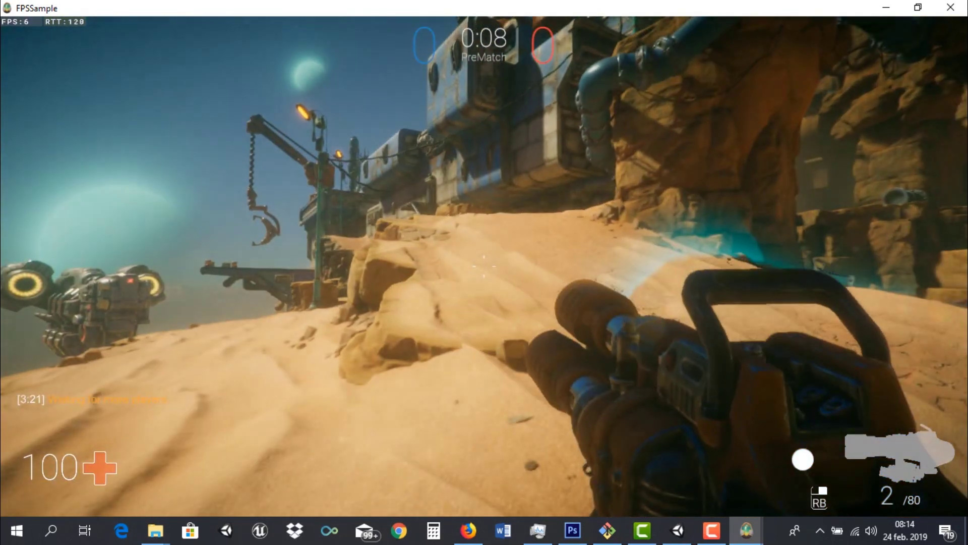